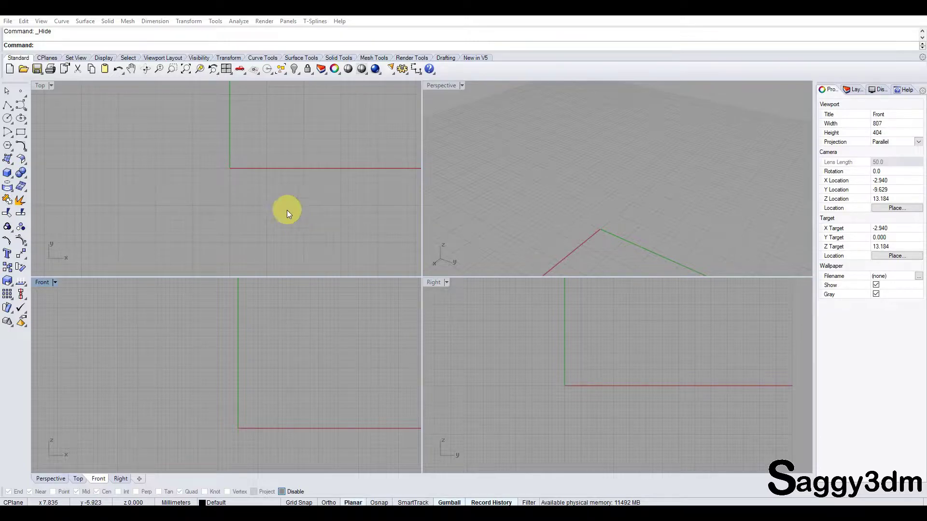
Pan the Top viewport to reframe the axes and open the Surface tools flyout
scroll(277, 198, down, 2)
scroll(285, 198, down, 2)
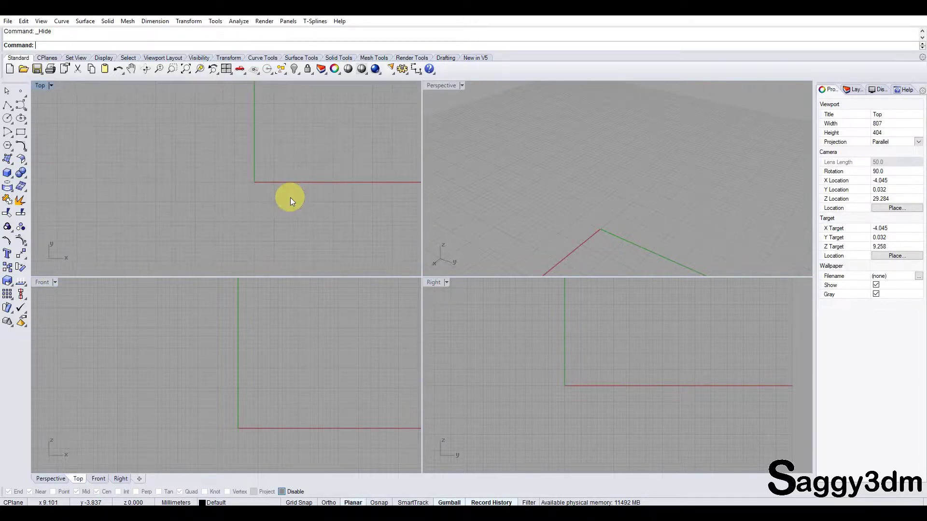
right_drag(257, 194, 245, 199)
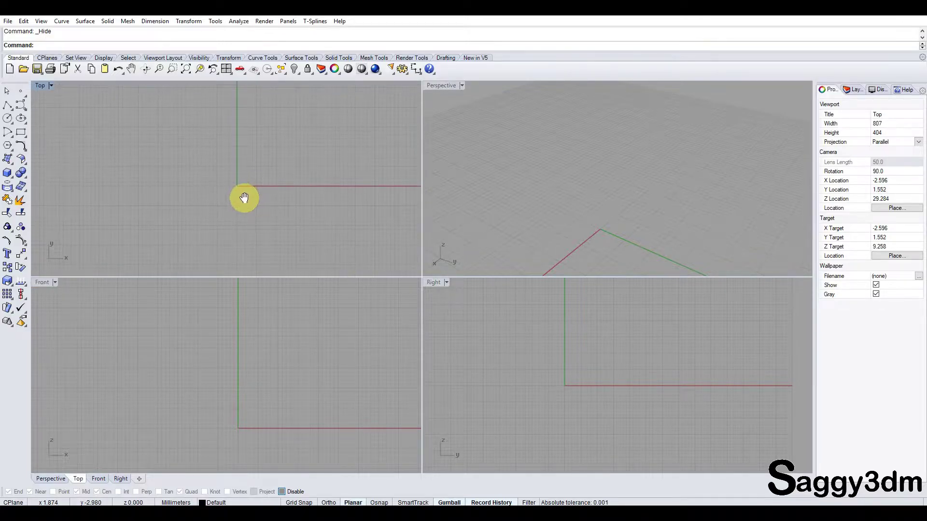
right_drag(245, 198, 245, 199)
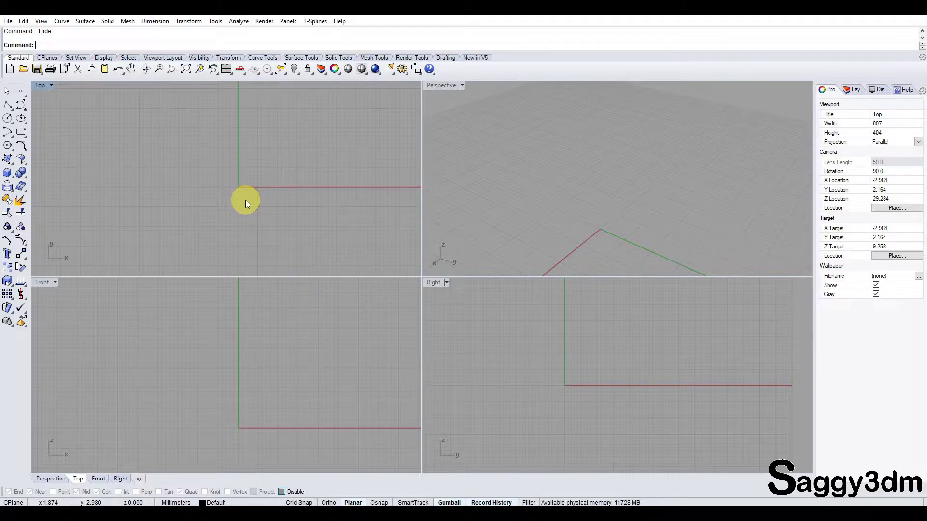
click(25, 161)
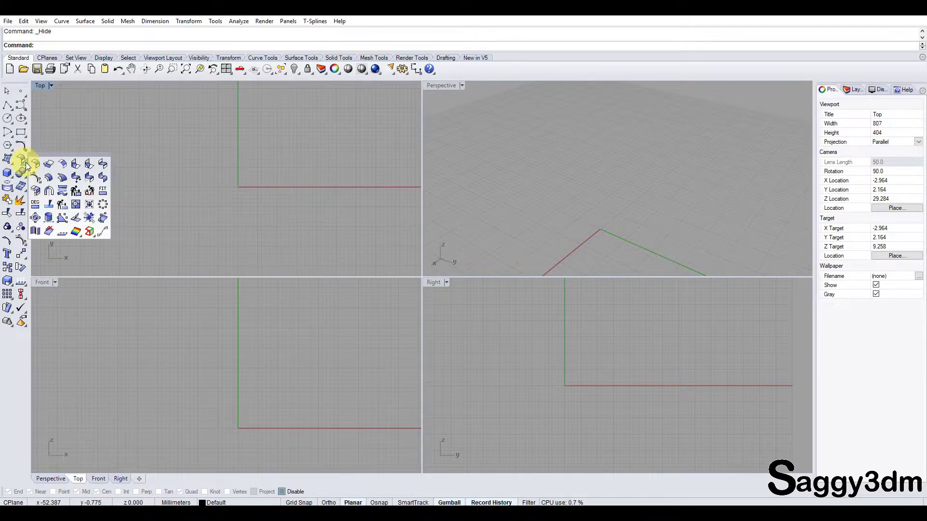
Tear off the Surface Tools flyout as a floating panel, reposition it, then close it
drag(73, 162, 153, 155)
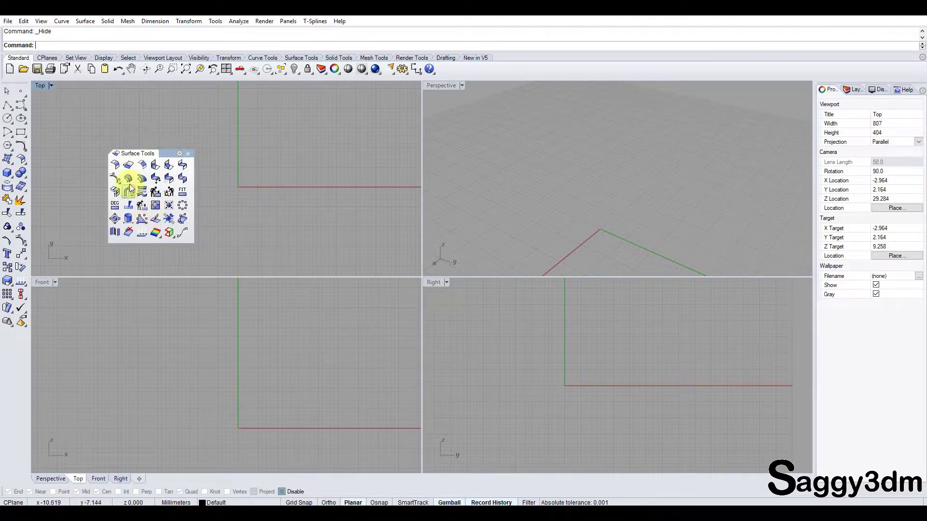
drag(162, 152, 162, 134)
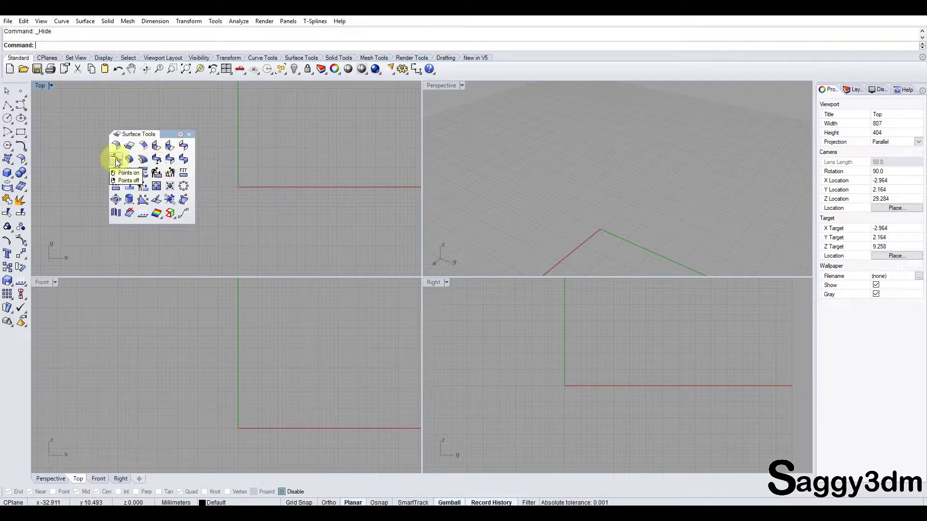
click(189, 134)
Float the Surface Creation toolbar over the Top view and switch to the browser reference images
click(7, 159)
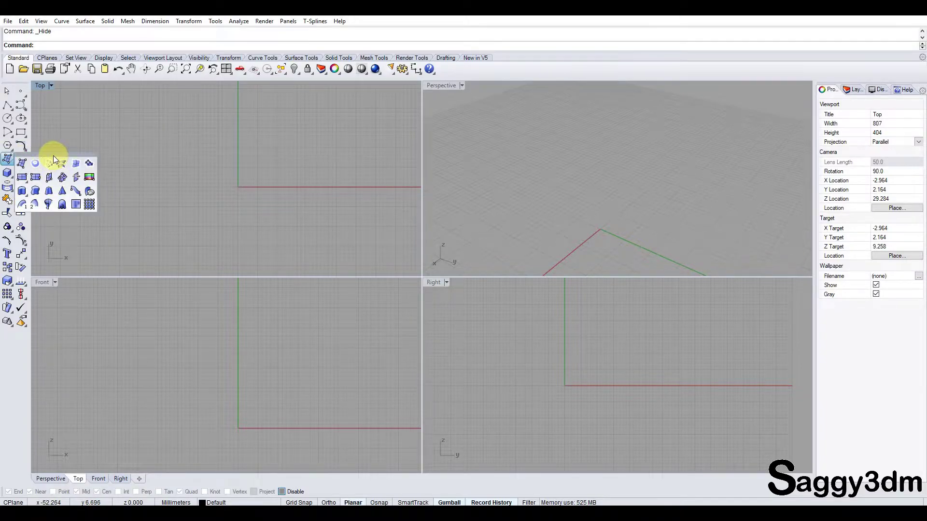
drag(52, 158, 126, 136)
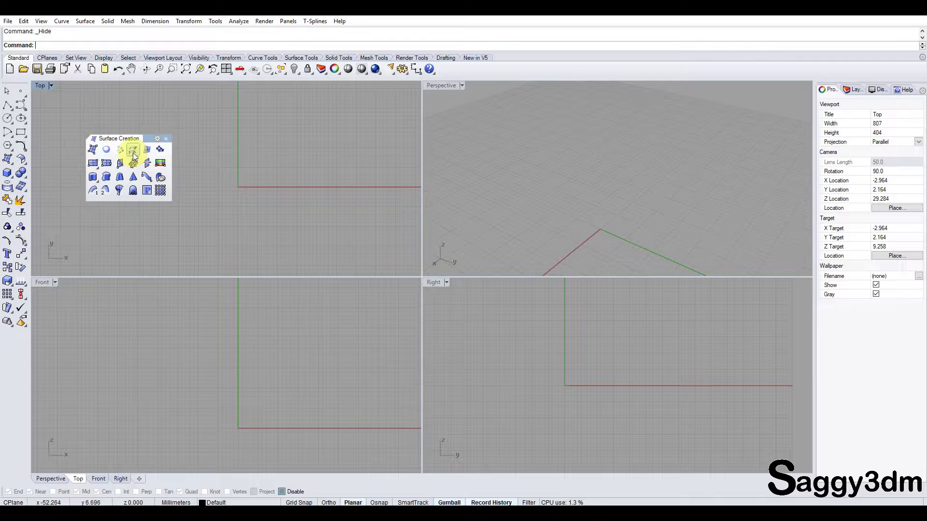
drag(148, 139, 238, 159)
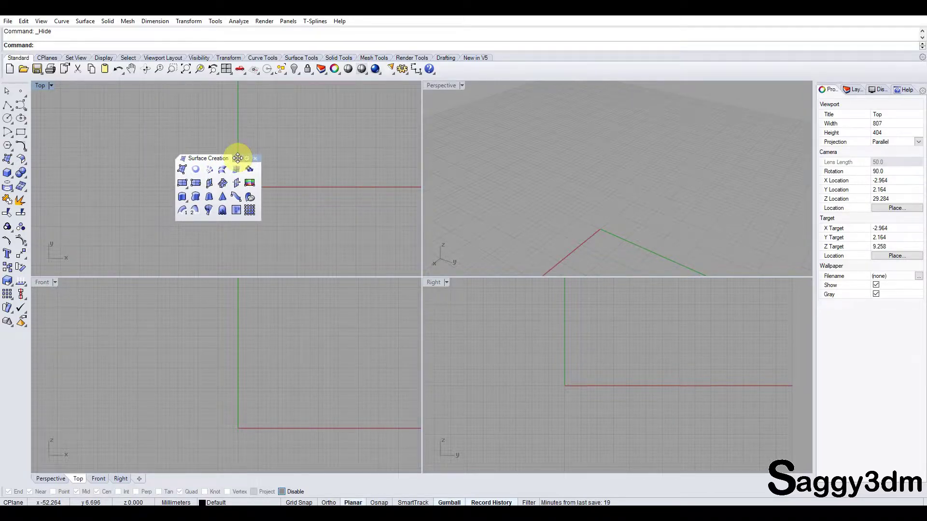
drag(238, 159, 264, 172)
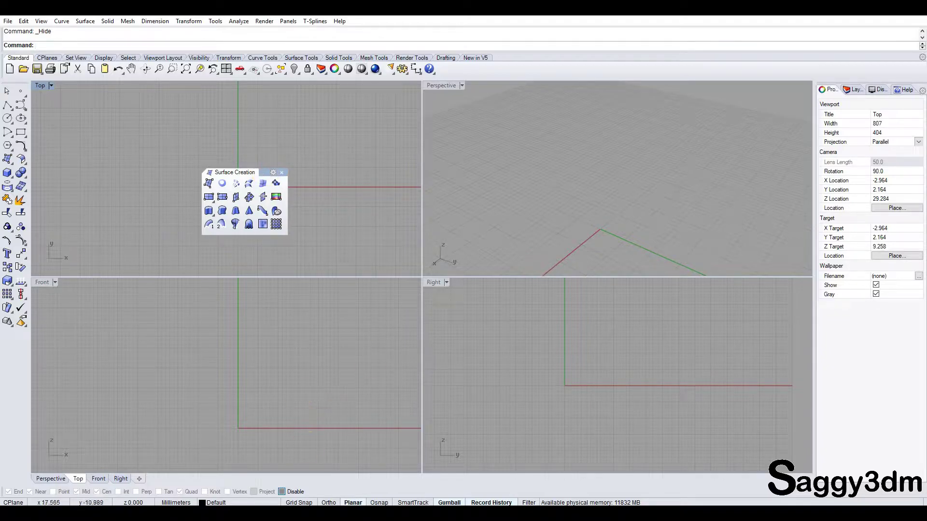
key(alt+Tab)
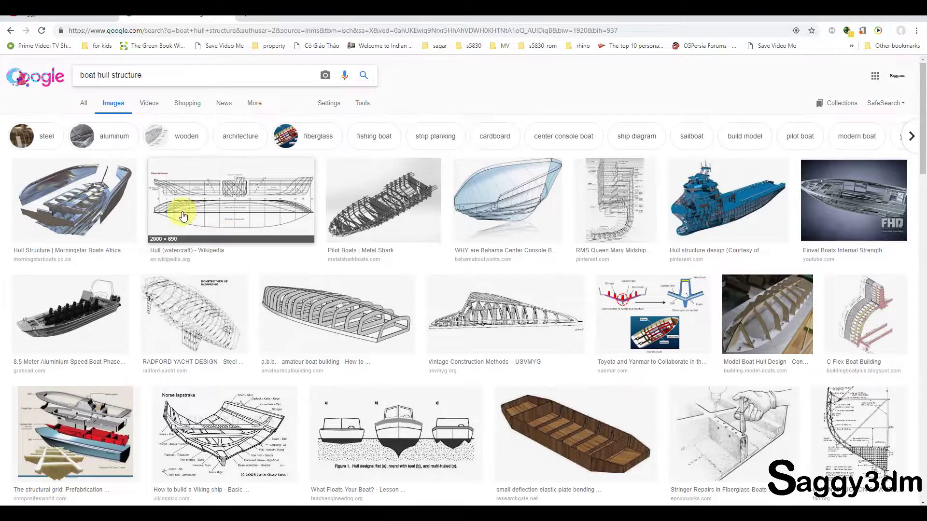
Enlarge the a.b.b. boat hull frame image and a related planking reference image
click(364, 313)
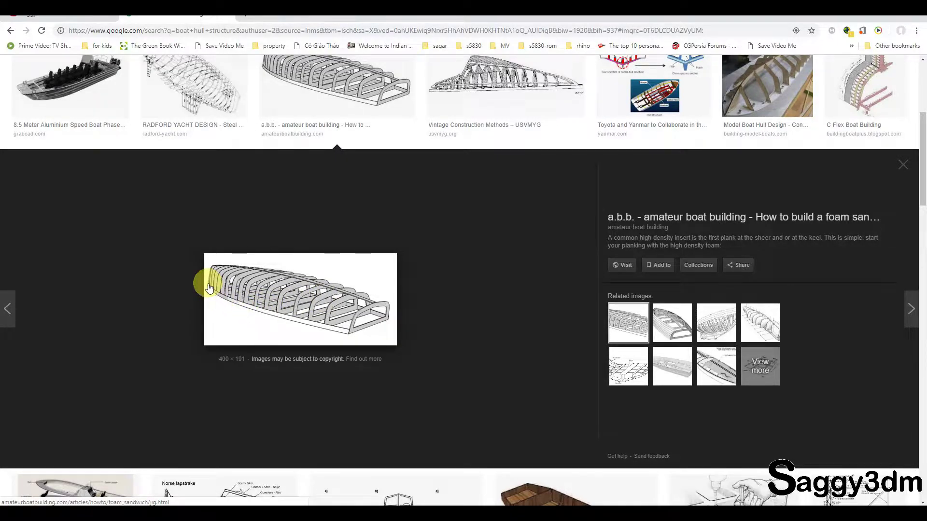
click(752, 330)
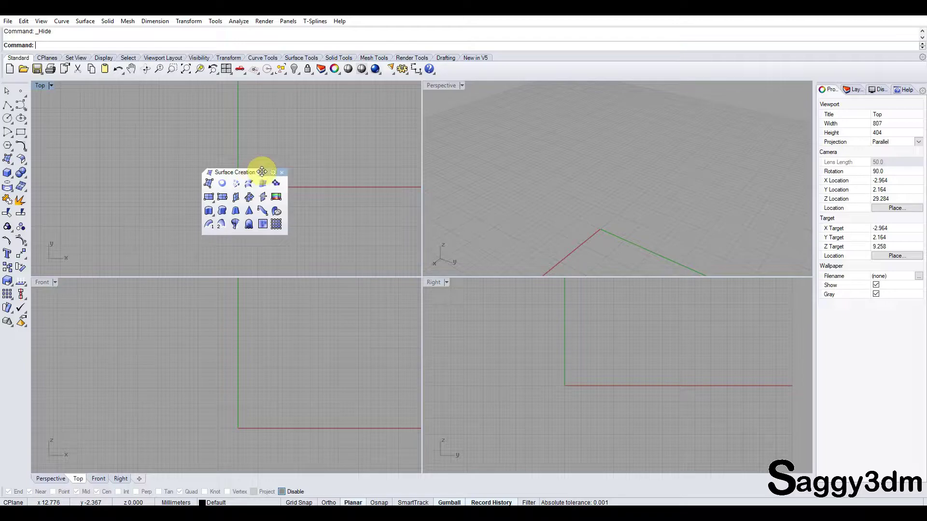
Close the Surface Creation toolbar and unhide the vase surface and its profile curve
drag(264, 172, 115, 203)
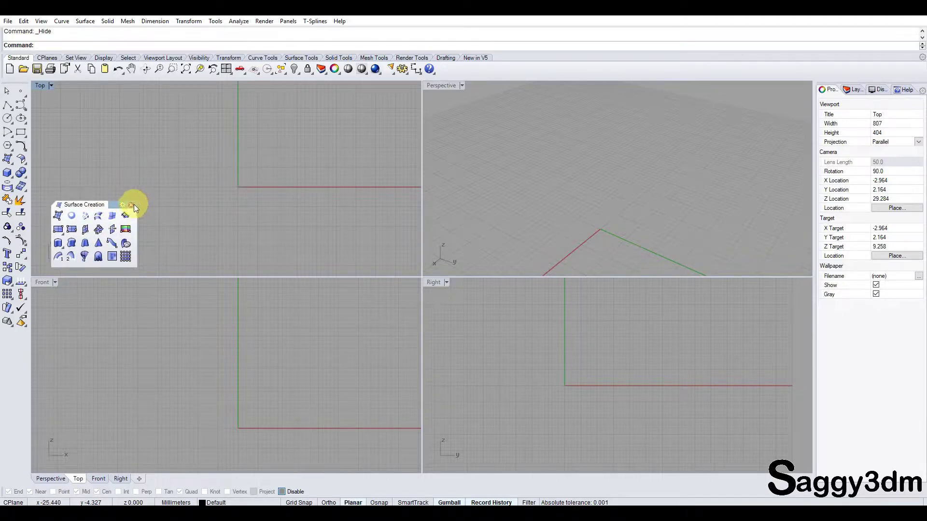
click(133, 204)
key(ctrl+alt+h)
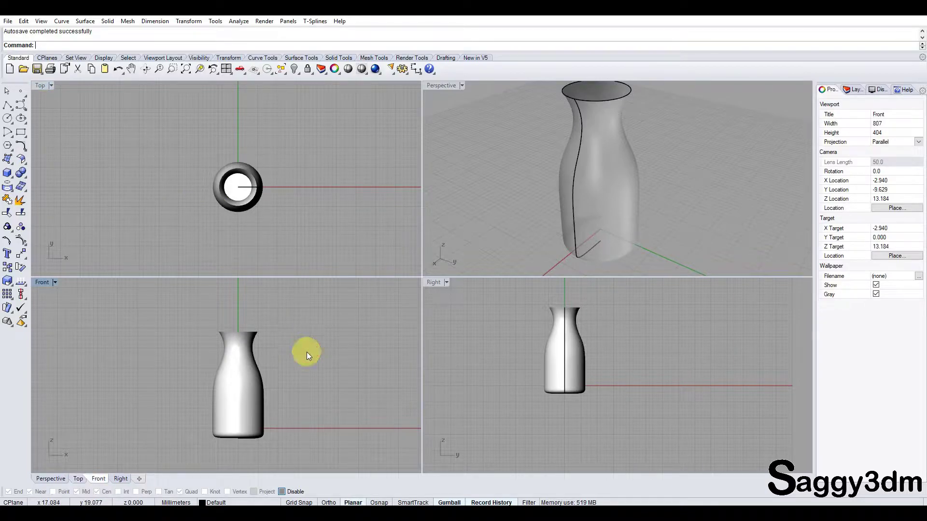
mouse_move(670, 172)
right_down()
mouse_move(551, 183)
mouse_move(653, 193)
mouse_move(617, 187)
right_up()
scroll(619, 188, down, 4)
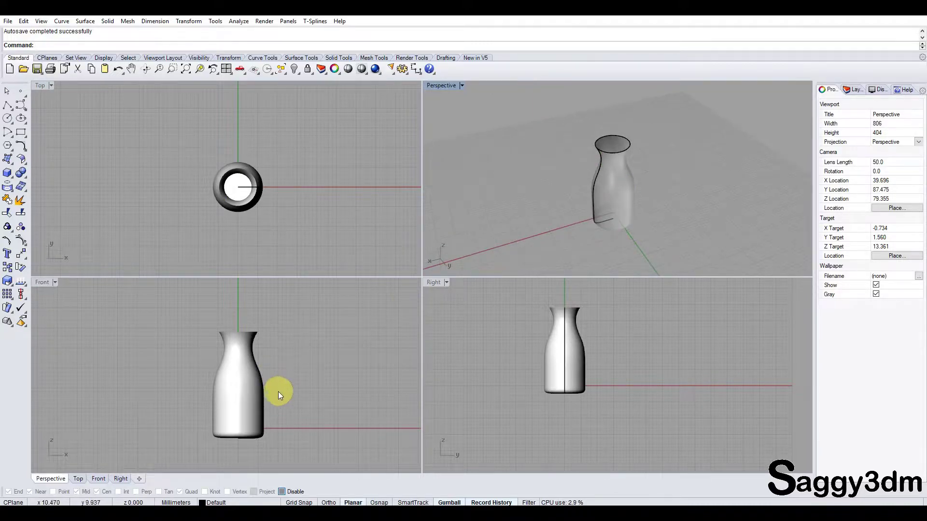
click(242, 416)
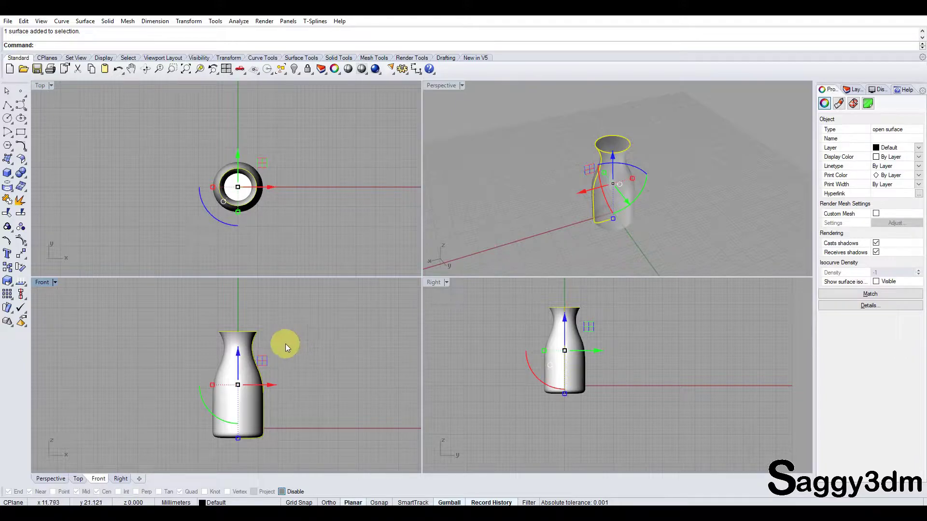
mouse_move(735, 143)
mouse_down()
mouse_move(601, 204)
mouse_move(674, 175)
mouse_up()
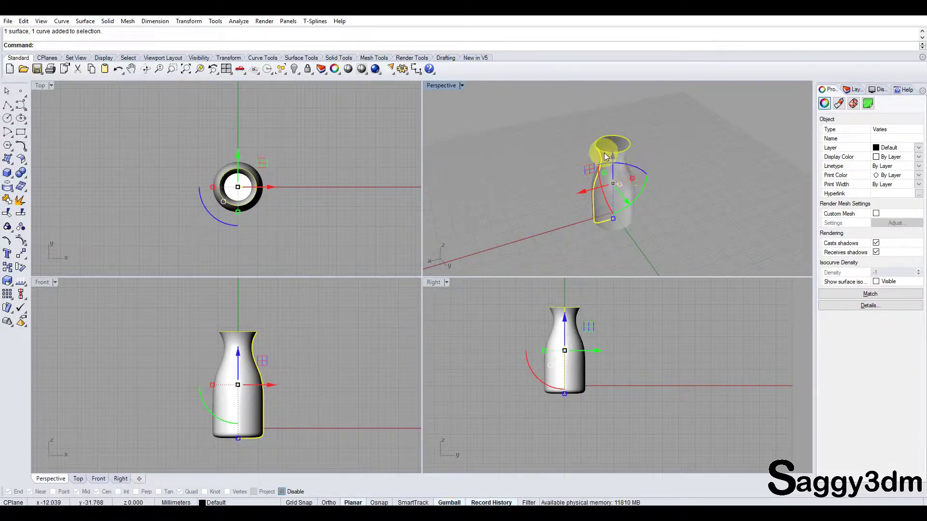
key(Escape)
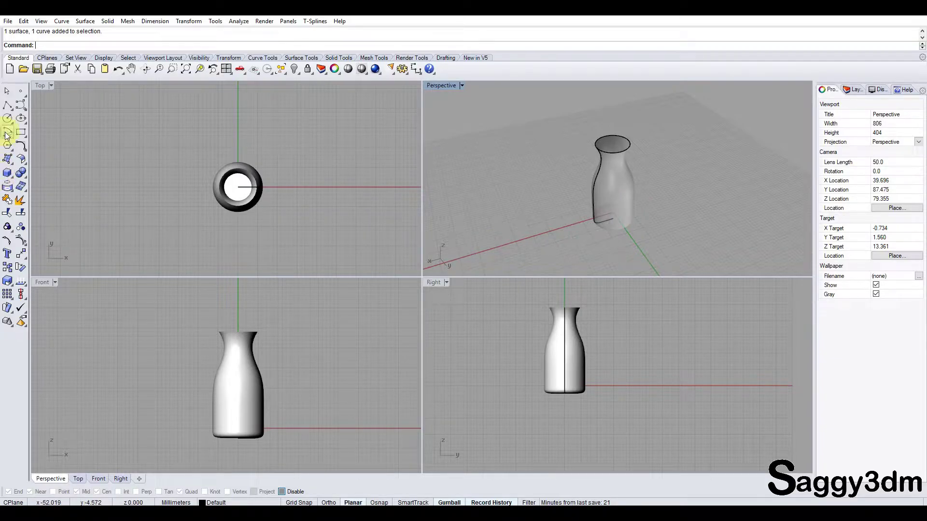
Start and cancel a Polyline while zooming the Front view onto the vase
click(9, 107)
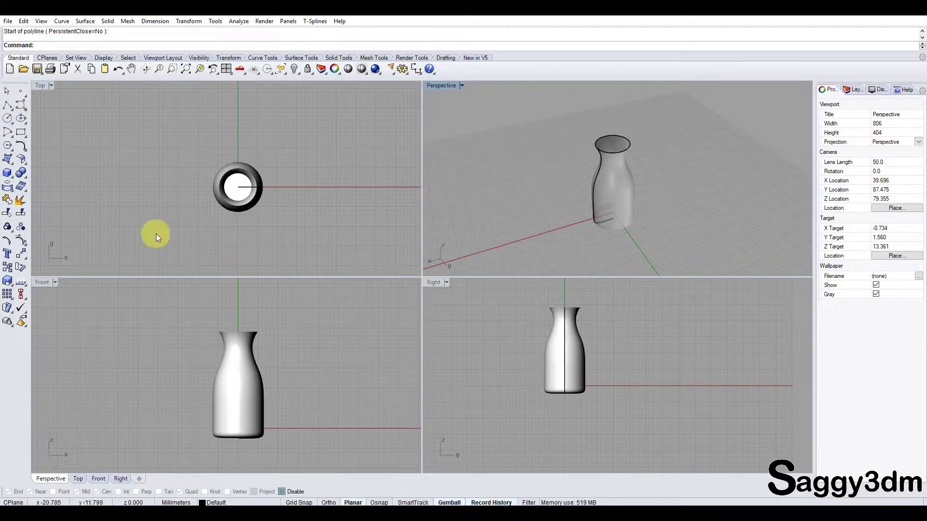
click(8, 106)
scroll(222, 334, up, 3)
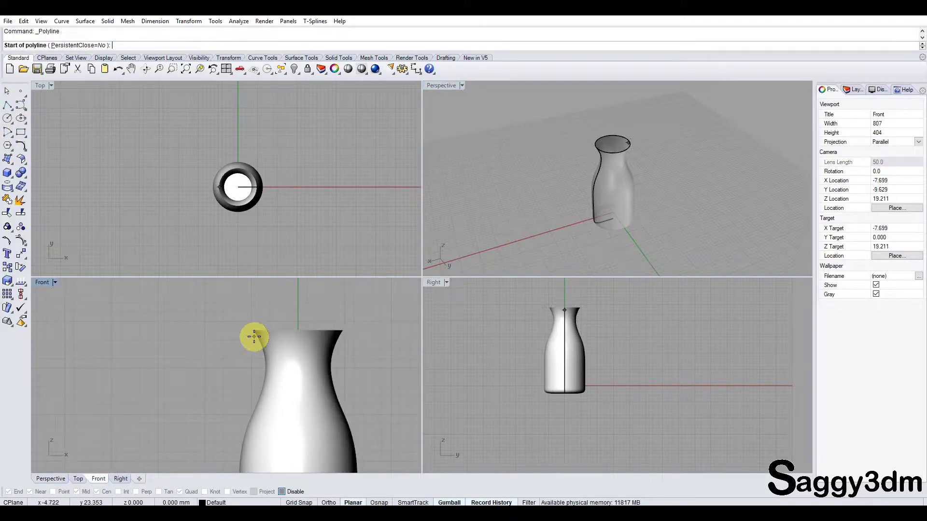
scroll(235, 326, down, 3)
scroll(239, 344, down, 1)
scroll(261, 372, up, 1)
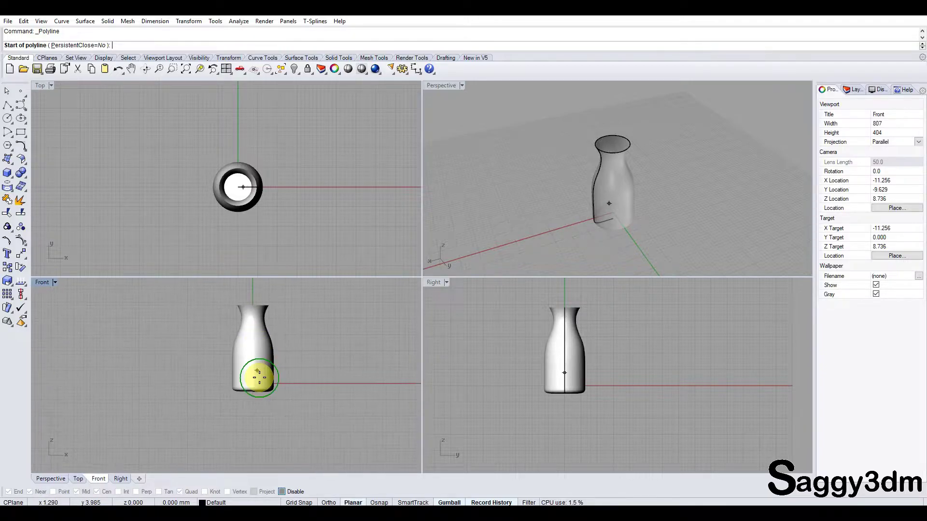
scroll(248, 309, up, 2)
scroll(203, 323, up, 3)
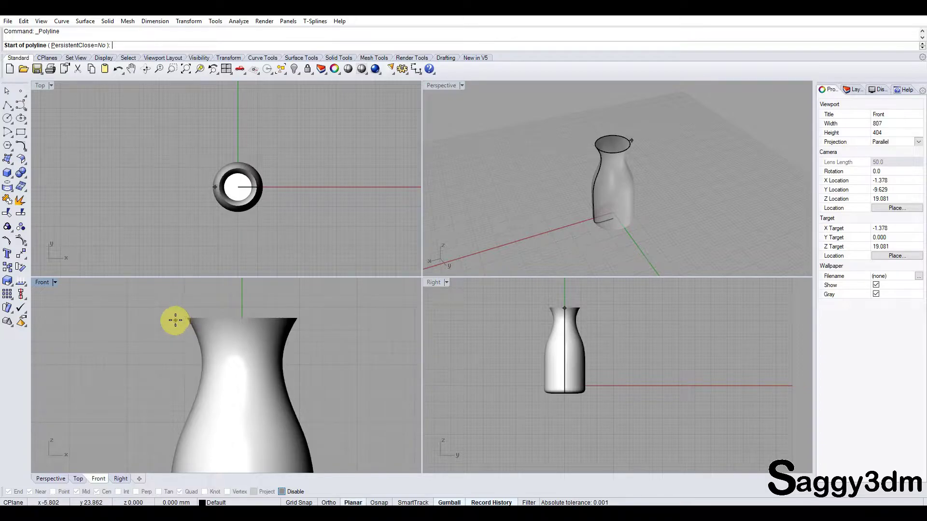
key(Escape)
Cut a Section across the vase's top rim with two points either side
click(228, 332)
text(Section)
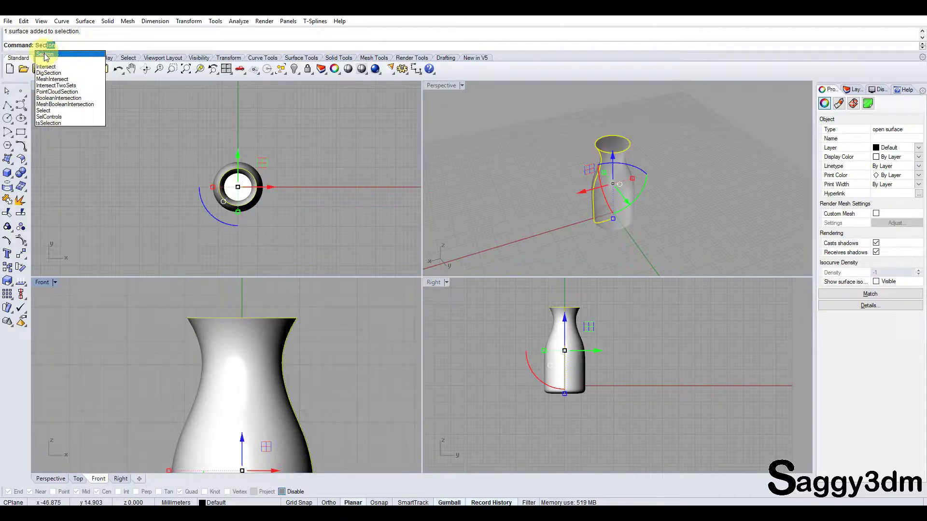
click(44, 55)
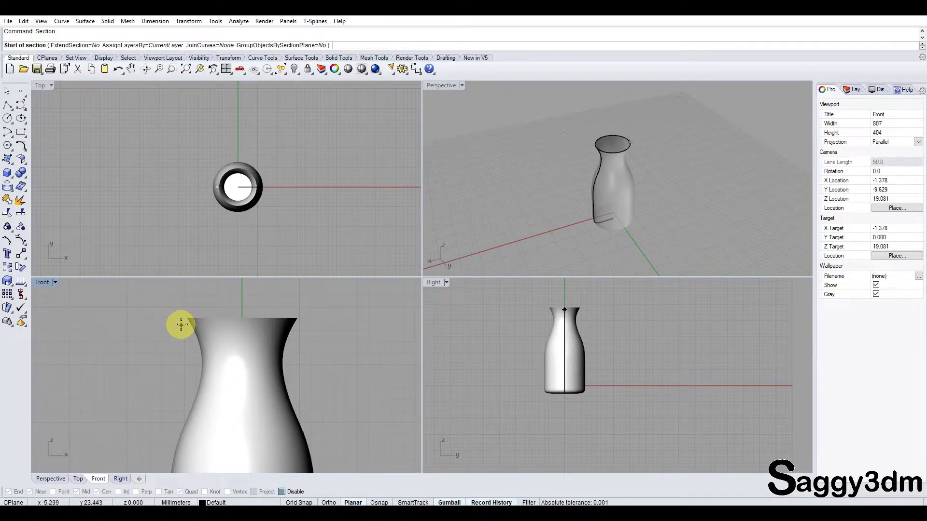
click(87, 168)
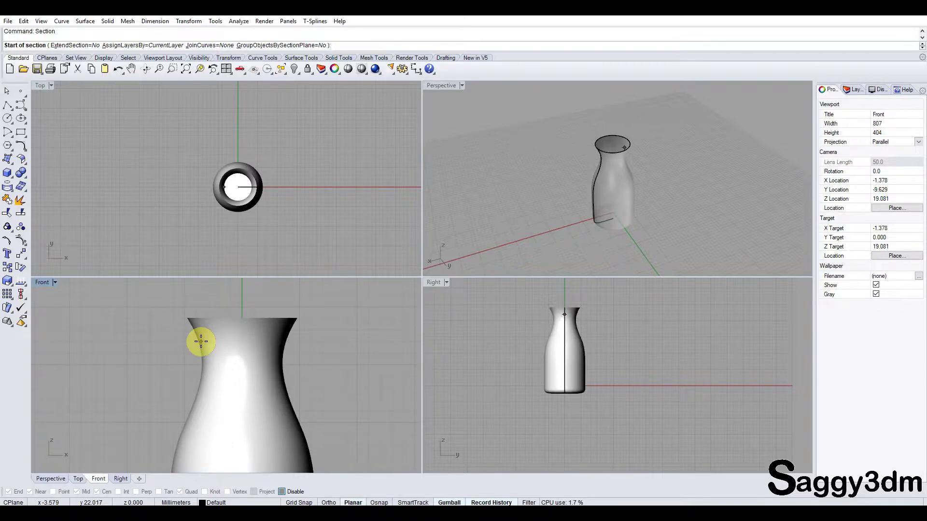
click(184, 323)
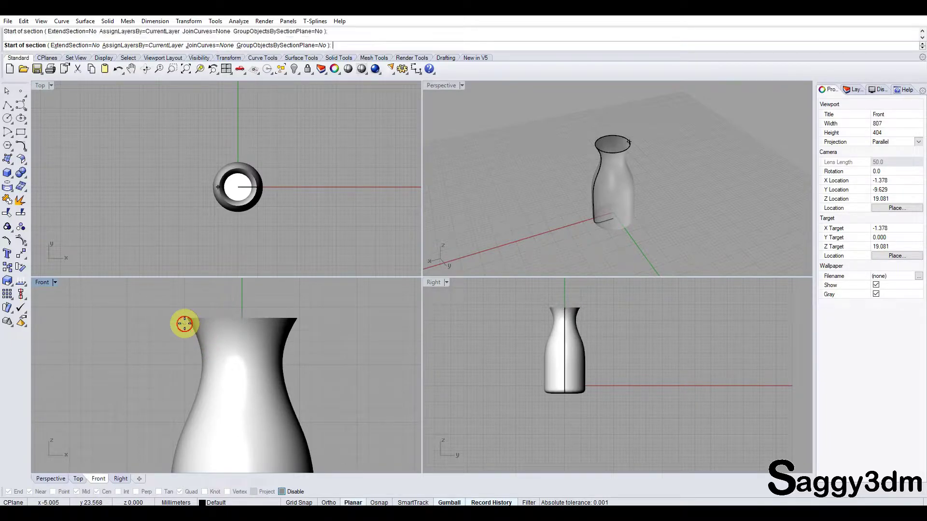
click(317, 324)
mouse_move(621, 157)
right_down()
mouse_move(617, 190)
mouse_move(606, 149)
mouse_move(613, 201)
right_up()
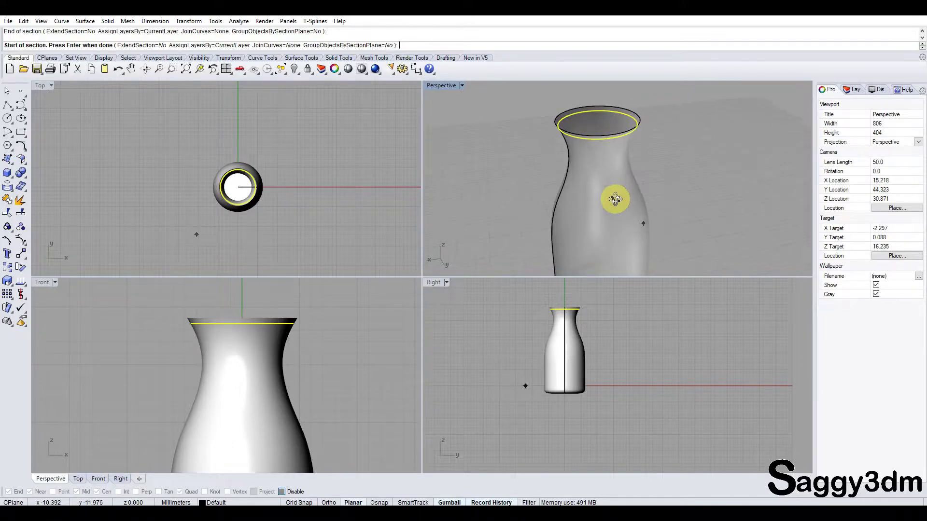
Add two horizontal, Ortho-constrained section cuts across the vase neck
mouse_move(286, 318)
right_down()
mouse_move(252, 341)
mouse_move(172, 323)
right_up()
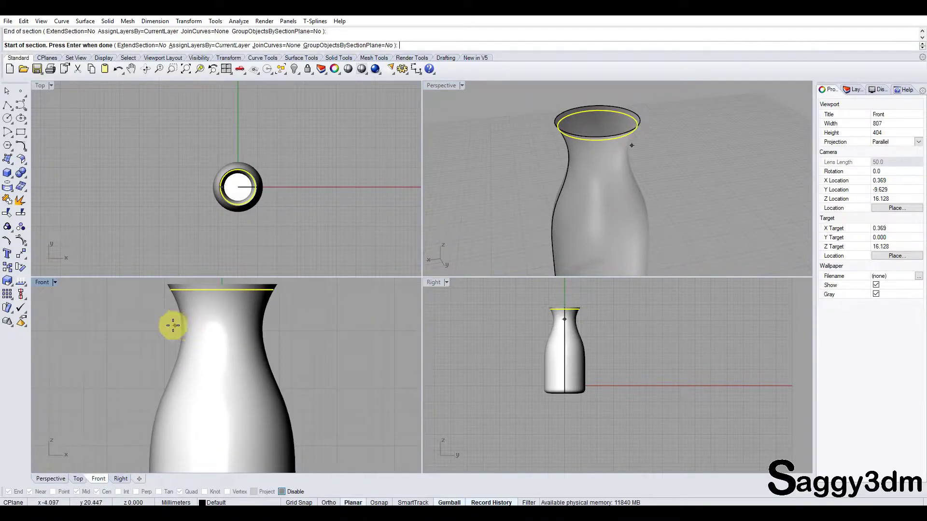
click(172, 325)
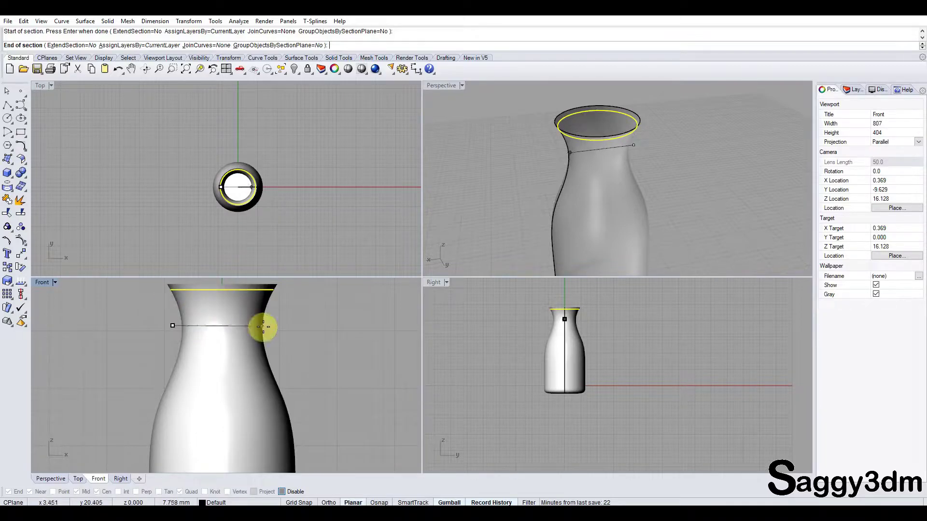
key(shift)
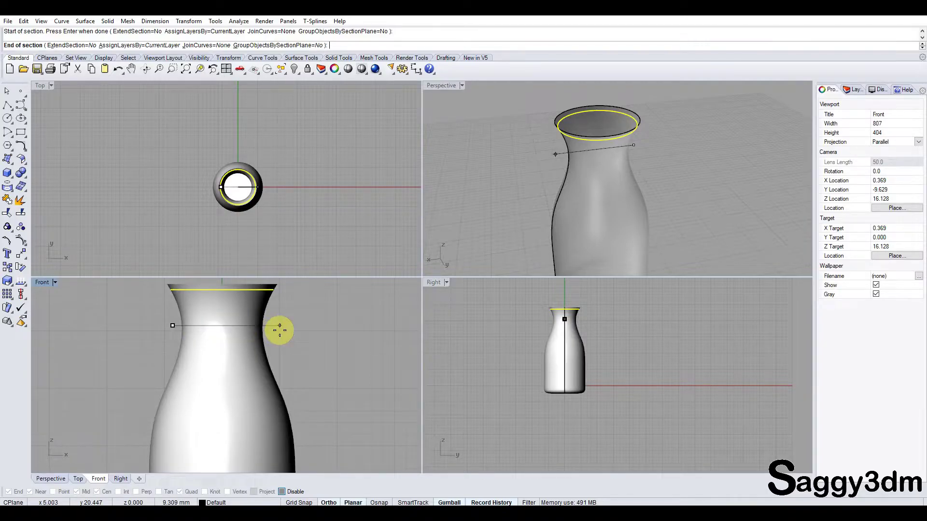
shift+click(280, 330)
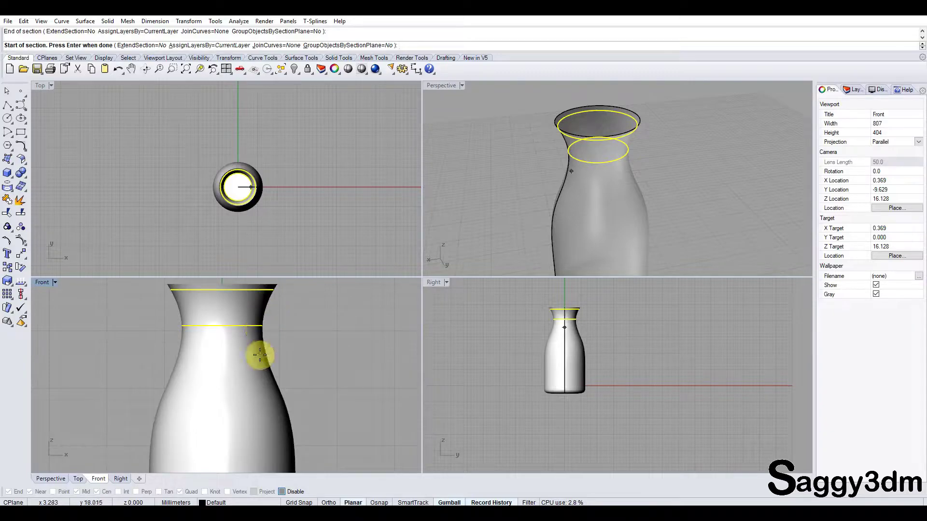
right_drag(260, 354, 202, 331)
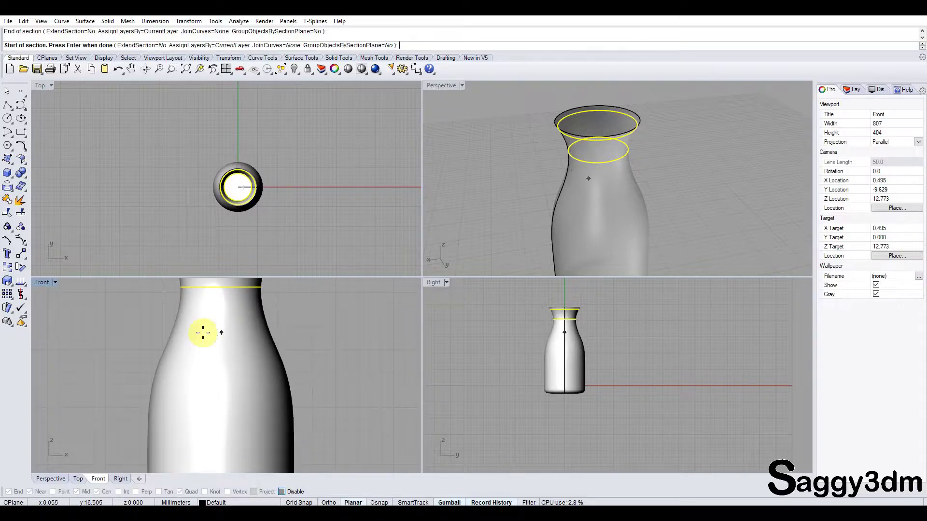
click(161, 335)
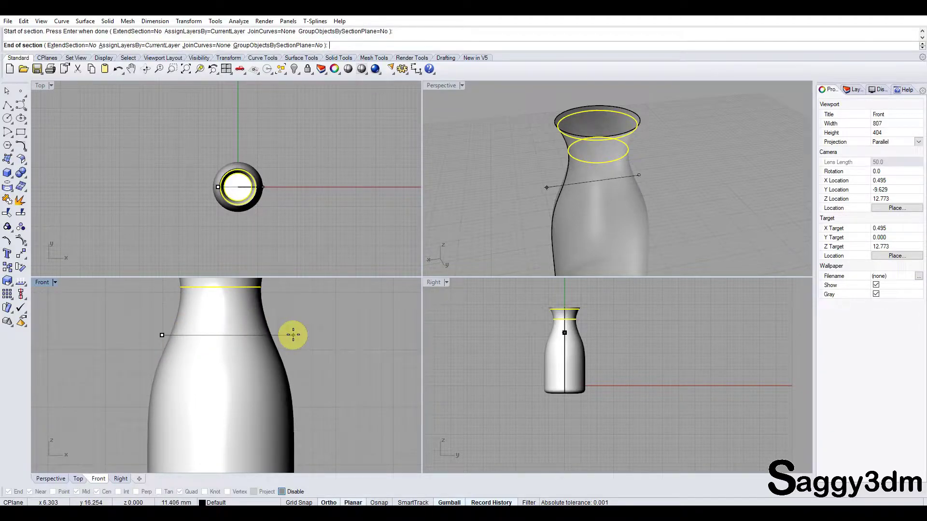
click(293, 335)
scroll(285, 353, down, 3)
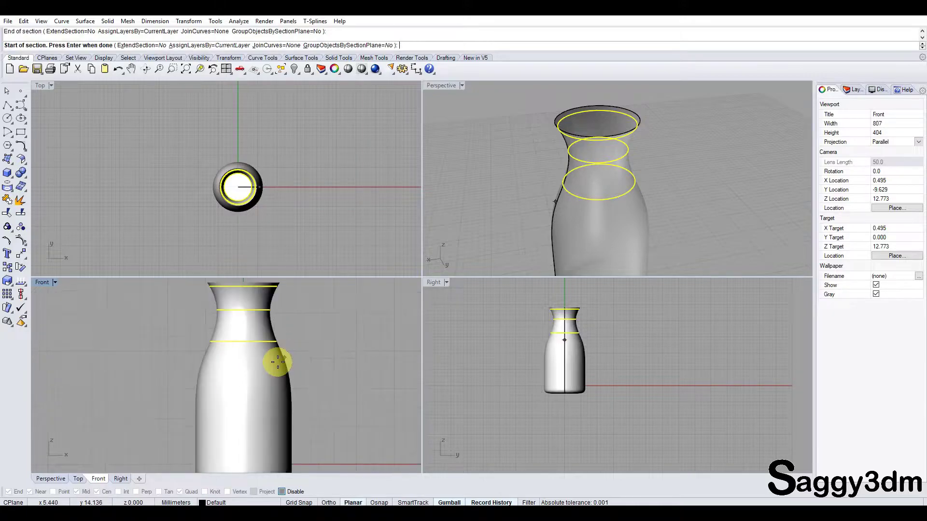
Add four more section cuts down the vase body to its bottom, then end Section
click(192, 372)
click(309, 372)
right_drag(308, 372, 309, 331)
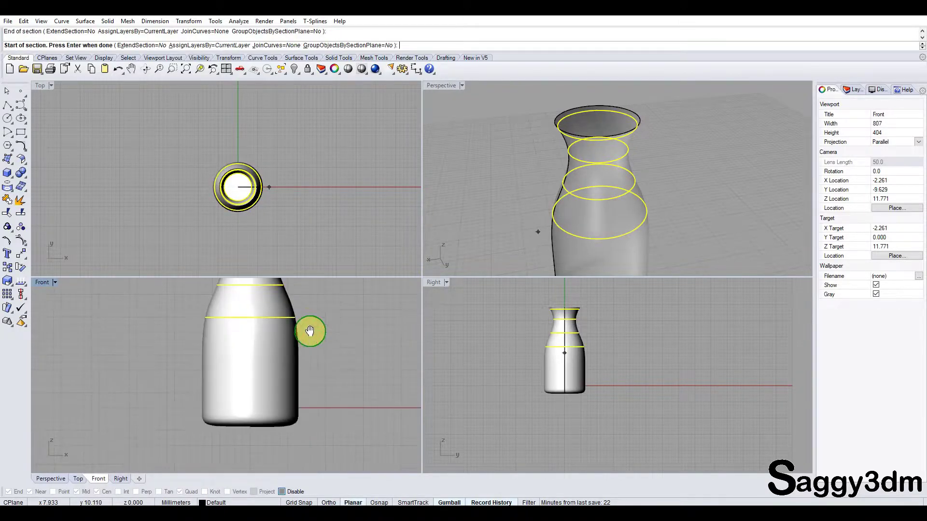
click(196, 352)
click(308, 360)
click(201, 389)
click(319, 389)
scroll(244, 421, up, 2)
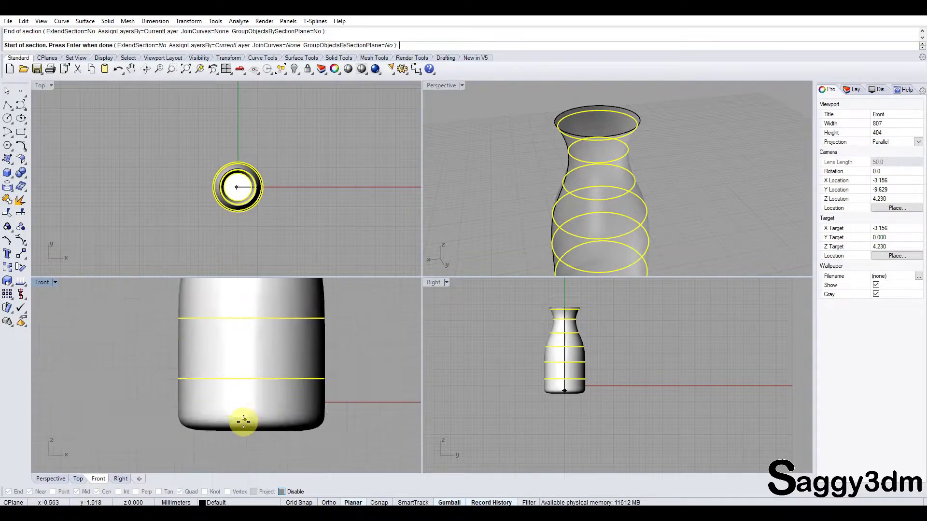
scroll(244, 421, up, 2)
click(135, 393)
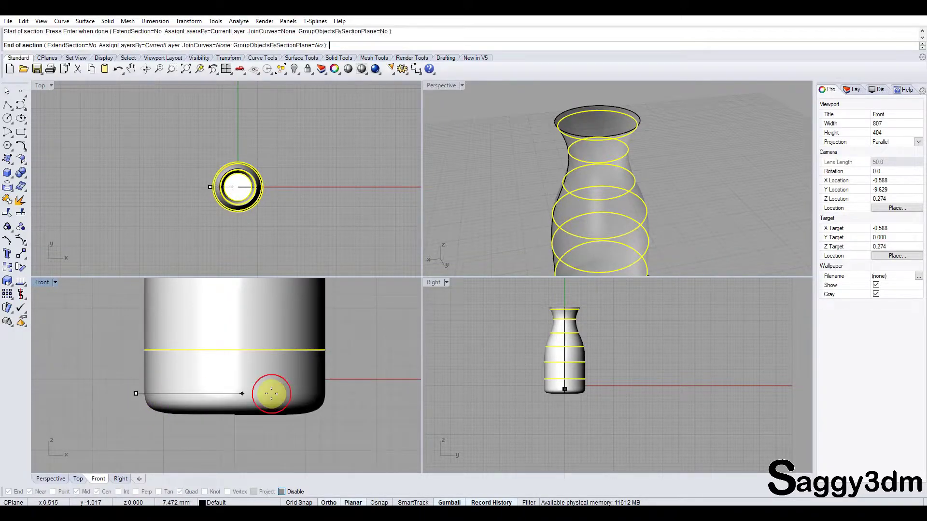
click(271, 393)
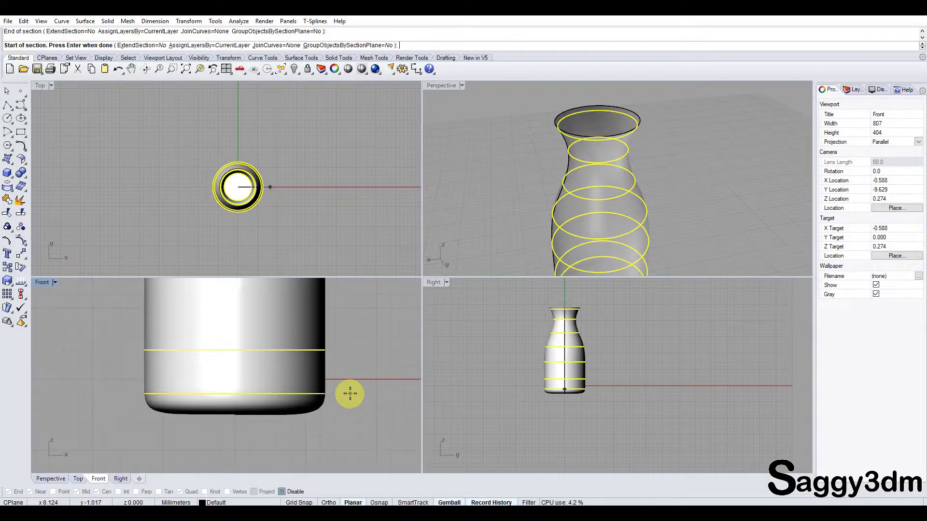
key(Return)
Hide the vase surface, leaving only the section curves
scroll(349, 400, down, 3)
scroll(346, 410, down, 2)
click(384, 358)
right_drag(347, 367, 308, 407)
click(280, 375)
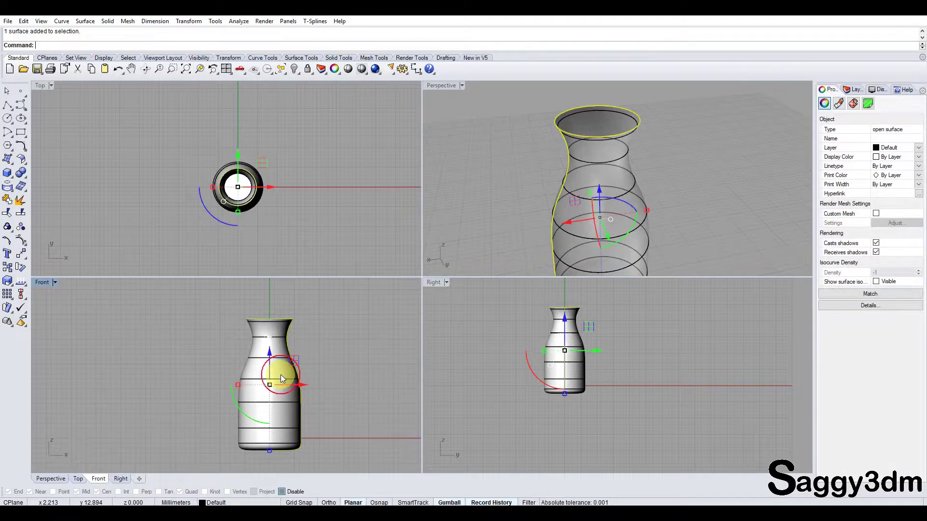
key(ctrl+h)
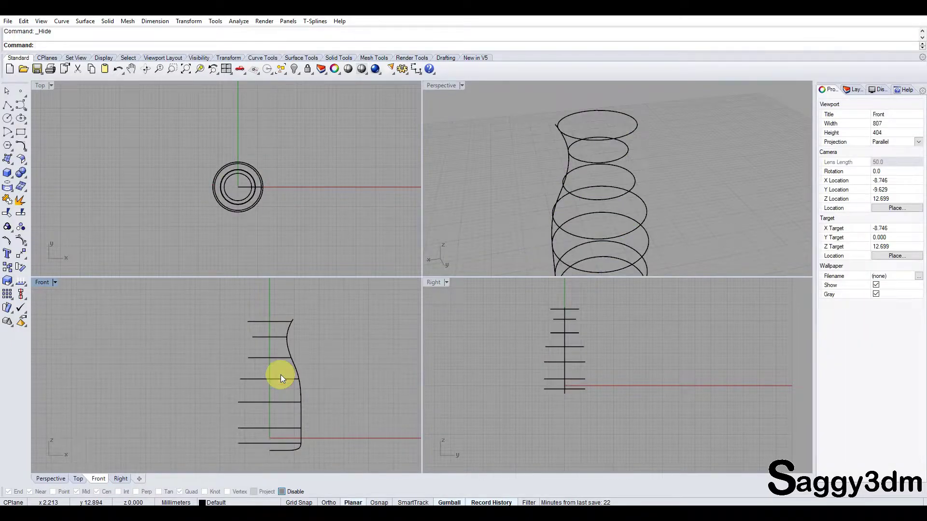
Hide the vase's profile curve, leaving just the section circles
click(303, 390)
key(ctrl+h)
mouse_move(610, 180)
right_down()
mouse_move(591, 225)
mouse_move(604, 126)
right_up()
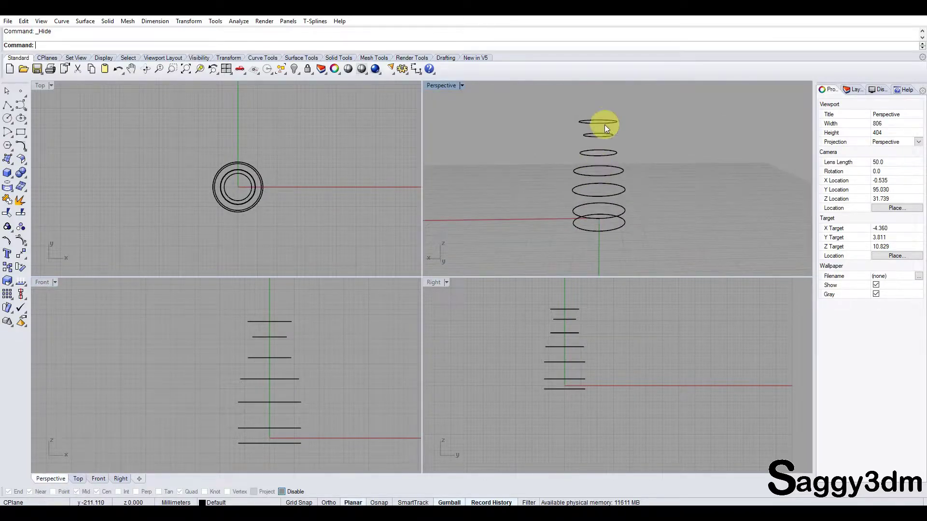
Drag one section circle vertically, then orbit to inspect the stacked circles
click(615, 124)
drag(612, 140, 611, 187)
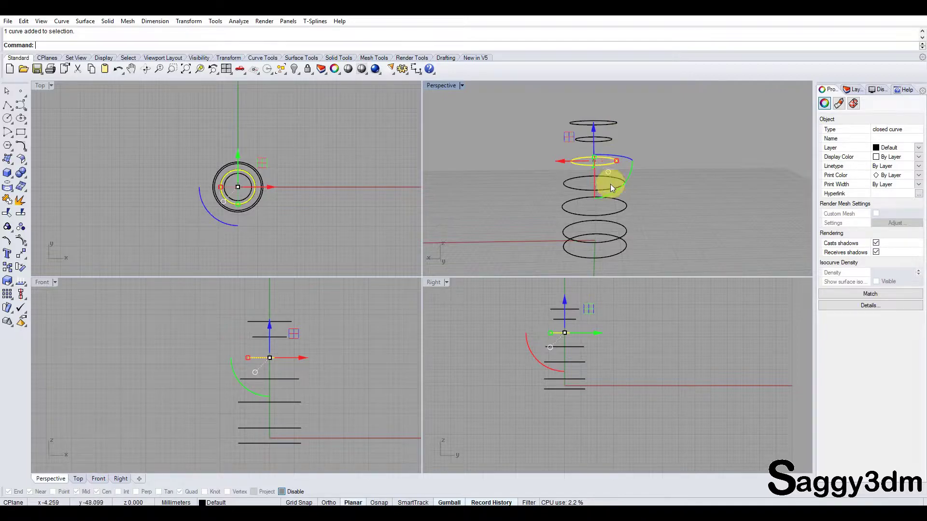
click(670, 195)
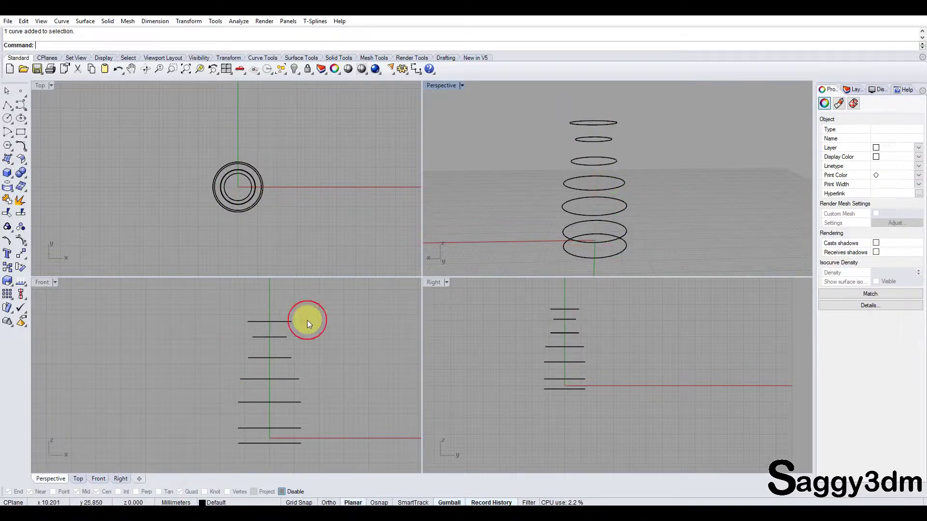
mouse_move(560, 182)
right_down()
mouse_move(554, 246)
mouse_move(538, 180)
mouse_move(515, 181)
mouse_move(537, 159)
mouse_move(559, 176)
mouse_move(555, 207)
right_up()
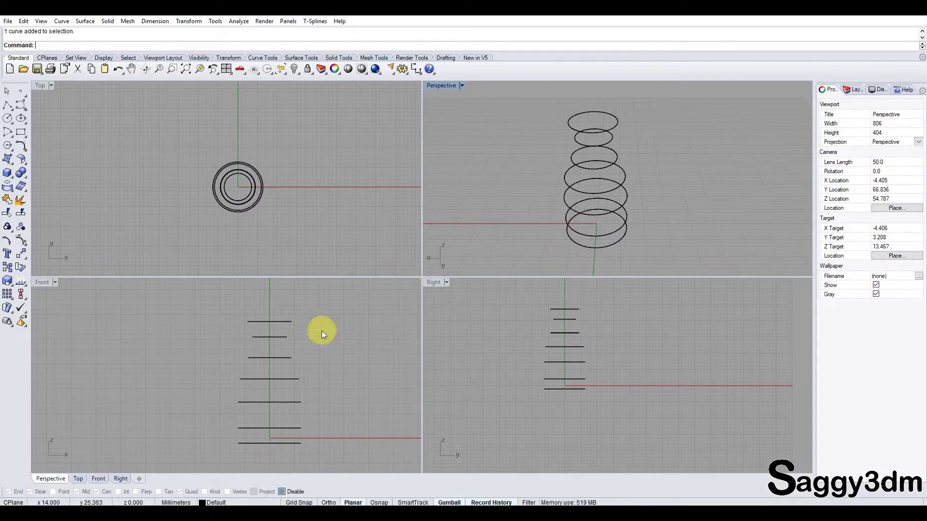
click(317, 320)
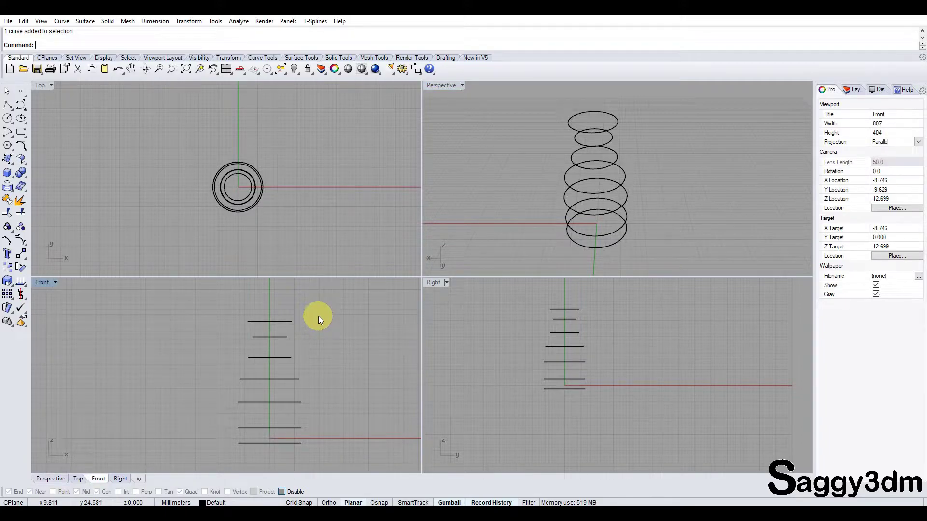
Run Loft and pick the seven section circles from top to bottom, then confirm
text(Loft)
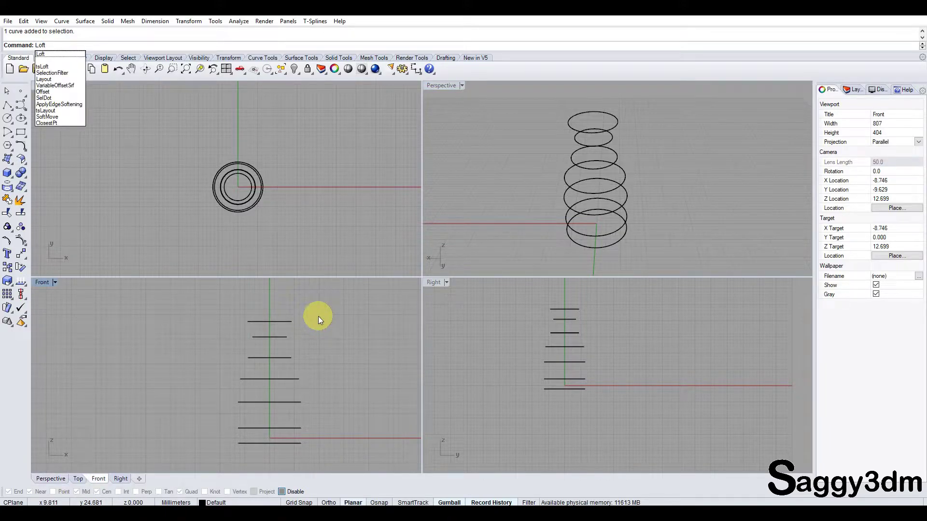
key(Return)
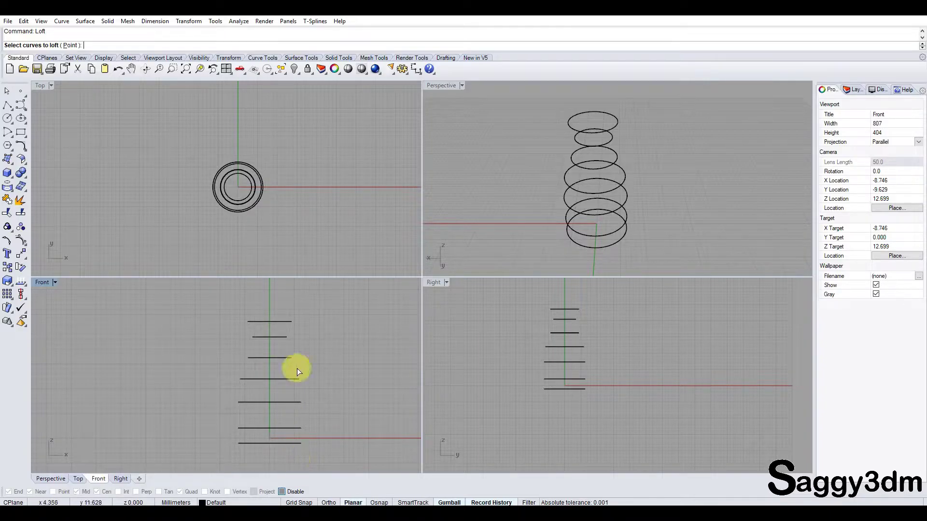
right_drag(307, 337, 293, 325)
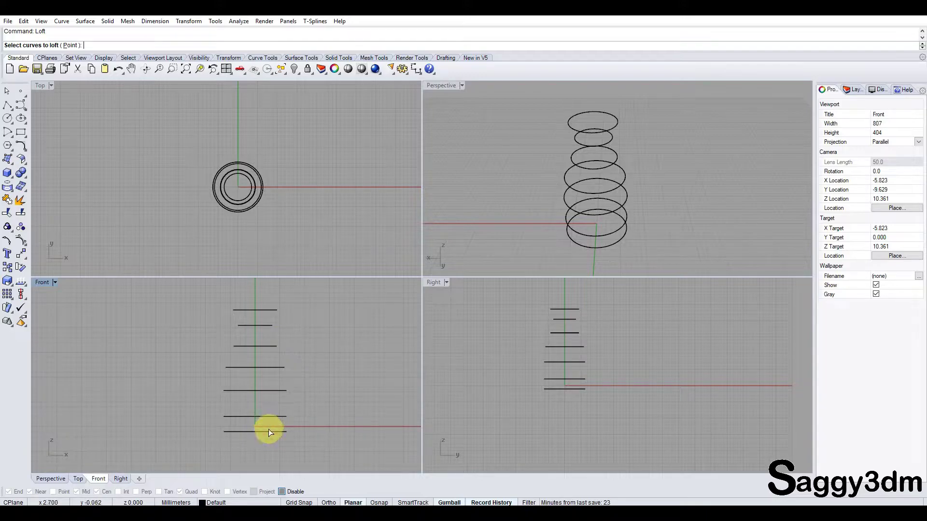
click(268, 312)
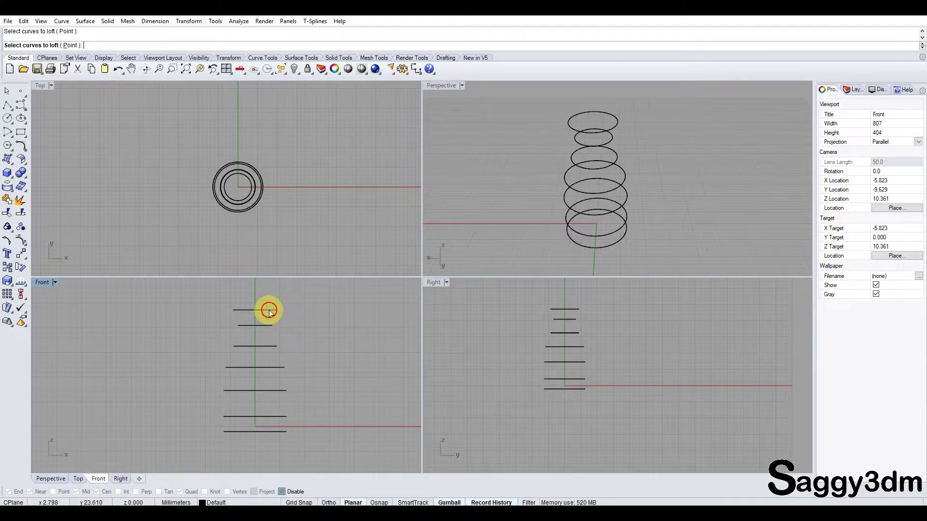
click(269, 310)
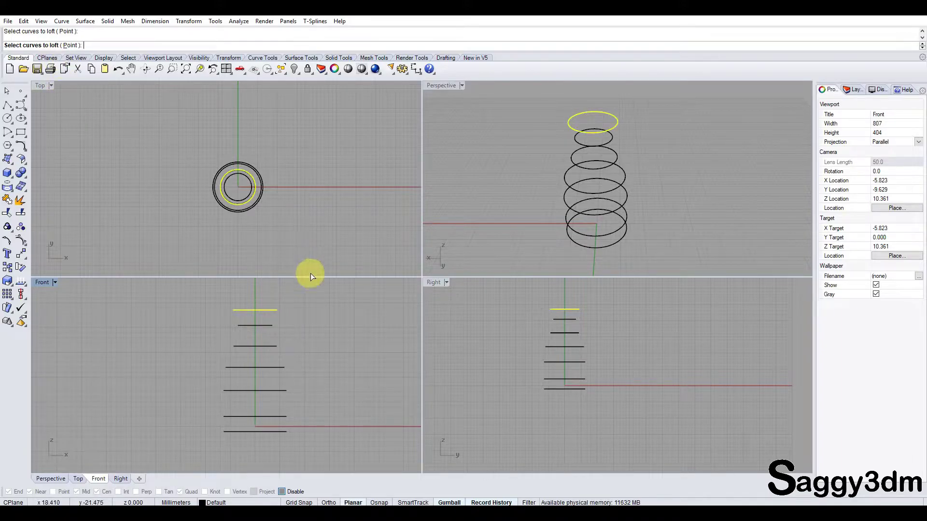
click(259, 329)
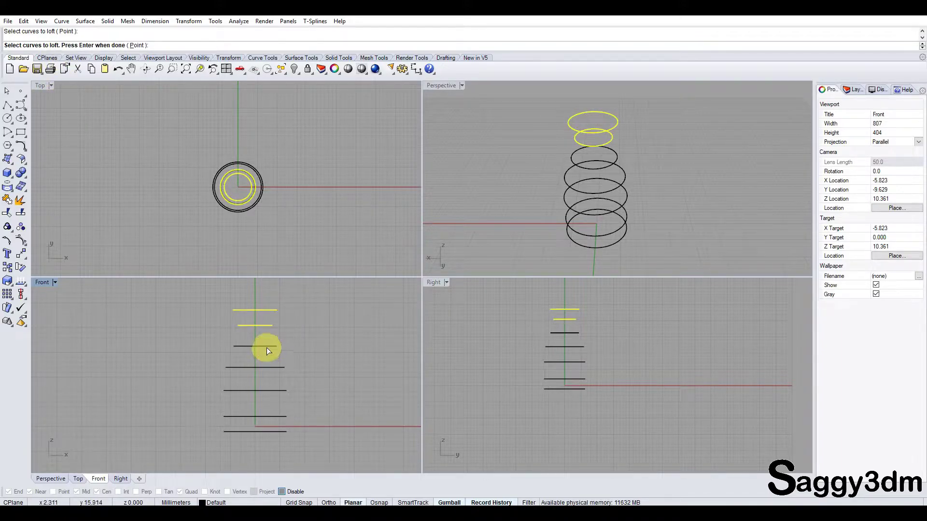
click(266, 347)
click(268, 367)
click(268, 390)
click(269, 416)
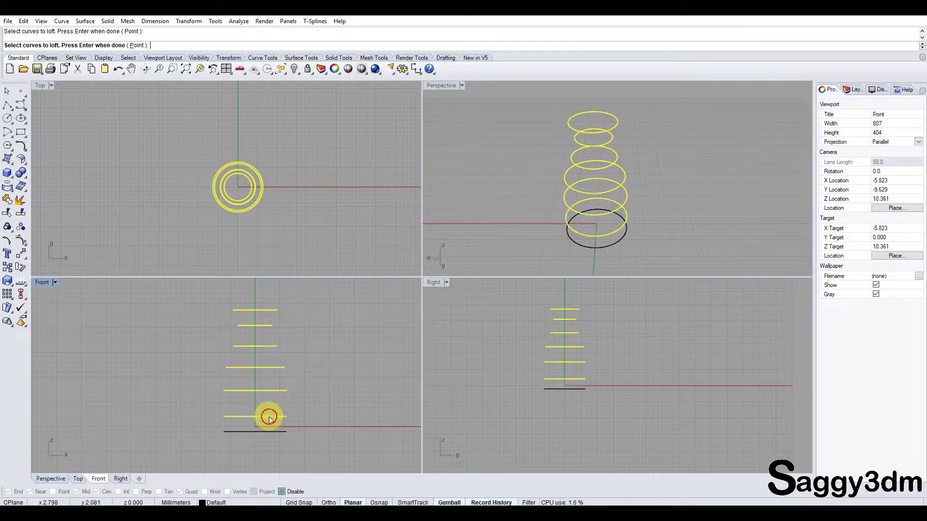
right_drag(558, 207, 600, 199)
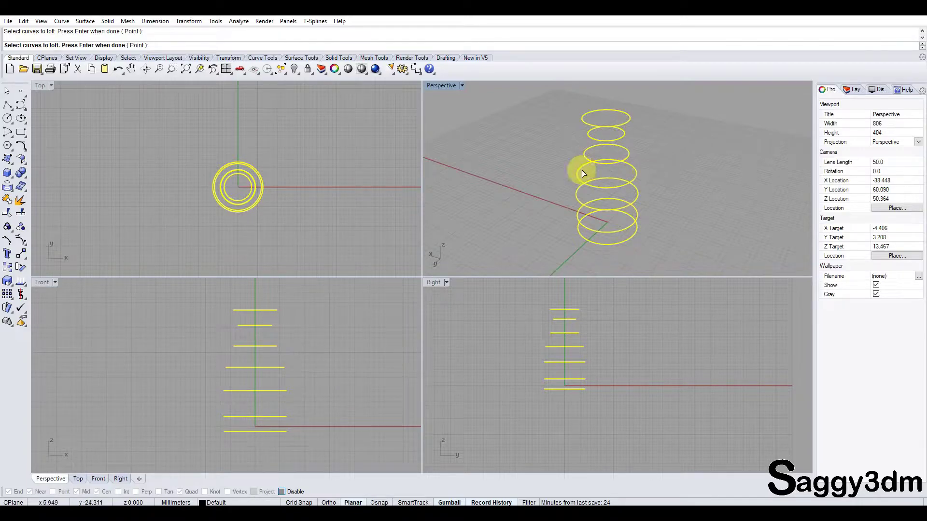
click(675, 170)
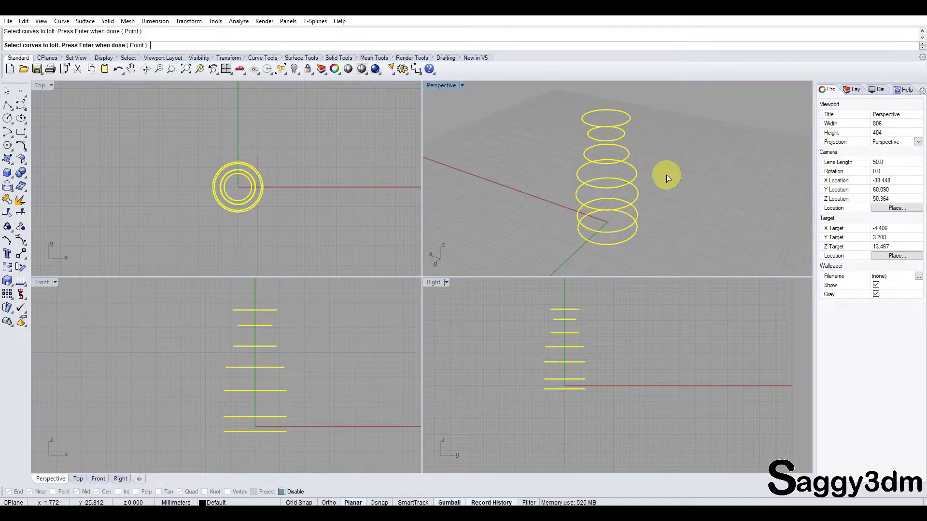
key(Return)
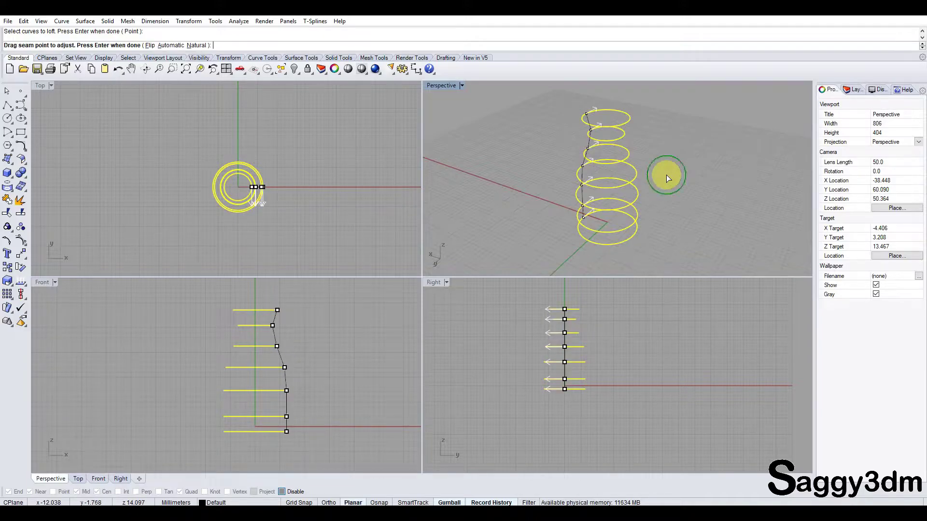
mouse_move(691, 195)
right_down()
mouse_move(687, 169)
mouse_move(615, 143)
right_up()
mouse_move(602, 251)
right_down()
mouse_move(679, 192)
mouse_move(612, 228)
mouse_move(550, 230)
mouse_move(606, 199)
mouse_move(670, 195)
right_up()
mouse_move(716, 195)
right_down()
mouse_move(642, 233)
mouse_move(613, 238)
mouse_move(636, 234)
mouse_move(613, 213)
mouse_move(597, 249)
mouse_move(642, 155)
mouse_move(673, 182)
mouse_move(600, 169)
mouse_move(614, 103)
mouse_move(658, 190)
mouse_move(658, 161)
mouse_move(623, 183)
mouse_move(623, 133)
right_up()
scroll(623, 133, up, 4)
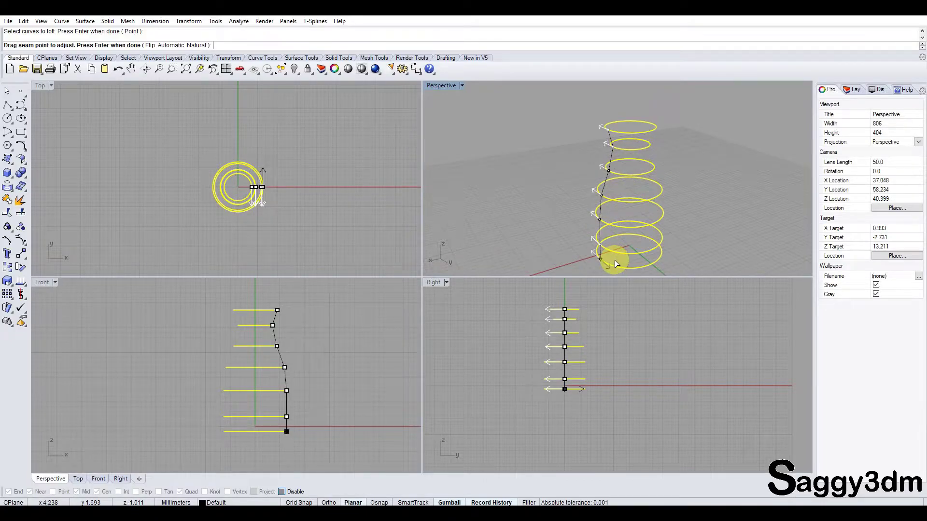
click(599, 168)
scroll(642, 166, down, 2)
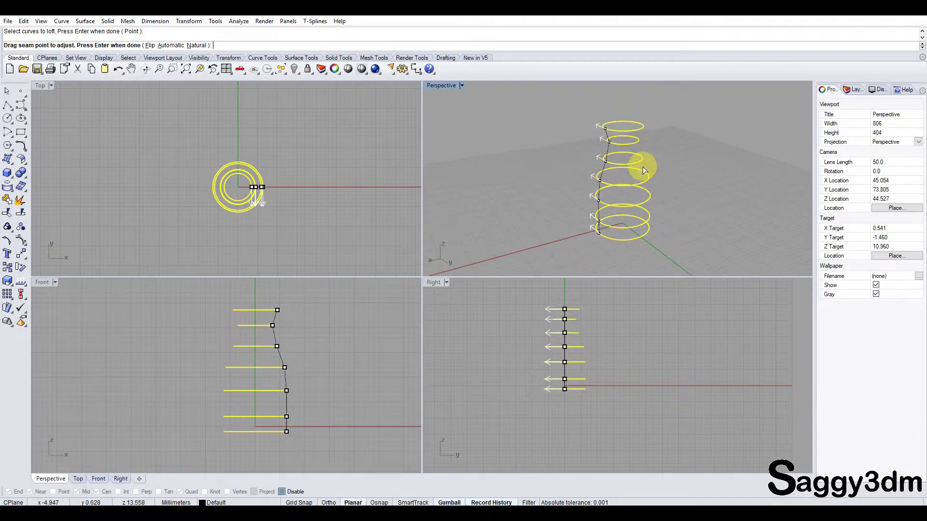
click(47, 51)
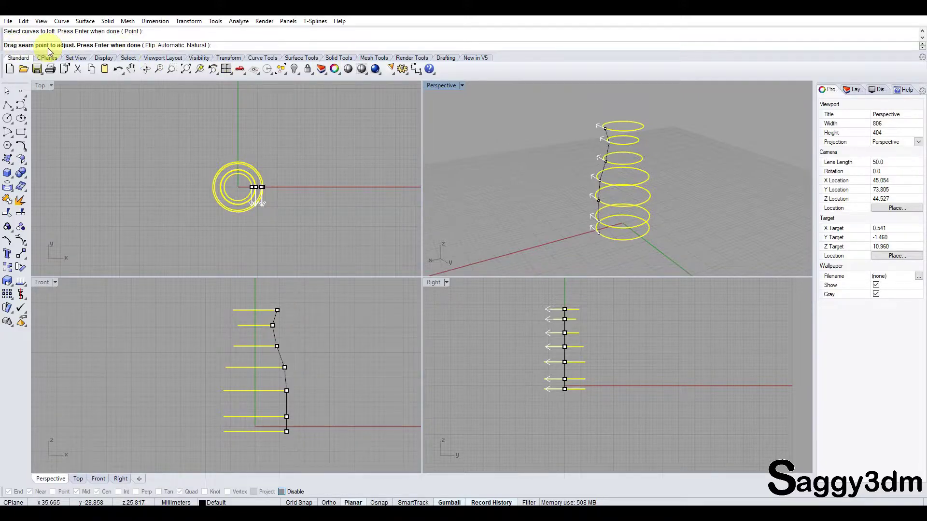
click(337, 106)
click(647, 154)
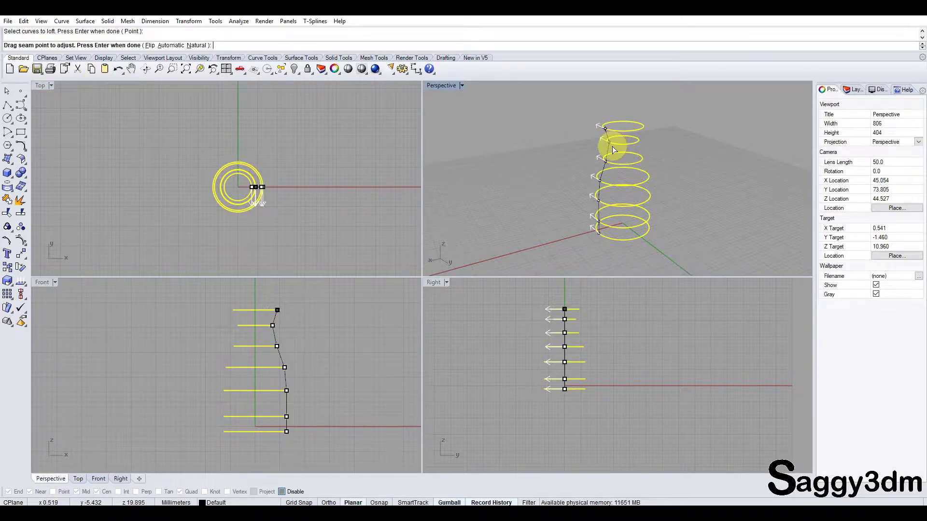
key(Return)
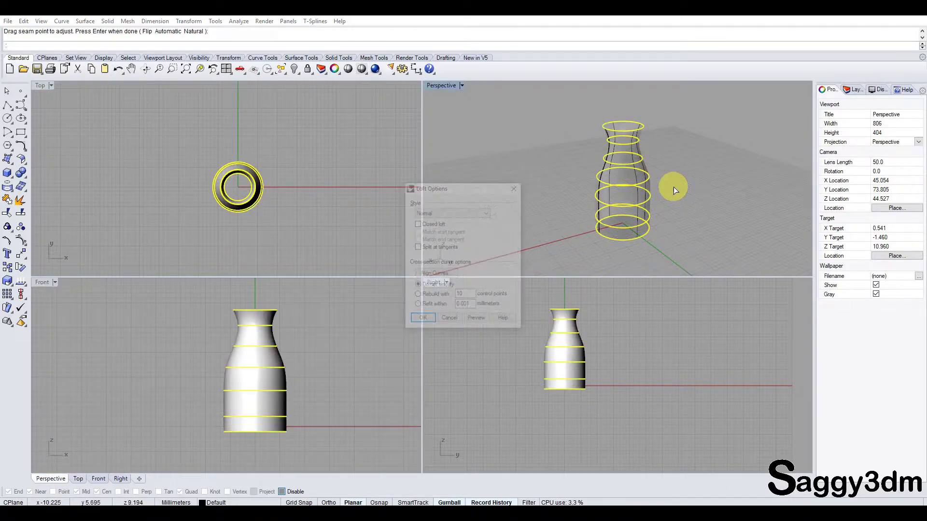
Move the Loft Options dialog aside and keep the loft style at Normal
mouse_move(673, 186)
right_down()
mouse_move(671, 125)
mouse_move(722, 176)
mouse_move(714, 200)
mouse_move(648, 156)
mouse_move(633, 238)
mouse_move(584, 165)
right_up()
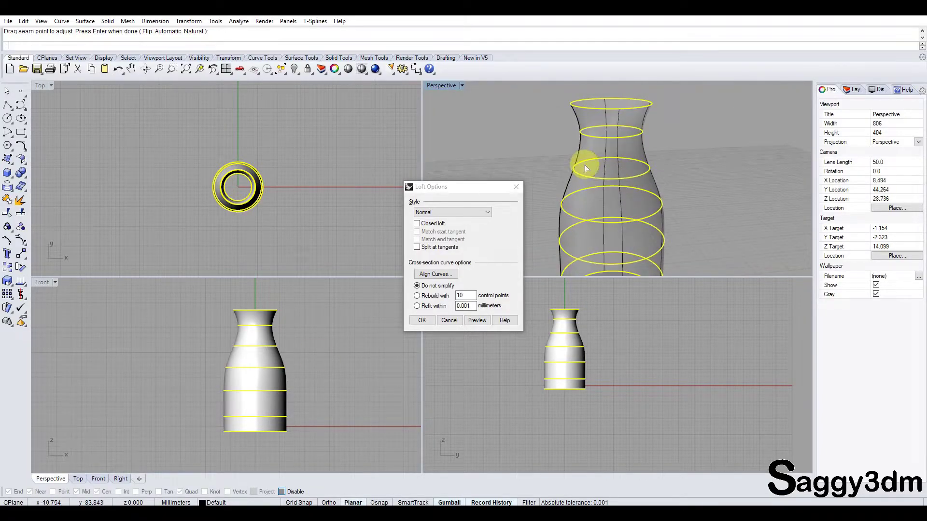
mouse_move(563, 223)
right_down()
mouse_move(627, 141)
mouse_move(652, 183)
mouse_move(625, 240)
mouse_move(644, 208)
mouse_move(612, 186)
mouse_move(490, 203)
right_up()
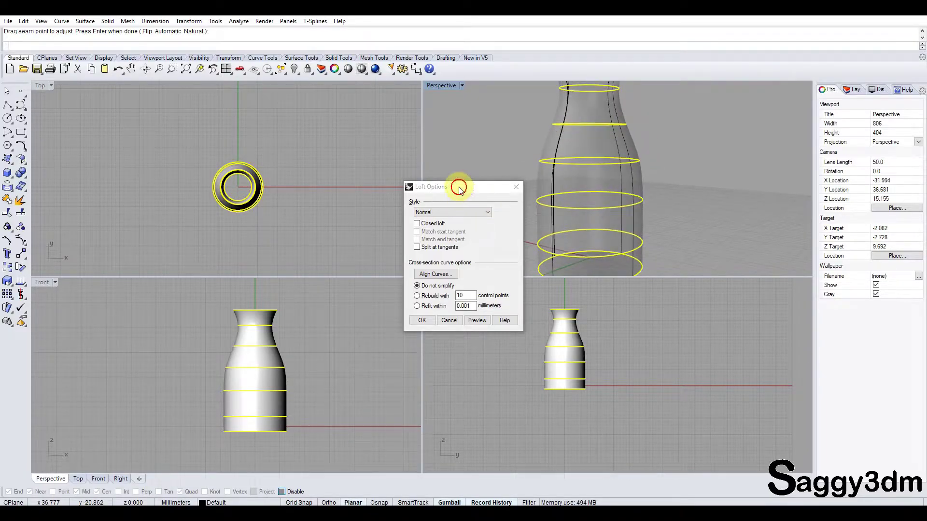
drag(459, 188, 355, 133)
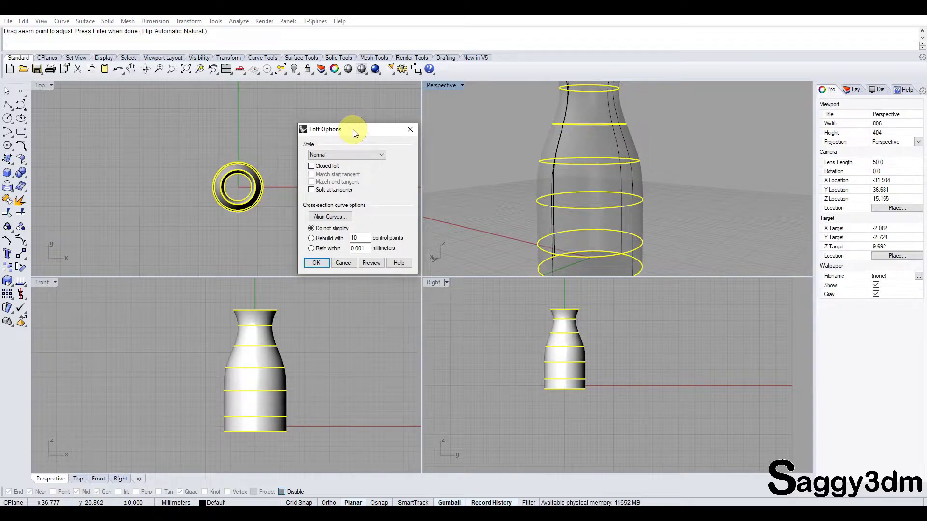
mouse_move(633, 179)
right_down()
mouse_move(682, 157)
mouse_move(653, 216)
mouse_move(656, 174)
right_up()
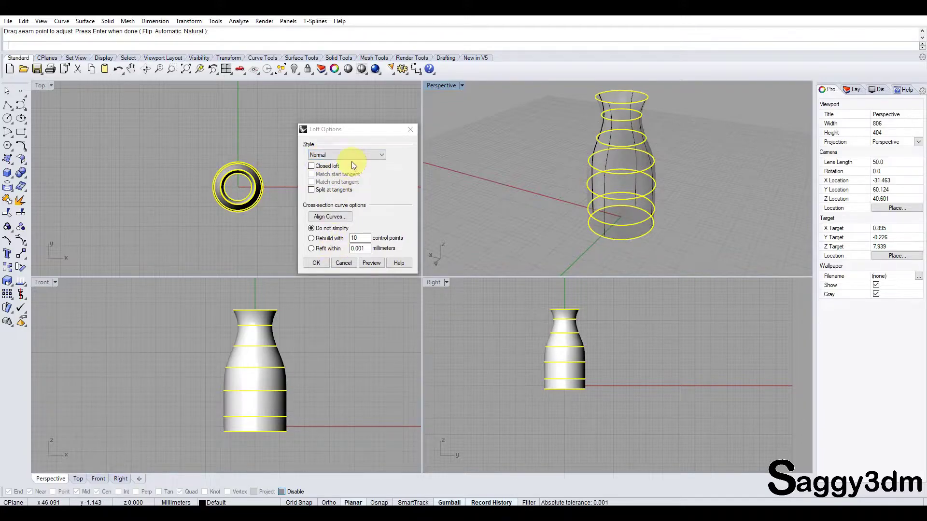
click(341, 154)
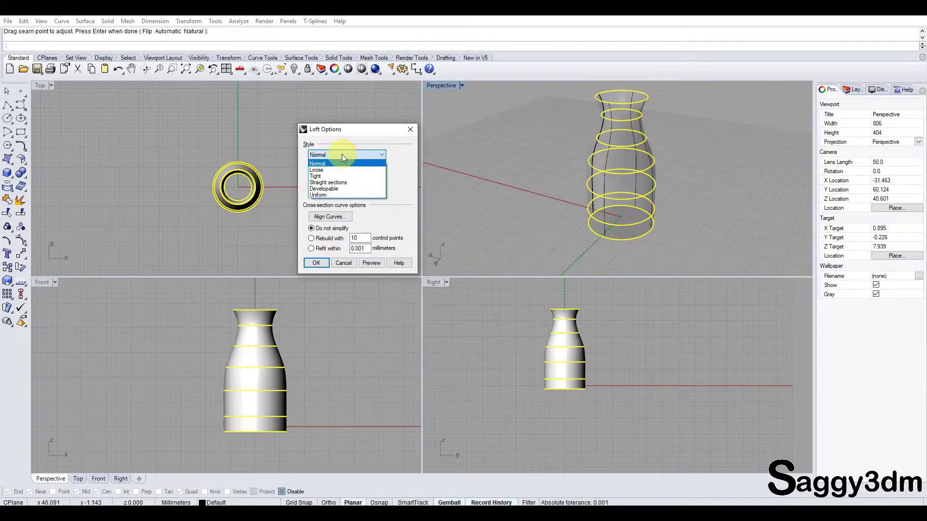
click(319, 164)
mouse_move(590, 134)
right_down()
mouse_move(594, 149)
mouse_move(589, 135)
right_up()
click(335, 155)
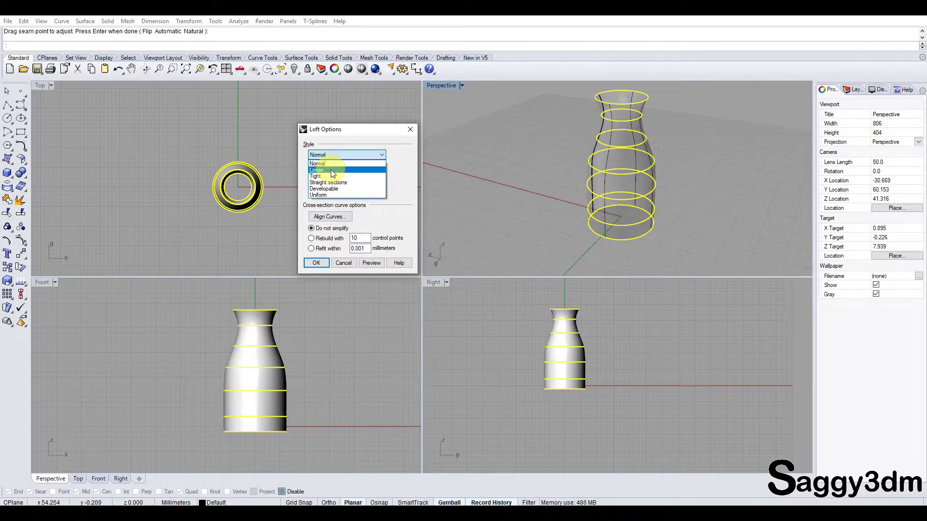
click(305, 314)
Zoom and pan the Front view onto the vase's upper edge in the loft preview
scroll(289, 345, up, 5)
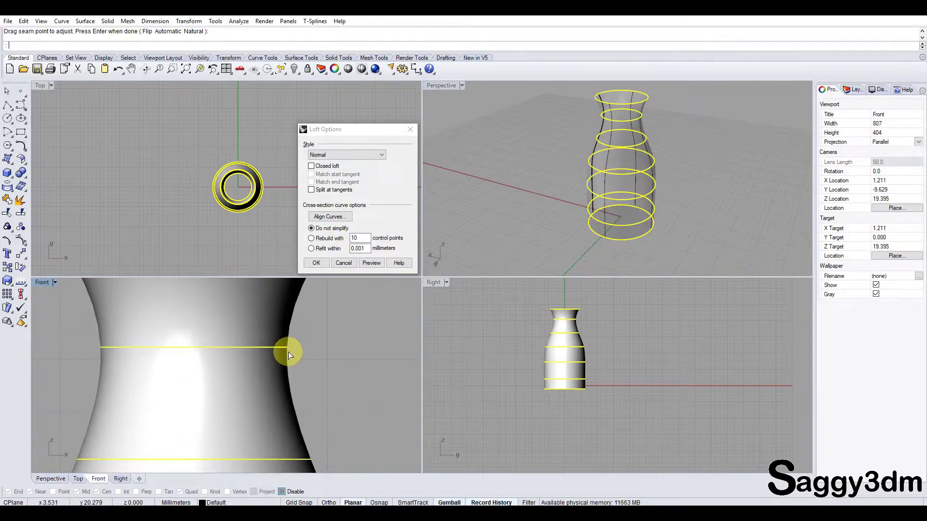
scroll(288, 352, up, 3)
right_drag(270, 381, 271, 332)
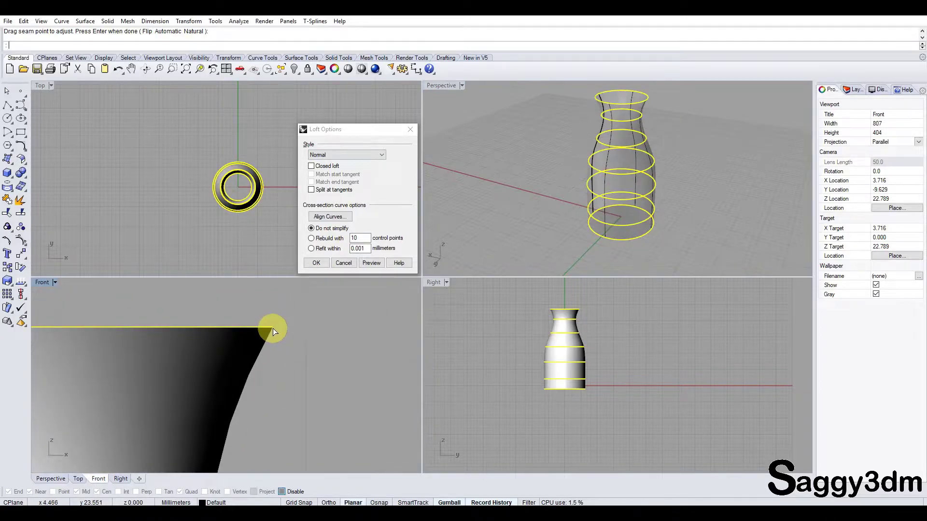
scroll(261, 381, up, 2)
scroll(241, 383, down, 2)
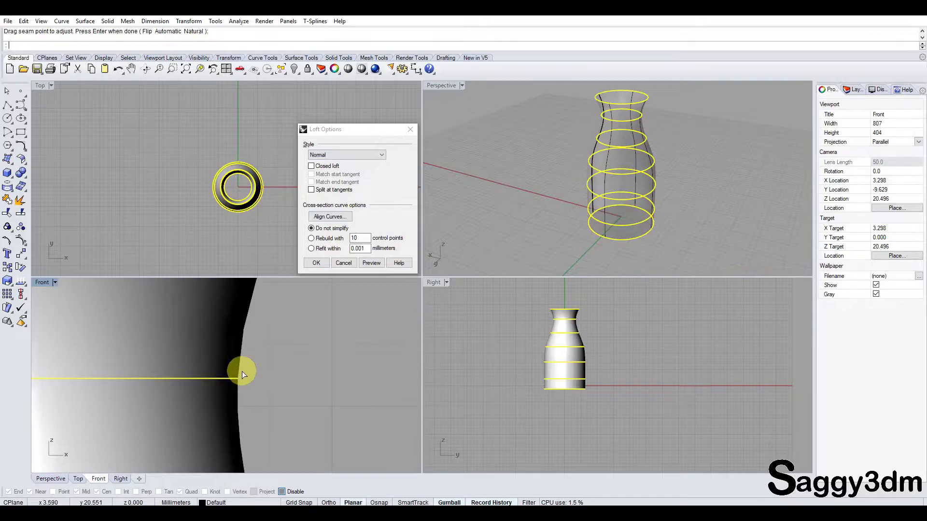
scroll(238, 380, down, 2)
scroll(244, 381, up, 2)
scroll(275, 404, down, 2)
scroll(261, 422, up, 1)
scroll(261, 400, up, 1)
scroll(277, 424, down, 2)
scroll(279, 377, down, 2)
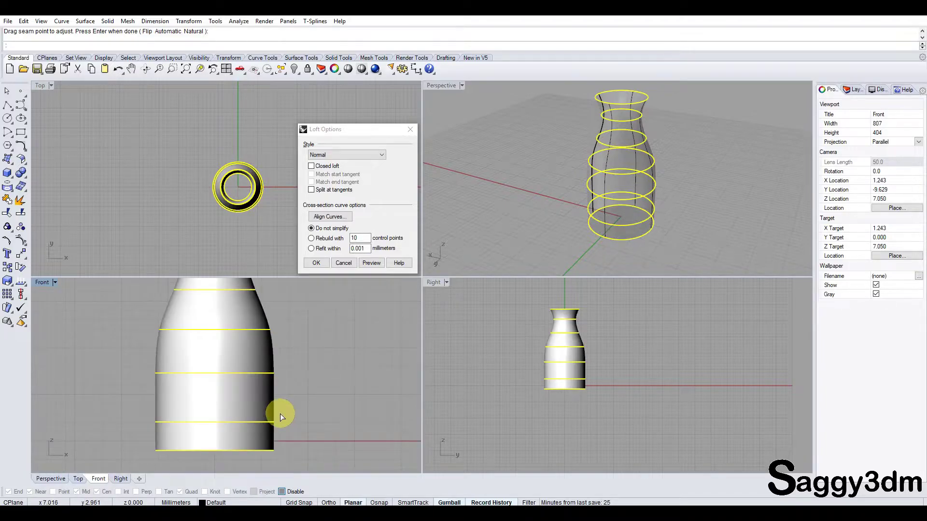
click(331, 159)
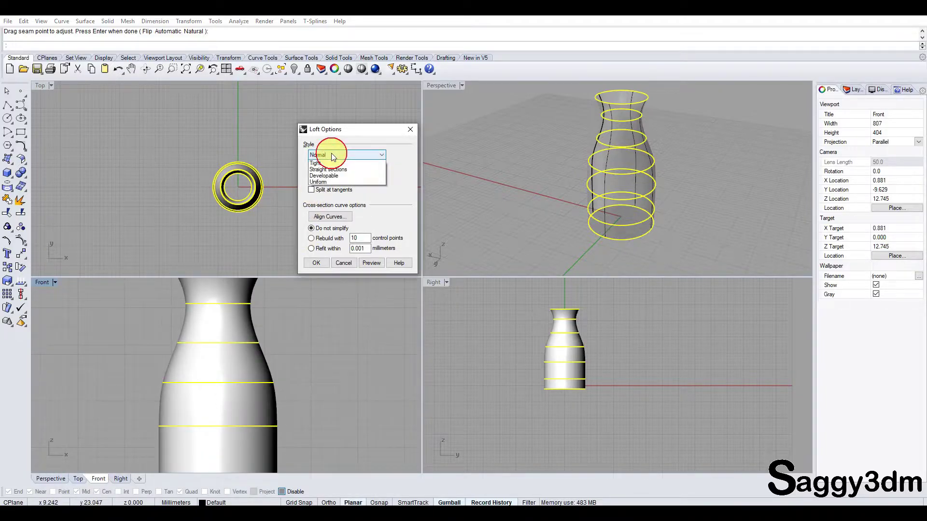
Switch the loft style to Loose and preview the surface
click(326, 175)
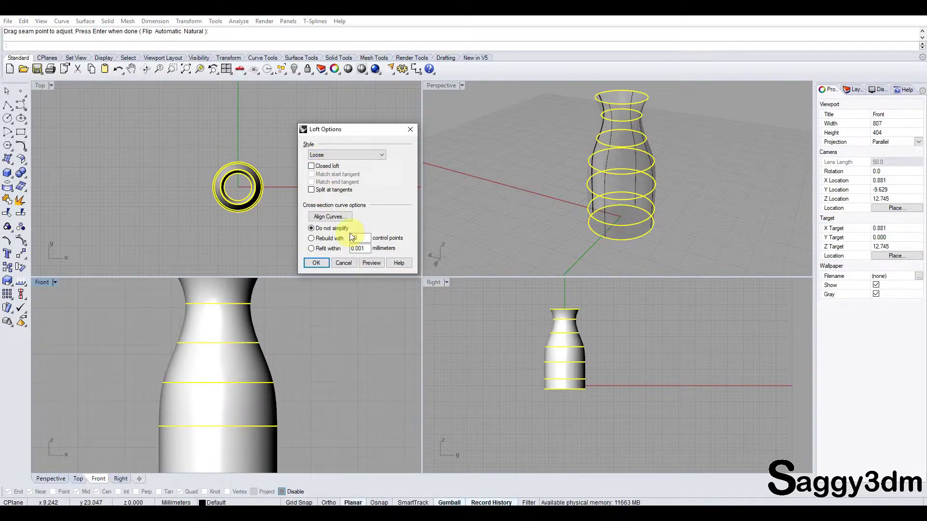
click(372, 264)
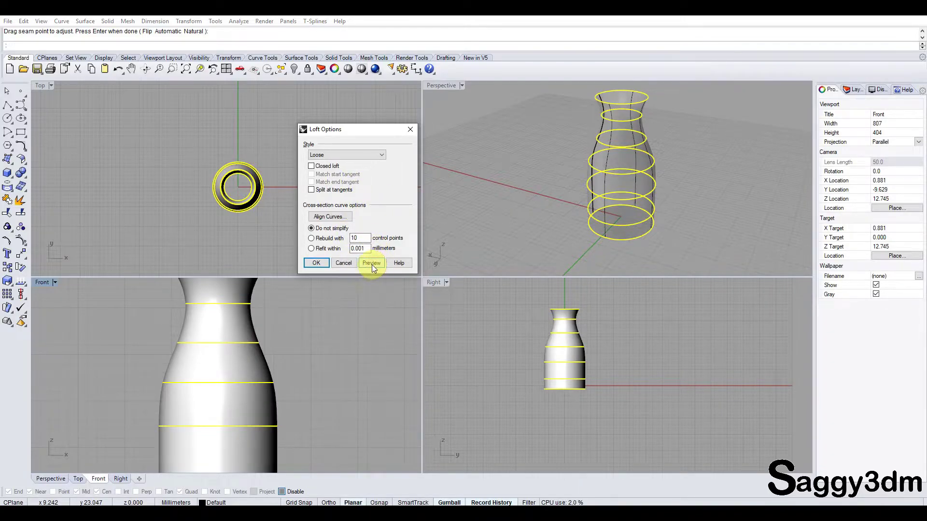
right_drag(303, 333, 269, 356)
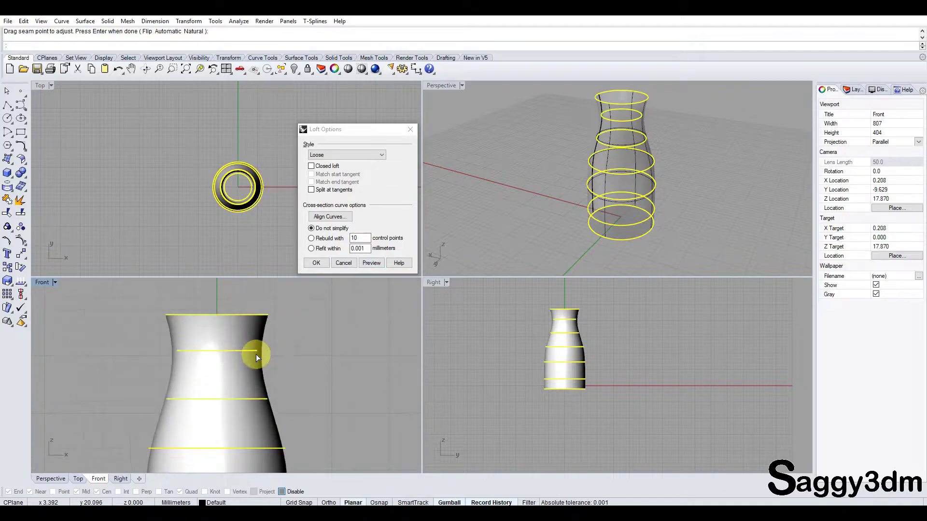
scroll(256, 355, up, 4)
scroll(259, 351, down, 4)
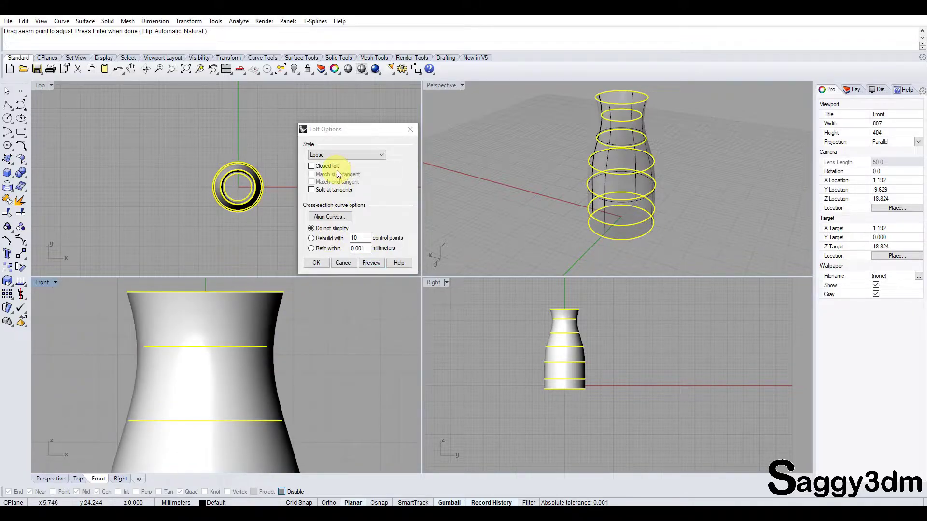
Pan and zoom the Front view along the vase to inspect the Loose profile
right_drag(298, 333, 256, 352)
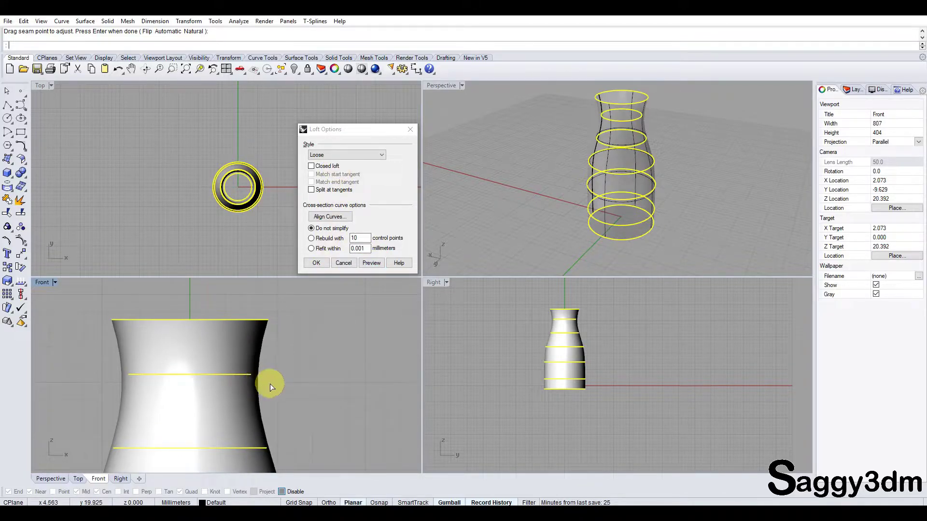
right_drag(262, 430, 262, 353)
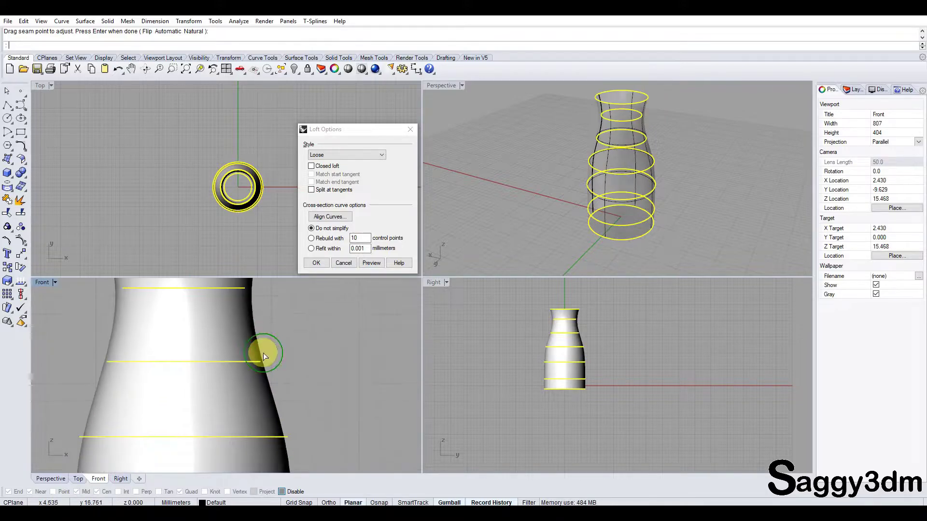
right_drag(286, 452, 272, 333)
mouse_move(271, 401)
right_down()
mouse_move(277, 363)
mouse_move(280, 387)
right_up()
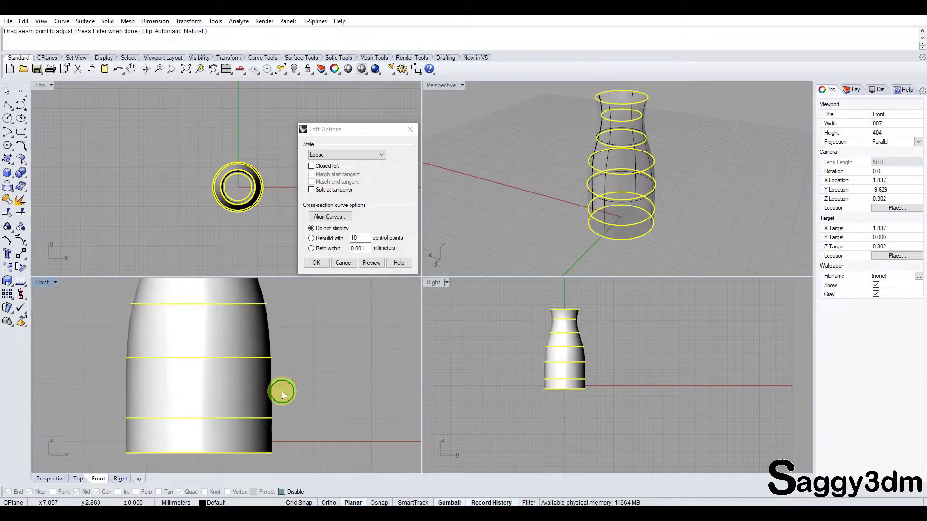
right_drag(269, 331, 254, 385)
scroll(247, 351, up, 4)
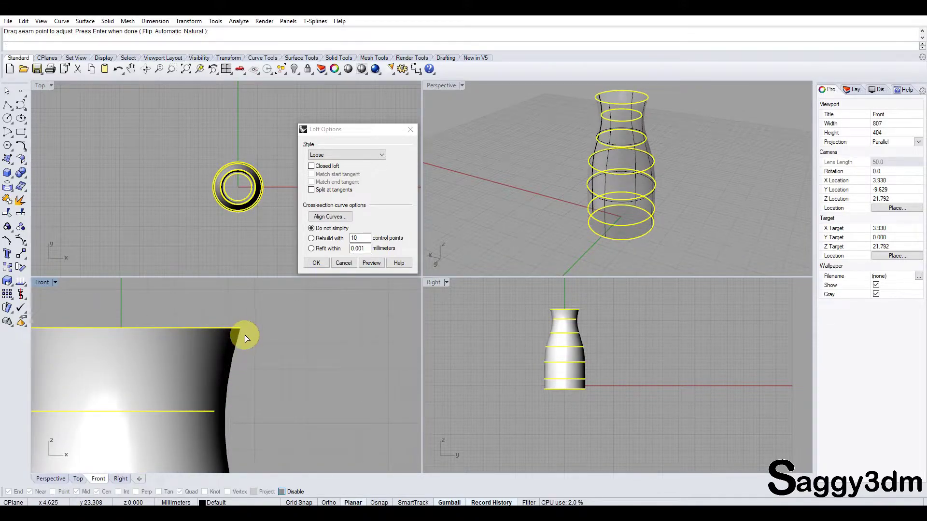
scroll(244, 335, down, 3)
scroll(242, 363, down, 3)
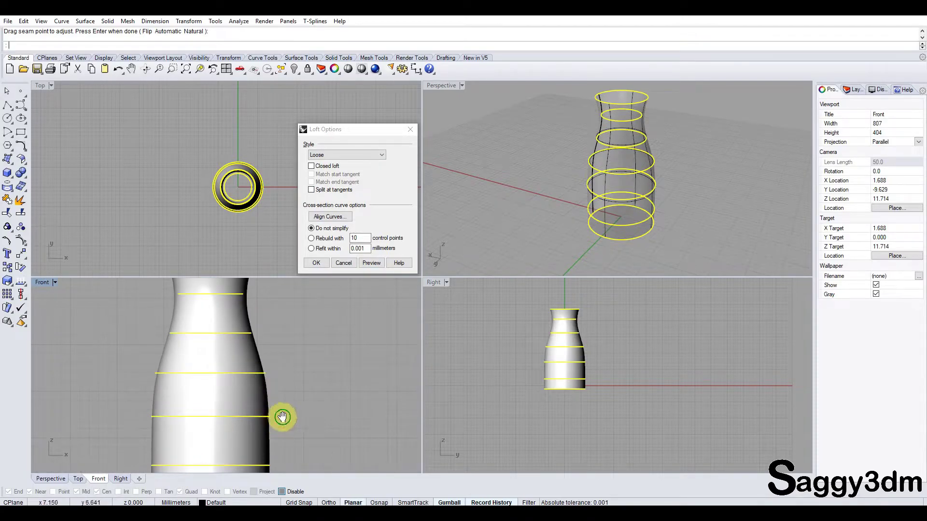
right_drag(282, 417, 283, 387)
scroll(282, 419, up, 4)
scroll(285, 383, down, 3)
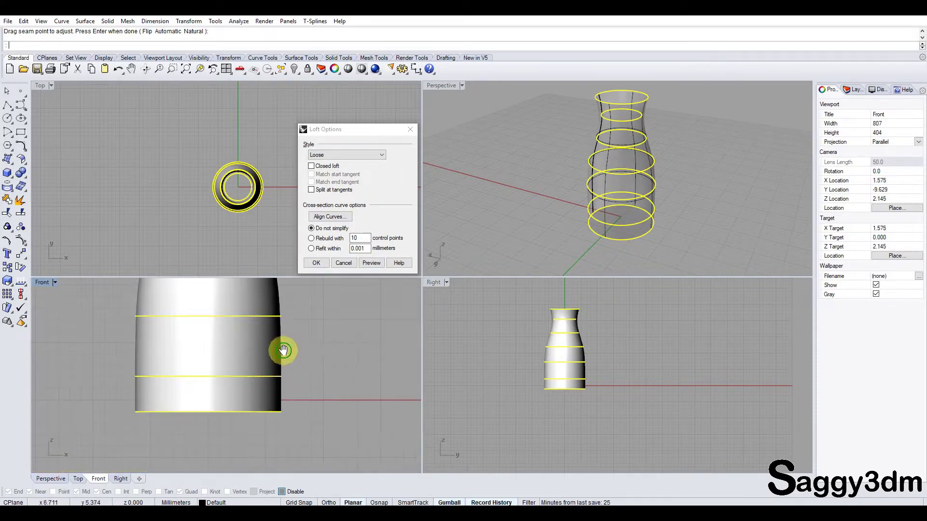
right_drag(283, 351, 273, 431)
right_drag(265, 372, 260, 413)
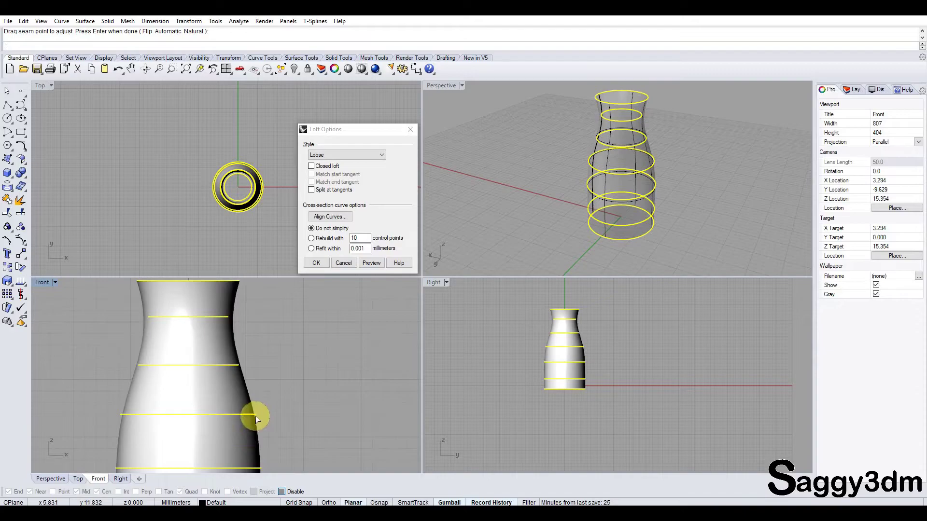
scroll(256, 416, up, 4)
scroll(260, 416, down, 3)
scroll(248, 407, up, 3)
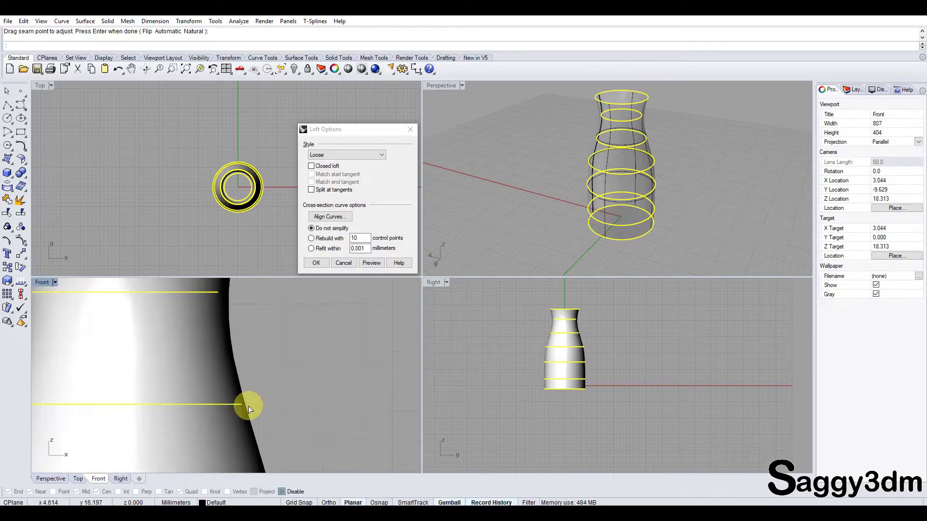
click(347, 155)
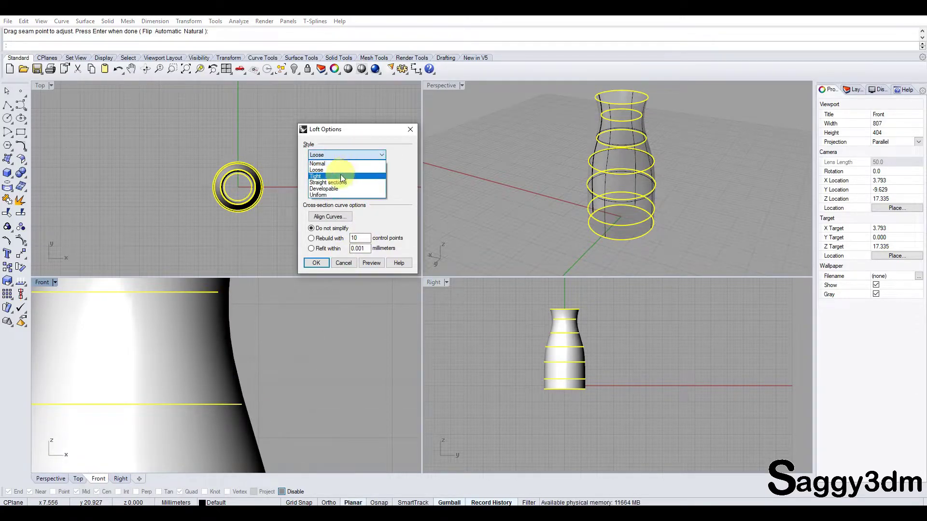
click(323, 180)
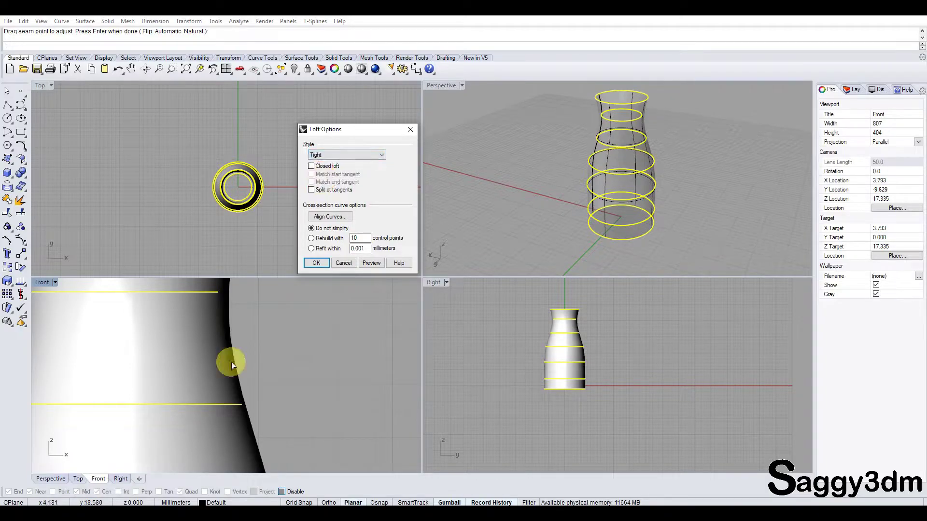
right_drag(211, 389, 228, 438)
right_drag(232, 345, 279, 348)
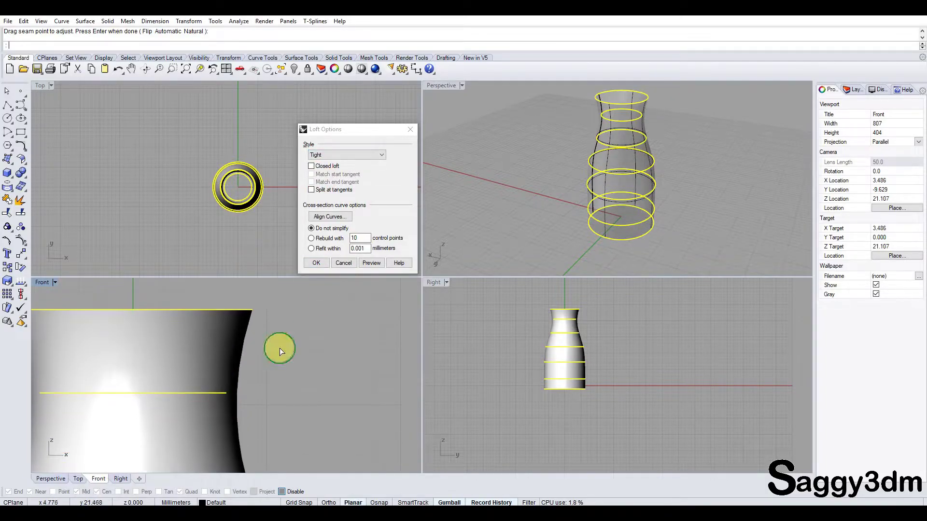
click(370, 263)
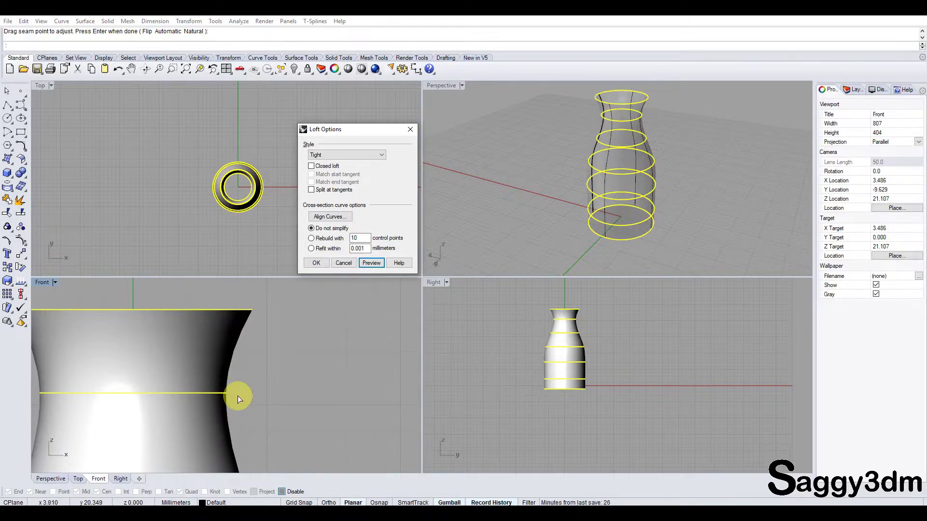
mouse_move(242, 410)
right_down()
mouse_move(257, 300)
mouse_move(269, 430)
mouse_move(275, 420)
mouse_move(269, 373)
mouse_move(265, 439)
mouse_move(240, 409)
right_up()
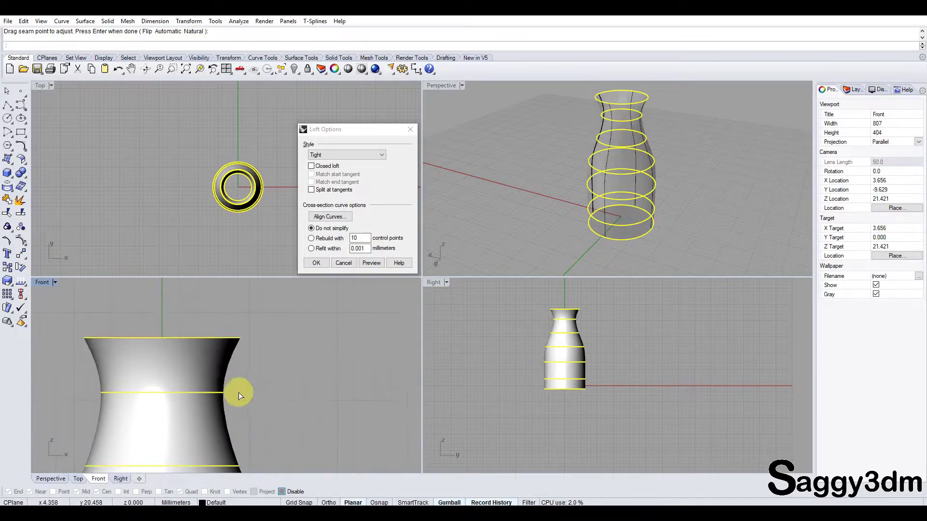
scroll(234, 395, up, 5)
scroll(222, 363, down, 2)
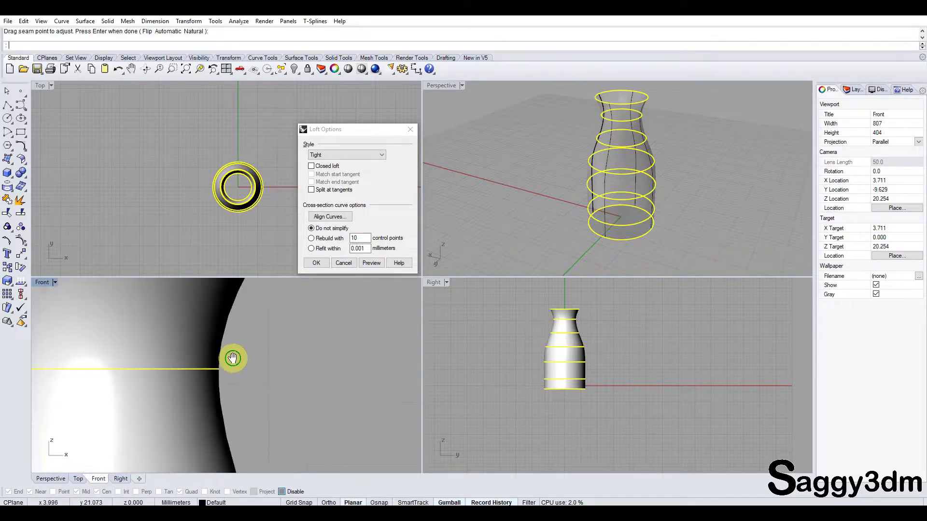
scroll(233, 356, down, 2)
scroll(240, 370, up, 2)
scroll(242, 331, down, 2)
scroll(242, 331, down, 2)
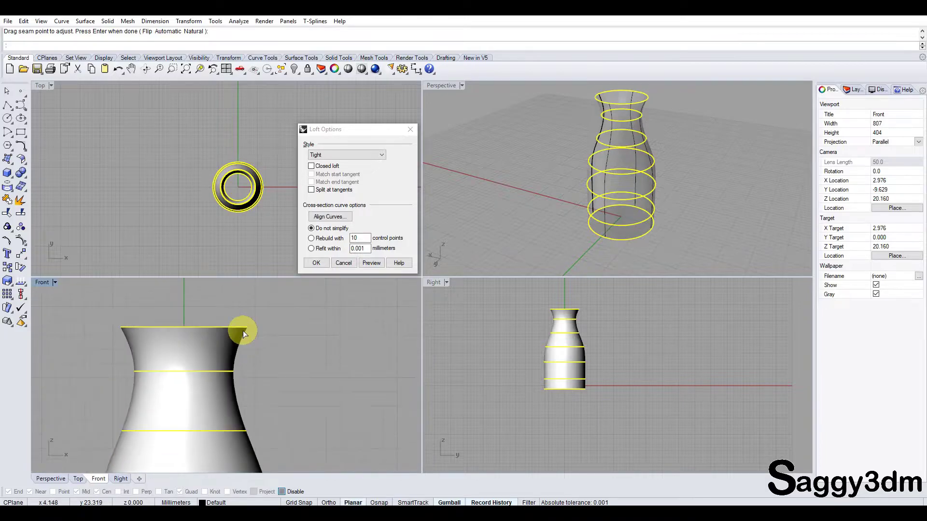
scroll(242, 331, down, 2)
scroll(254, 393, up, 2)
scroll(242, 367, down, 2)
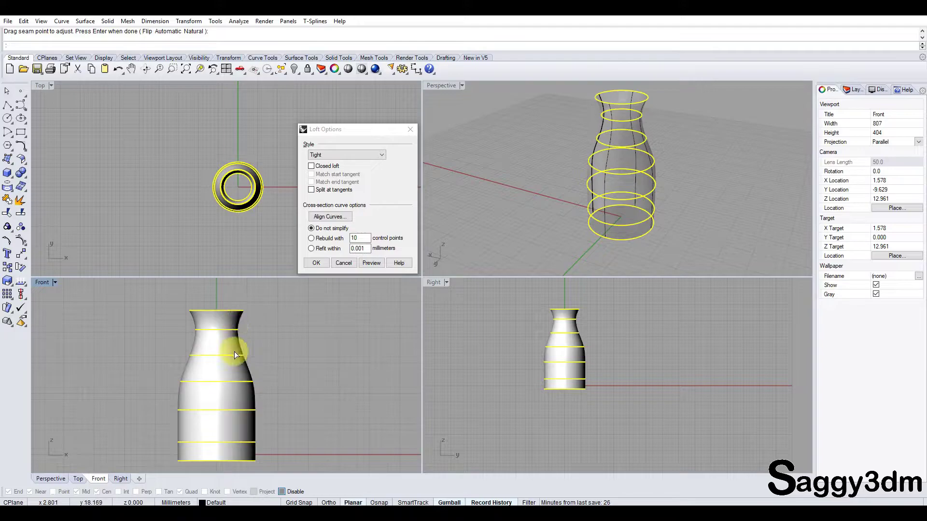
scroll(262, 335, up, 1)
scroll(242, 326, up, 2)
scroll(240, 357, up, 2)
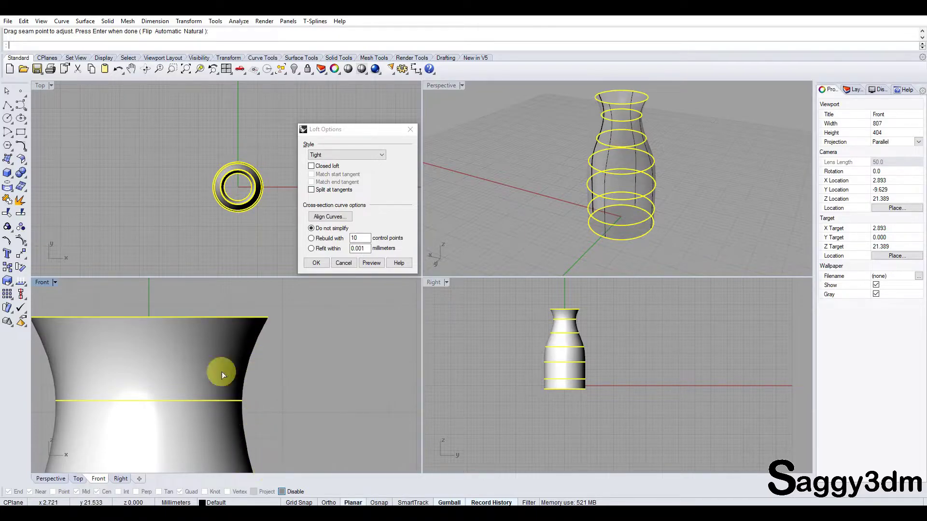
scroll(254, 393, down, 2)
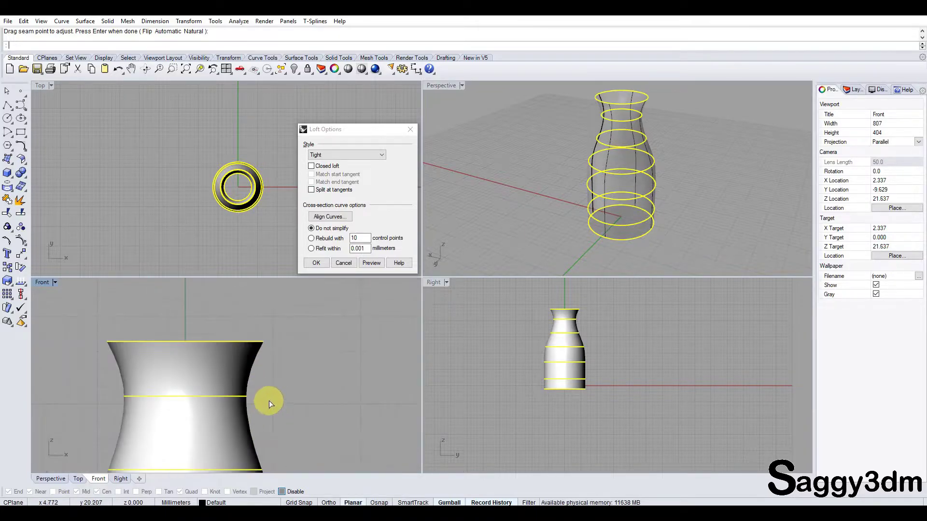
mouse_move(269, 401)
right_down()
mouse_move(263, 367)
mouse_move(283, 369)
right_up()
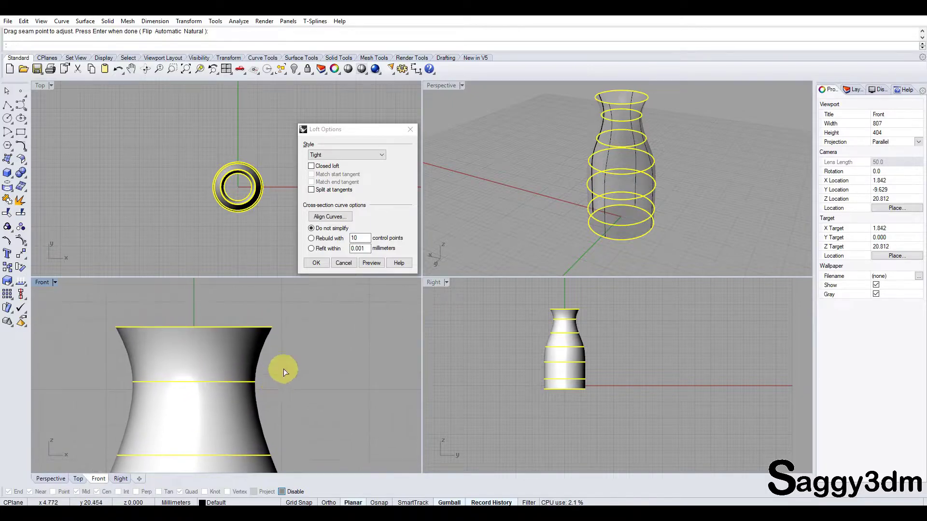
click(334, 155)
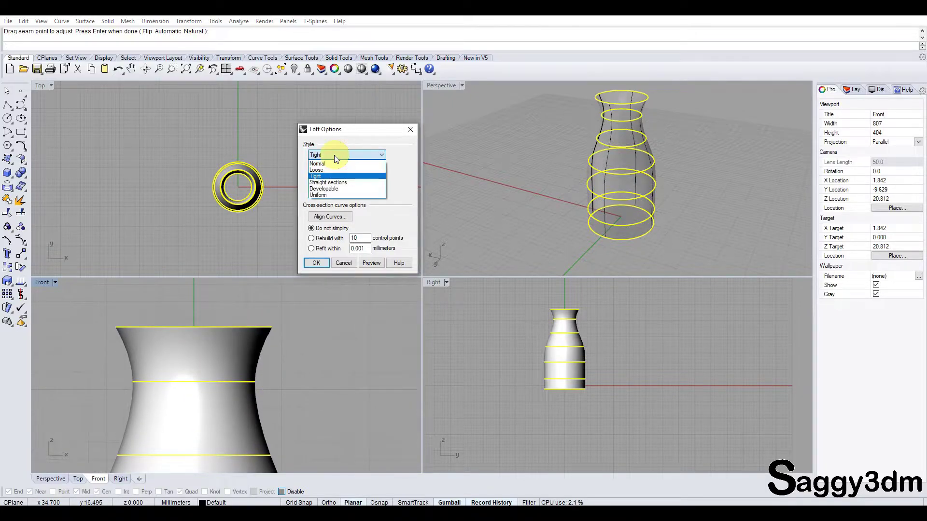
Preview the Straight sections loft style and inspect the faceted bands in Front and Perspective
click(336, 183)
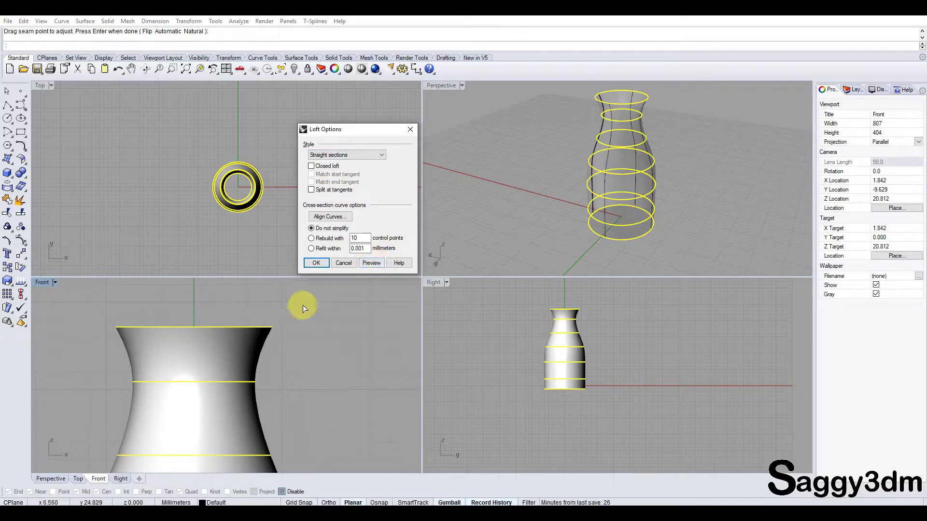
click(375, 261)
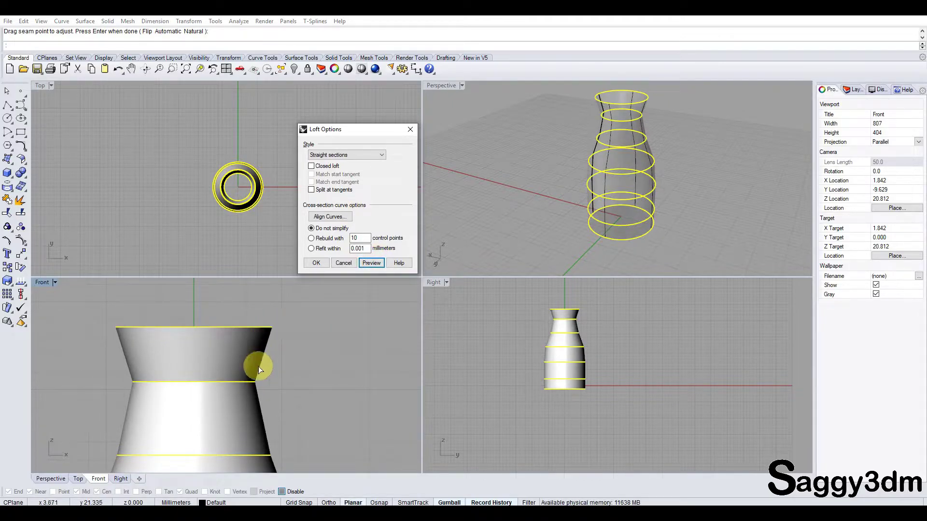
right_drag(266, 436, 268, 352)
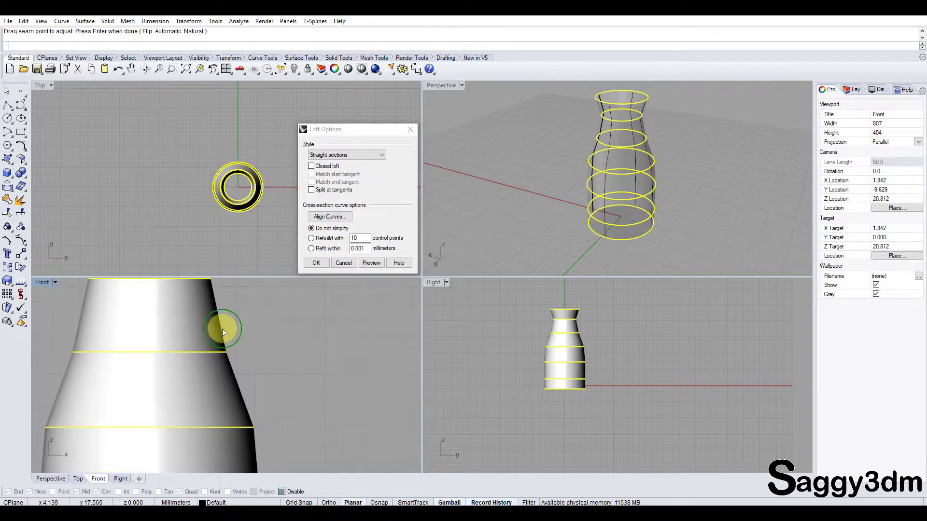
mouse_move(639, 182)
right_down()
mouse_move(614, 141)
mouse_move(566, 191)
right_up()
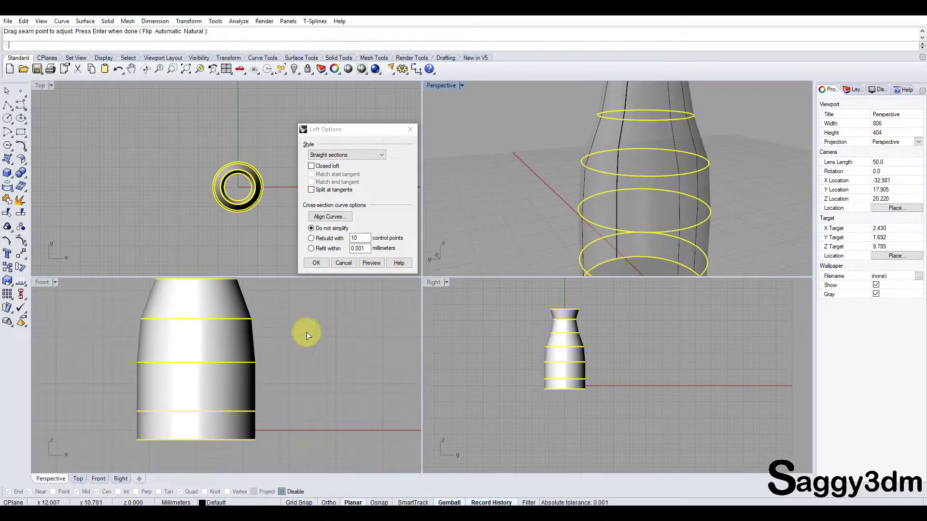
right_drag(274, 355, 286, 406)
click(351, 154)
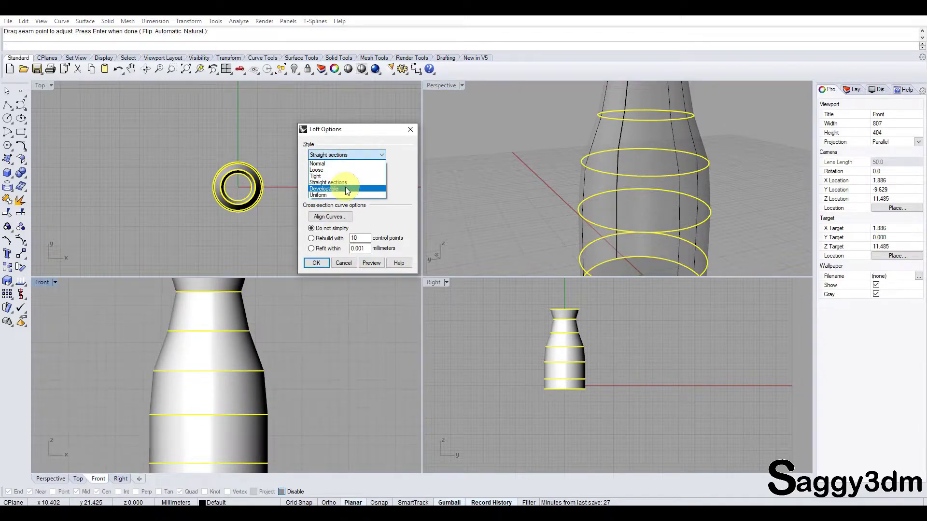
Preview the Developable loft style and orbit around the twisted faceted strips in Perspective
click(346, 188)
click(374, 264)
mouse_move(662, 166)
right_down()
mouse_move(600, 182)
mouse_move(652, 177)
mouse_move(673, 197)
right_up()
scroll(652, 183, down, 3)
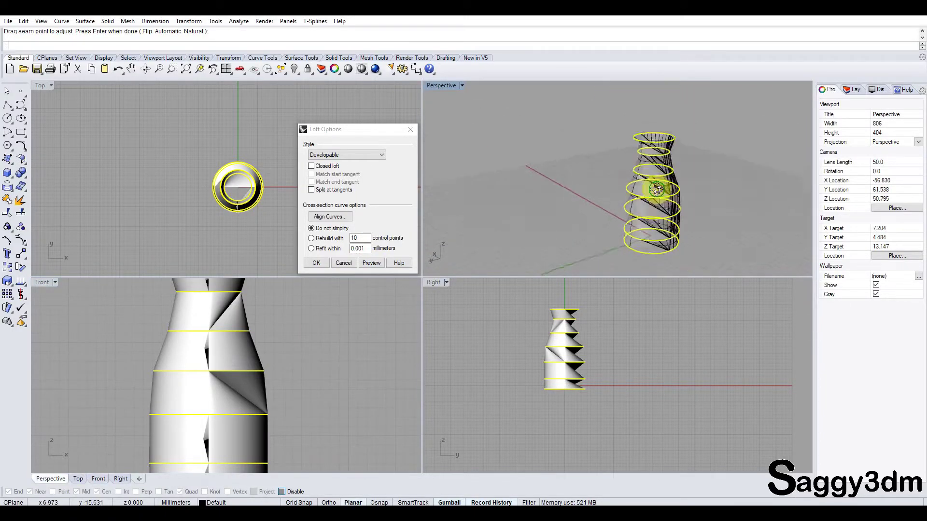
scroll(620, 160, up, 3)
mouse_move(621, 160)
right_down()
mouse_move(670, 182)
mouse_move(654, 155)
mouse_move(783, 170)
mouse_move(777, 215)
mouse_move(745, 182)
mouse_move(653, 171)
right_up()
scroll(702, 177, up, 2)
mouse_move(695, 194)
right_down()
mouse_move(662, 141)
mouse_move(555, 157)
mouse_move(689, 166)
mouse_move(643, 232)
mouse_move(705, 97)
mouse_move(684, 265)
mouse_move(653, 190)
mouse_move(684, 157)
mouse_move(689, 201)
mouse_move(649, 180)
mouse_move(645, 155)
mouse_move(654, 136)
mouse_move(717, 161)
mouse_move(710, 217)
mouse_move(687, 202)
mouse_move(737, 227)
mouse_move(658, 227)
mouse_move(689, 180)
mouse_move(523, 193)
mouse_move(544, 170)
mouse_move(749, 166)
mouse_move(755, 201)
mouse_move(705, 212)
right_up()
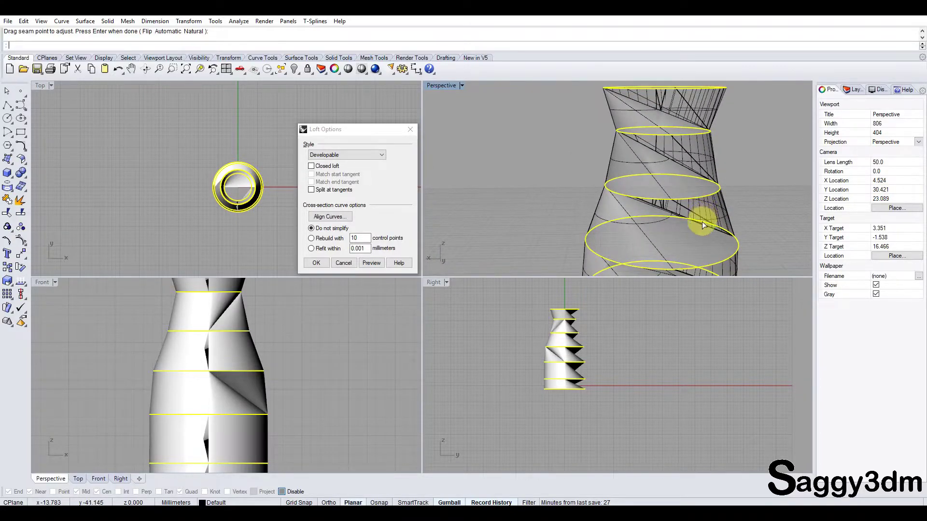
Switch the loft to Uniform style and orbit the smooth vase preview, including from above
click(361, 155)
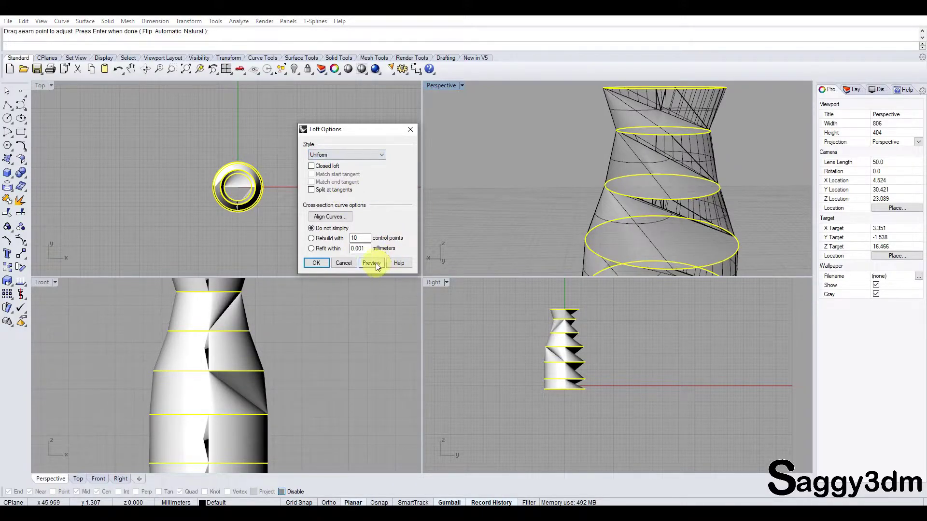
click(372, 263)
right_drag(605, 101, 609, 163)
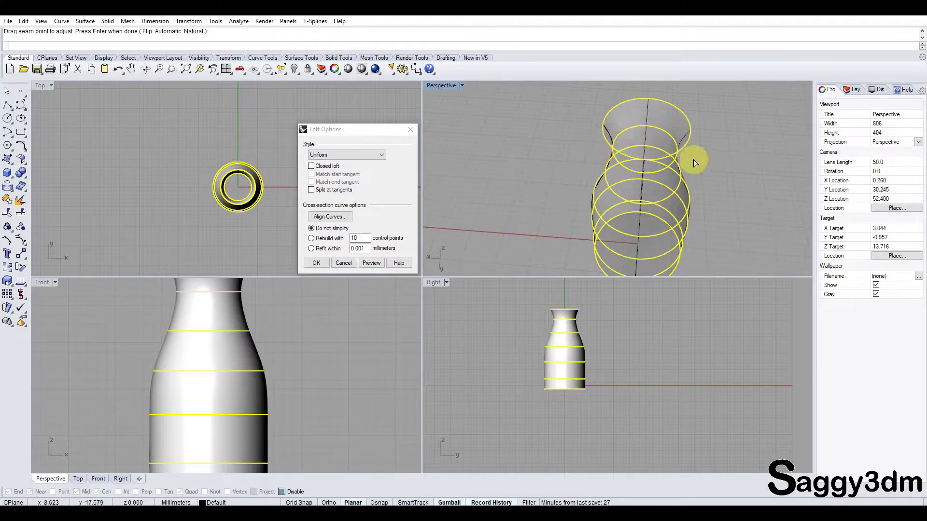
mouse_move(657, 203)
right_down()
mouse_move(641, 155)
mouse_move(635, 230)
right_up()
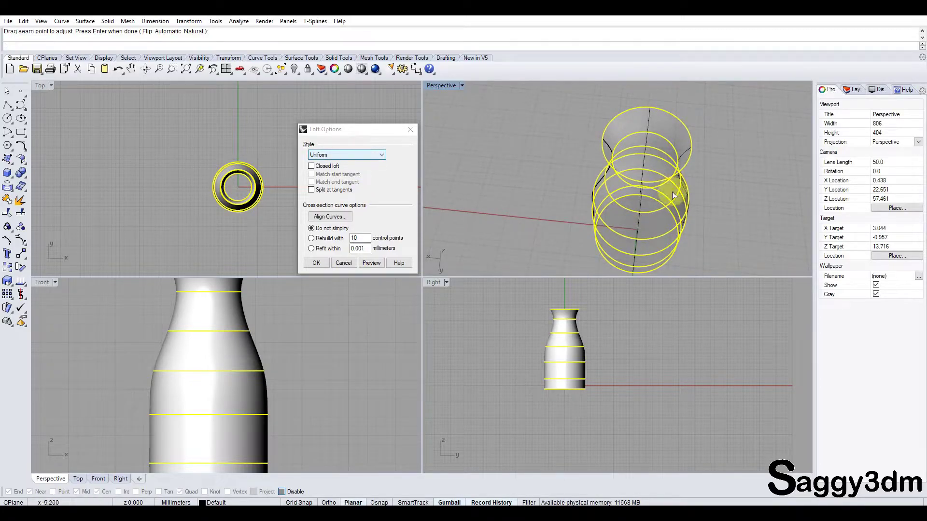
mouse_move(593, 216)
right_down()
mouse_move(615, 155)
mouse_move(616, 184)
mouse_move(596, 187)
mouse_move(642, 186)
right_up()
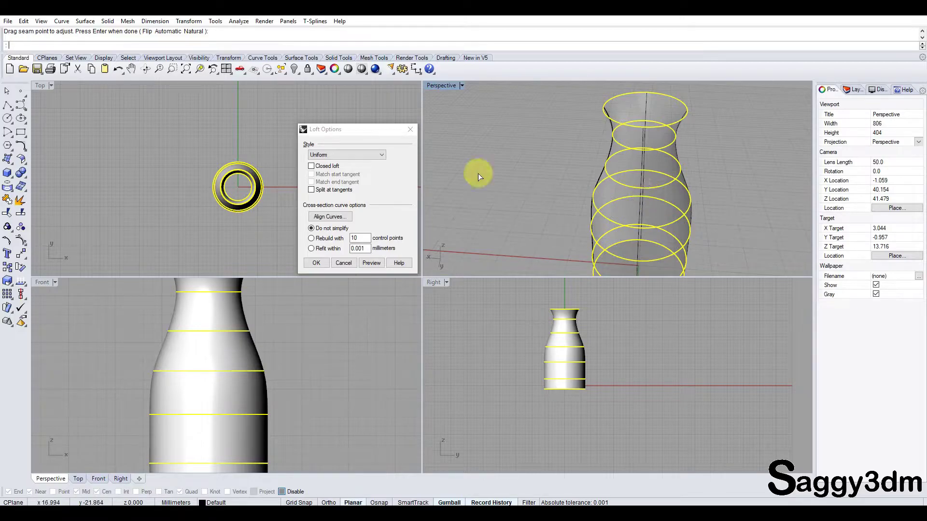
Return the loft style to Normal, preview it, and accept to create the vase surface
click(376, 265)
click(333, 155)
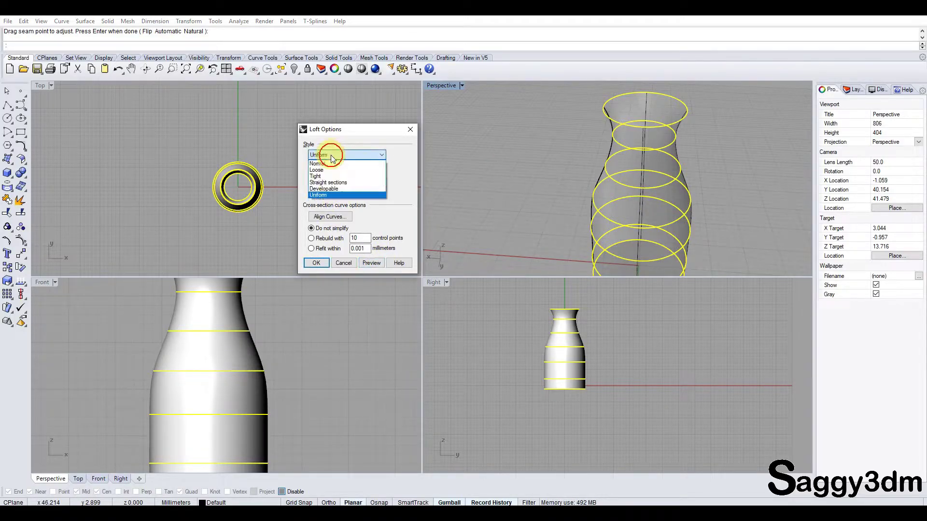
click(371, 265)
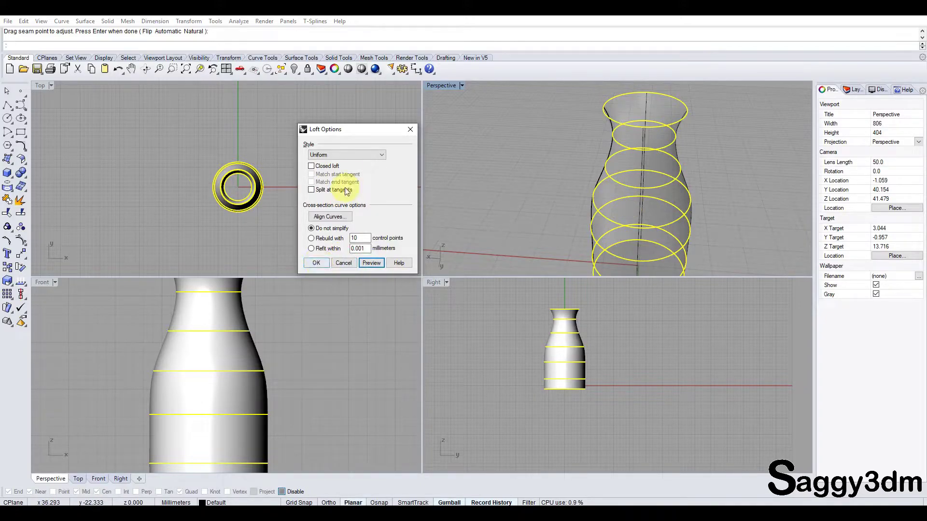
click(342, 154)
click(338, 162)
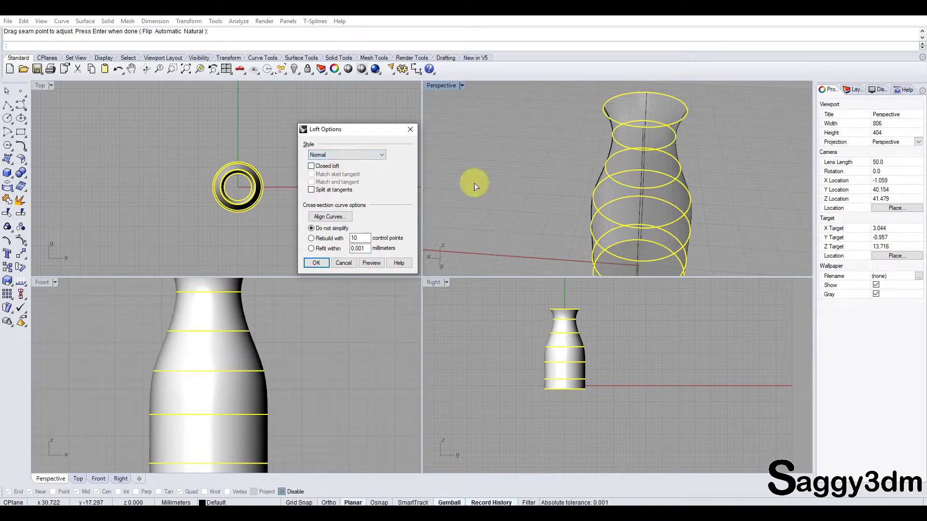
click(379, 265)
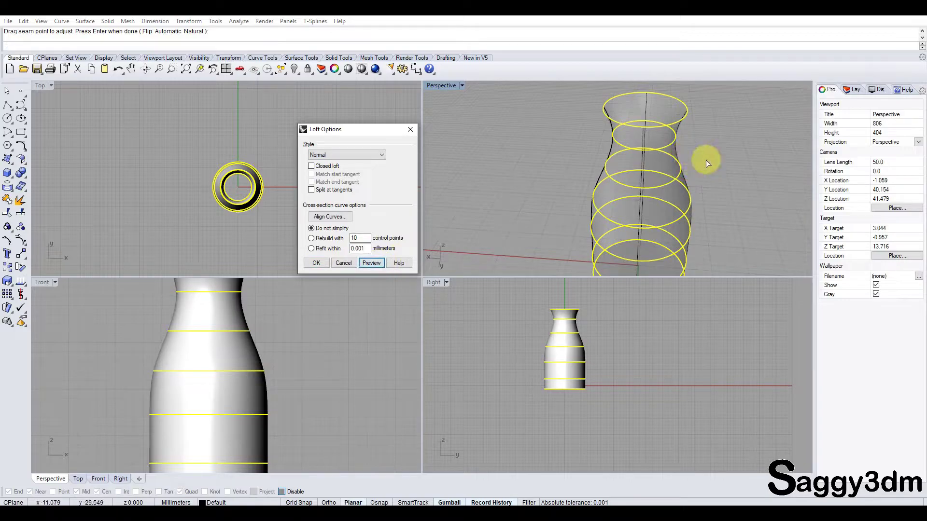
click(314, 263)
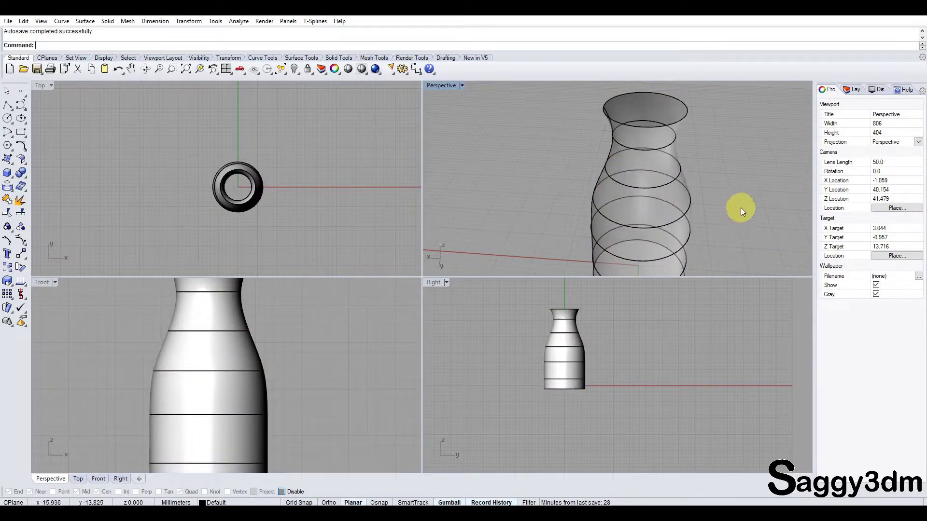
Orbit the Perspective view and select the lofted vase surface
scroll(231, 356, down, 5)
right_drag(531, 217, 483, 268)
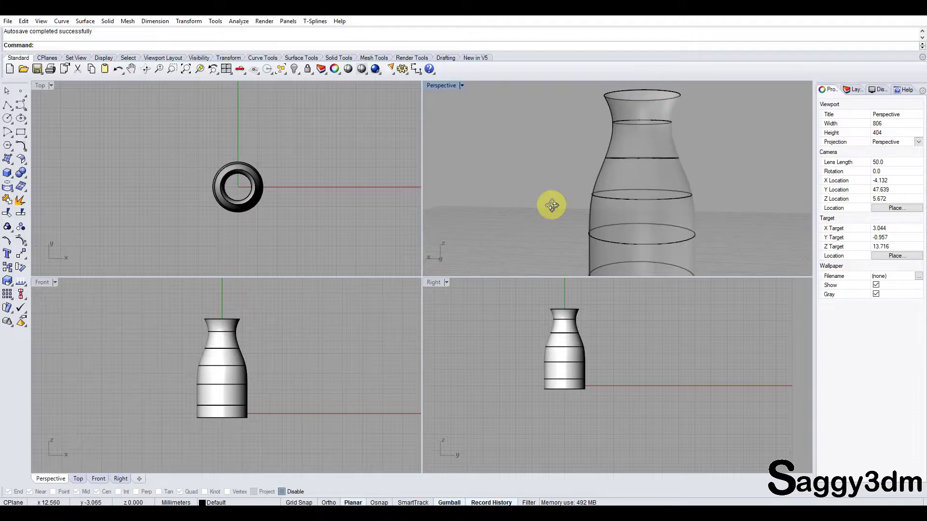
scroll(247, 347, down, 3)
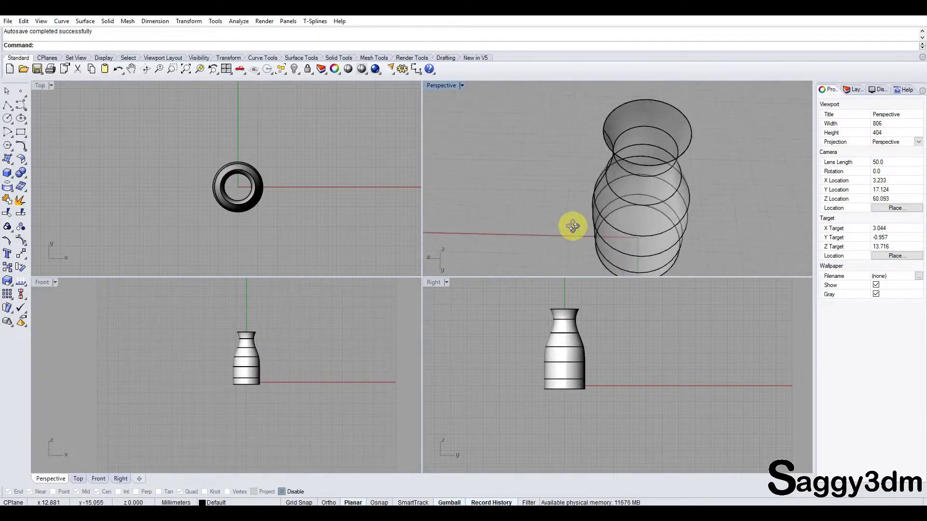
right_drag(575, 223, 648, 168)
click(623, 181)
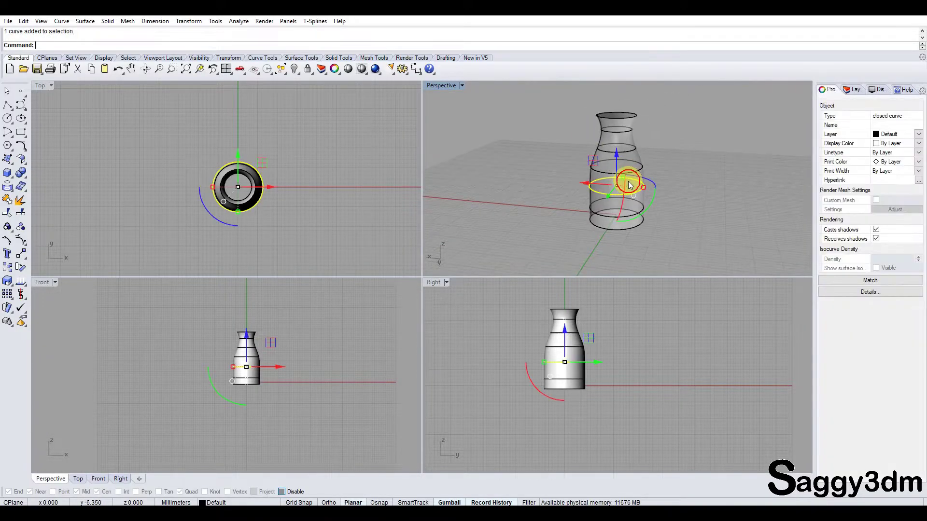
scroll(630, 129, up, 2)
click(630, 129)
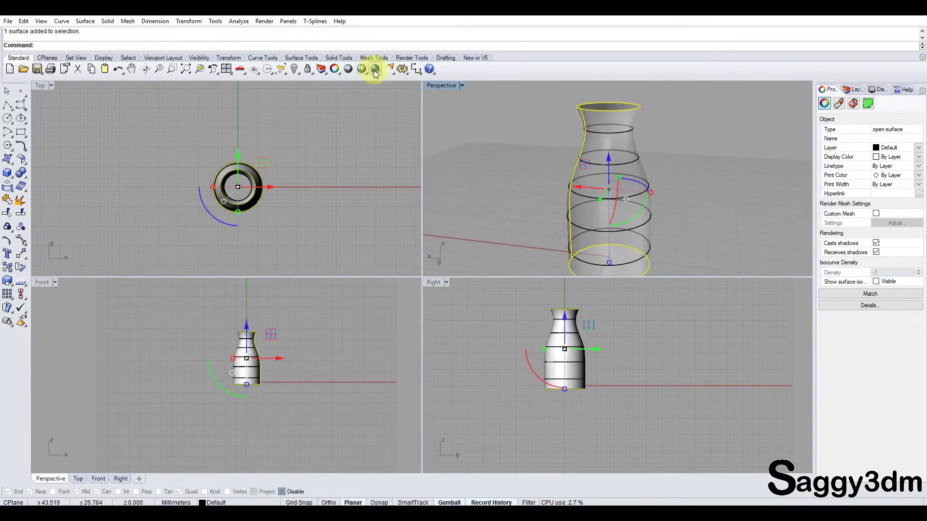
Try the Change Object Layer tool and the Default layer colour, cancelling both
click(326, 75)
click(335, 87)
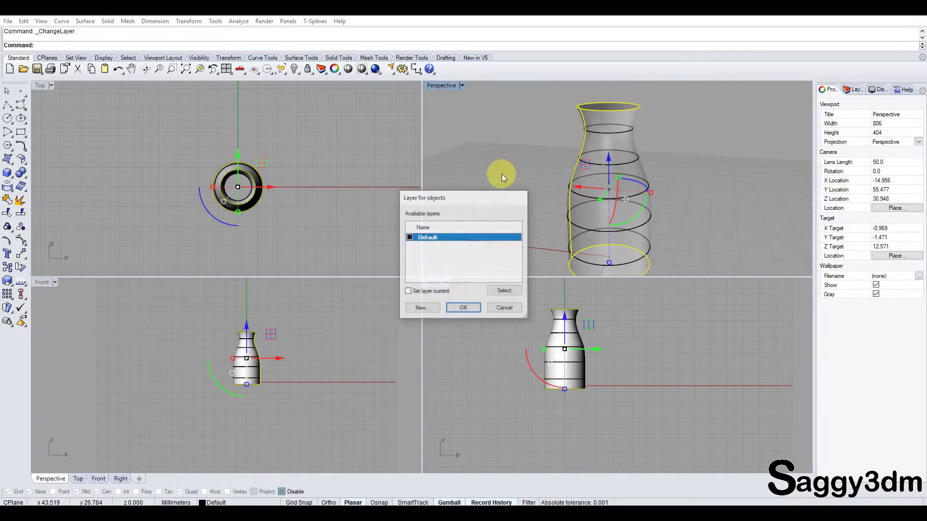
click(505, 305)
click(853, 90)
click(883, 121)
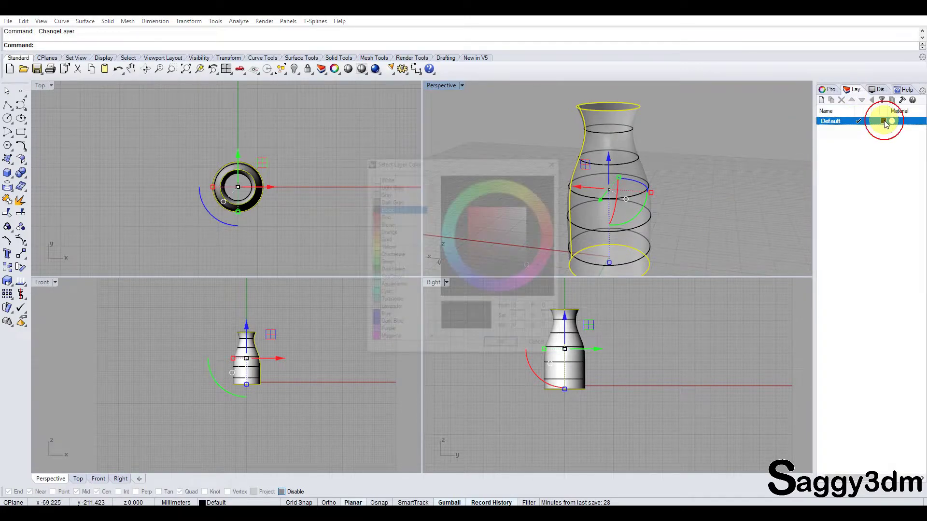
click(538, 345)
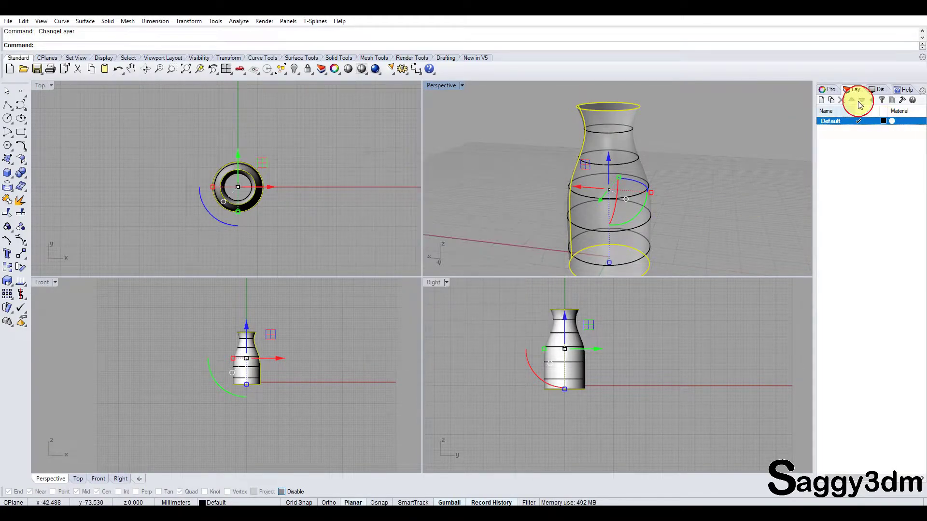
Add an orange Layer 01 and move the vase onto it
click(821, 100)
click(883, 129)
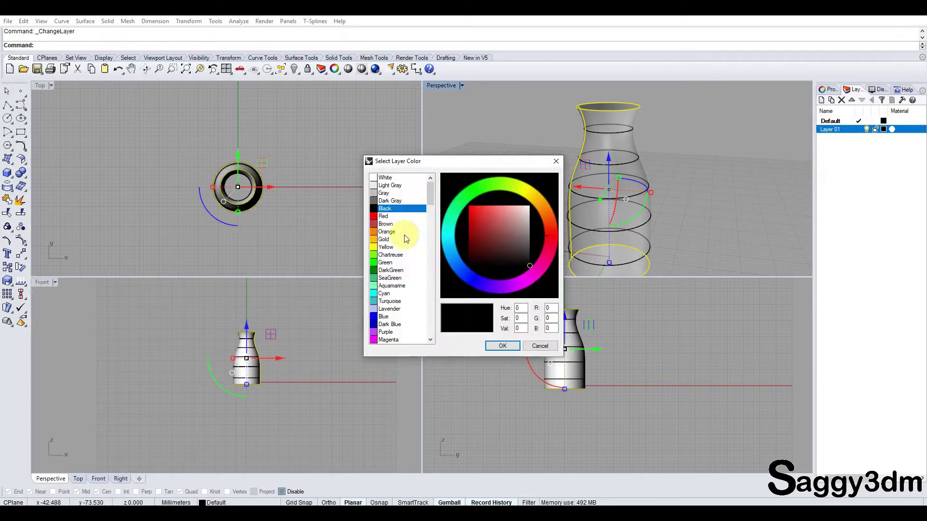
double_click(394, 234)
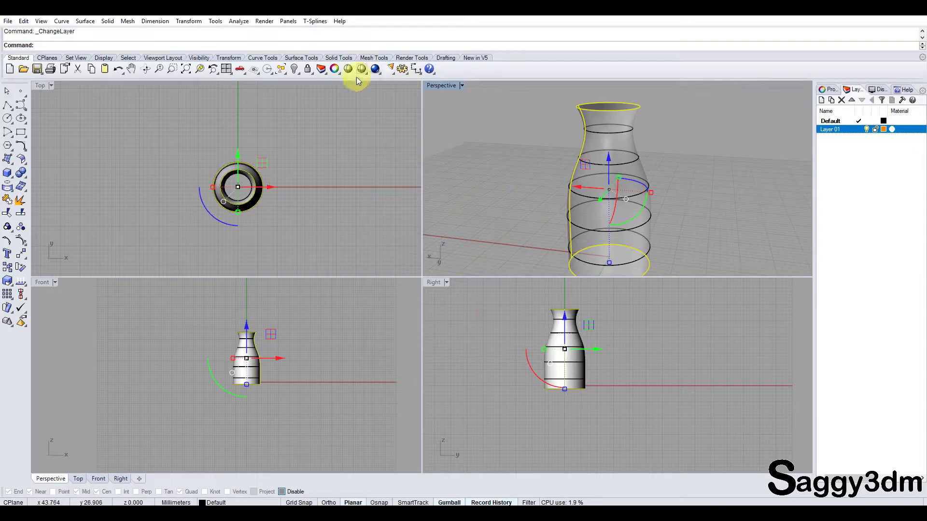
click(322, 71)
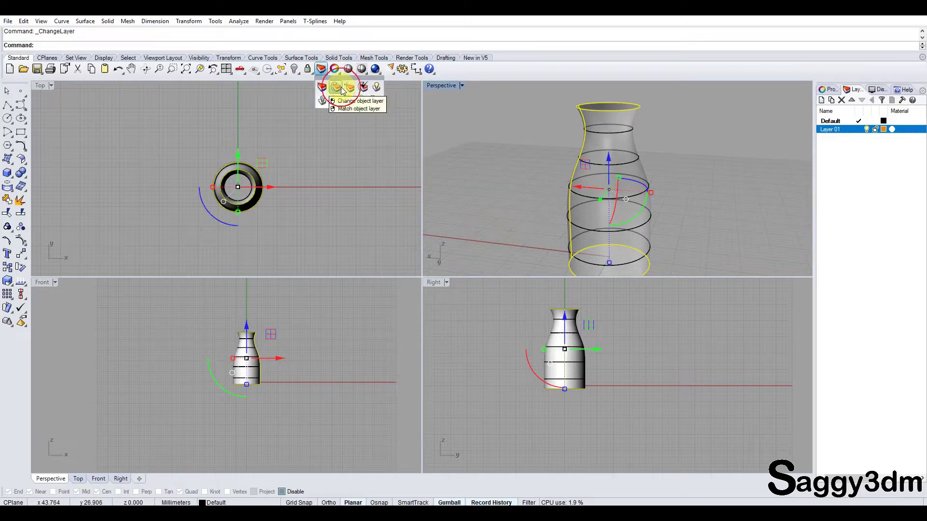
click(423, 246)
click(463, 308)
Select the orange vase in the Front view while reframing the Front and Perspective views
mouse_move(532, 199)
right_down()
mouse_move(558, 266)
mouse_move(554, 107)
mouse_move(552, 224)
mouse_move(542, 182)
mouse_move(584, 180)
right_up()
scroll(634, 209, down, 3)
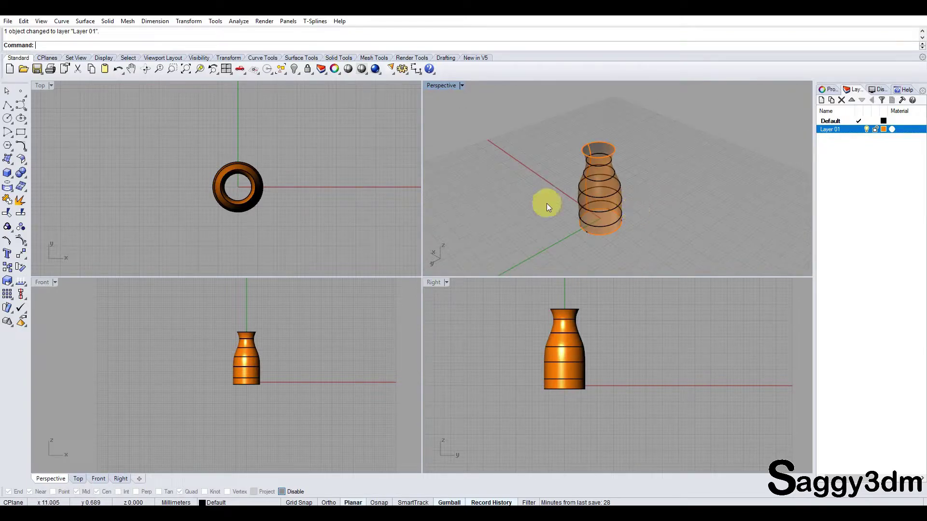
scroll(239, 347, up, 5)
click(238, 347)
scroll(338, 357, down, 4)
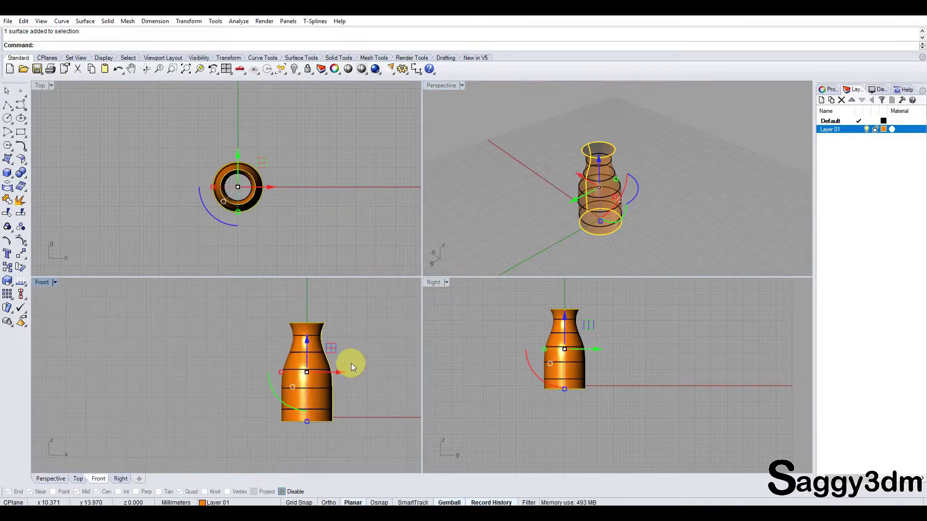
right_drag(351, 363, 309, 369)
scroll(267, 357, up, 5)
click(273, 348)
scroll(299, 345, down, 4)
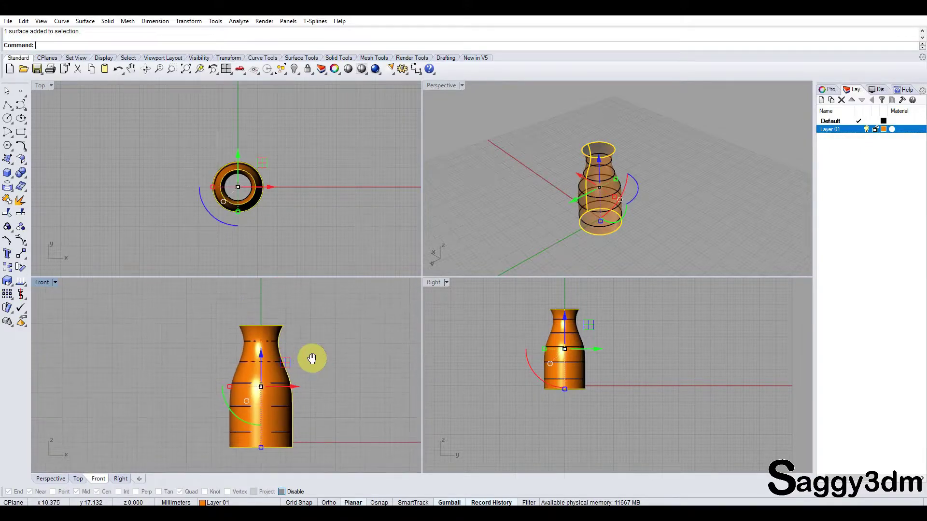
mouse_move(594, 145)
right_down()
mouse_move(603, 131)
mouse_move(615, 213)
mouse_move(602, 124)
mouse_move(588, 232)
mouse_move(598, 213)
right_up()
text(Cap)
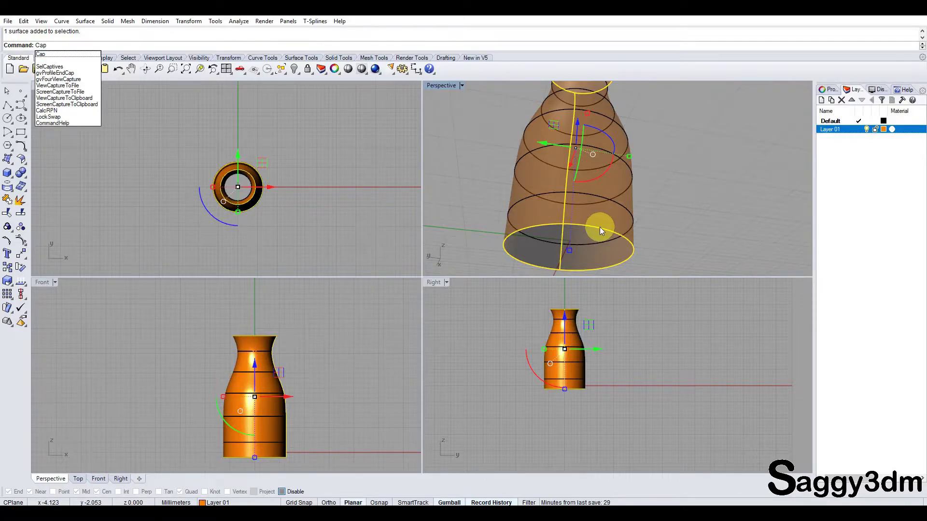
Run Cap on the vase, then orbit to check the flat top and bottom caps
key(Return)
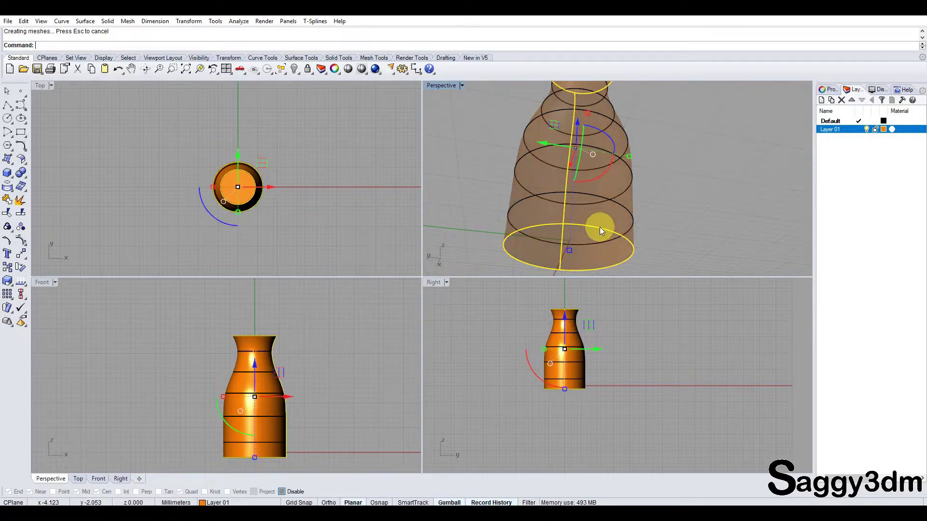
click(676, 195)
mouse_move(624, 254)
right_down()
mouse_move(617, 151)
mouse_move(611, 222)
mouse_move(610, 79)
mouse_move(610, 263)
mouse_move(598, 210)
right_up()
scroll(598, 210, up, 3)
scroll(600, 241, up, 2)
scroll(589, 221, up, 2)
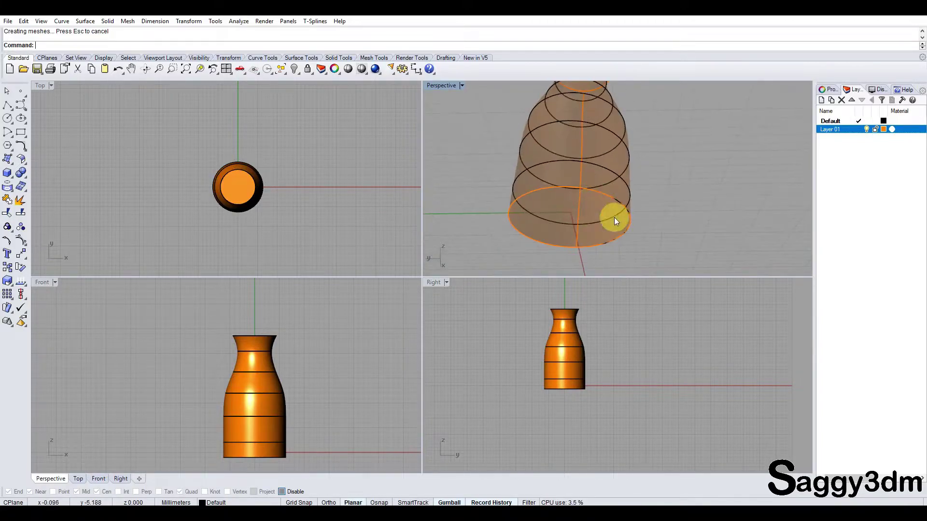
mouse_move(580, 213)
right_down()
mouse_move(587, 219)
mouse_move(600, 122)
mouse_move(587, 109)
right_up()
scroll(588, 112, down, 3)
right_drag(601, 145, 609, 127)
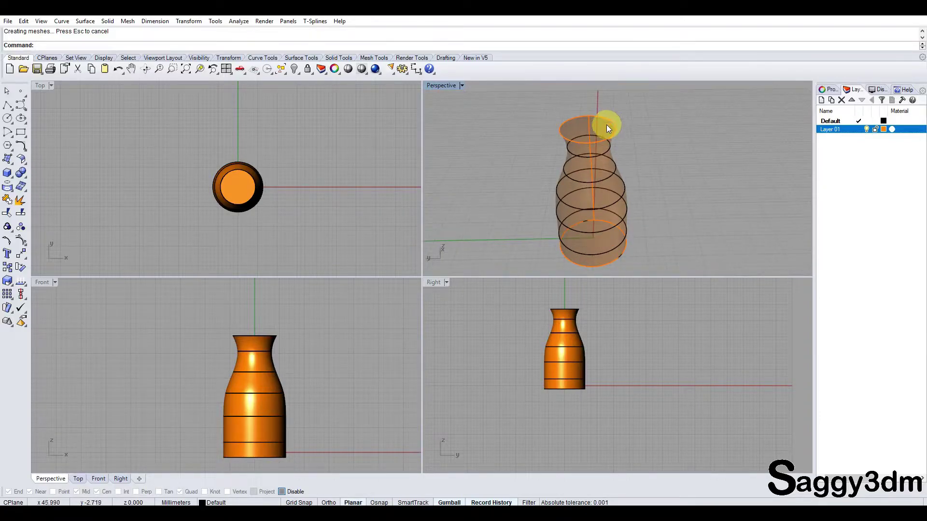
Extract the vase's top cap with ExtractSrf (Copy=No) and delete it
text(extractSrf)
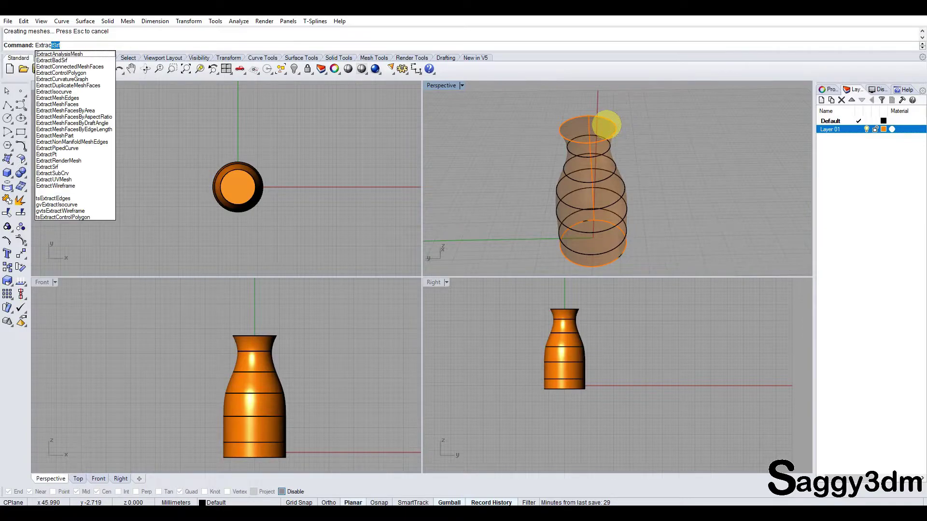
click(65, 47)
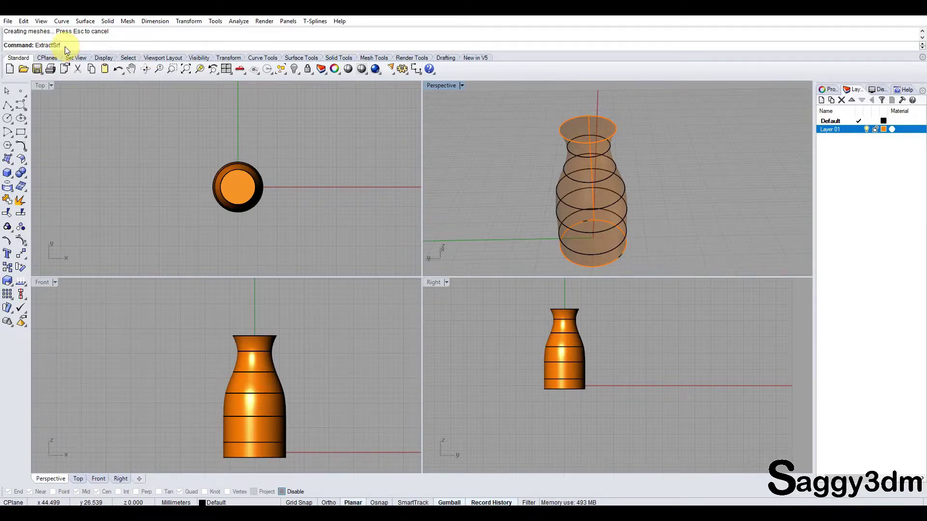
scroll(572, 130, up, 5)
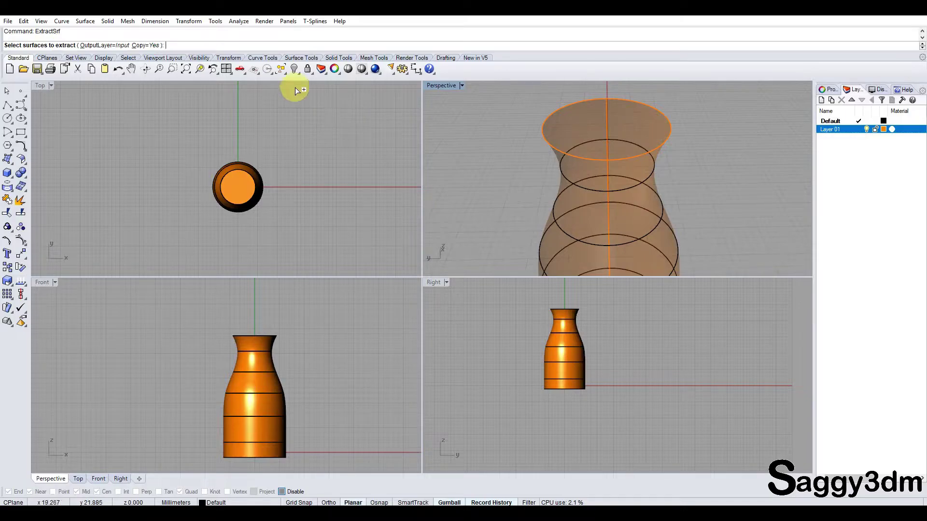
click(148, 45)
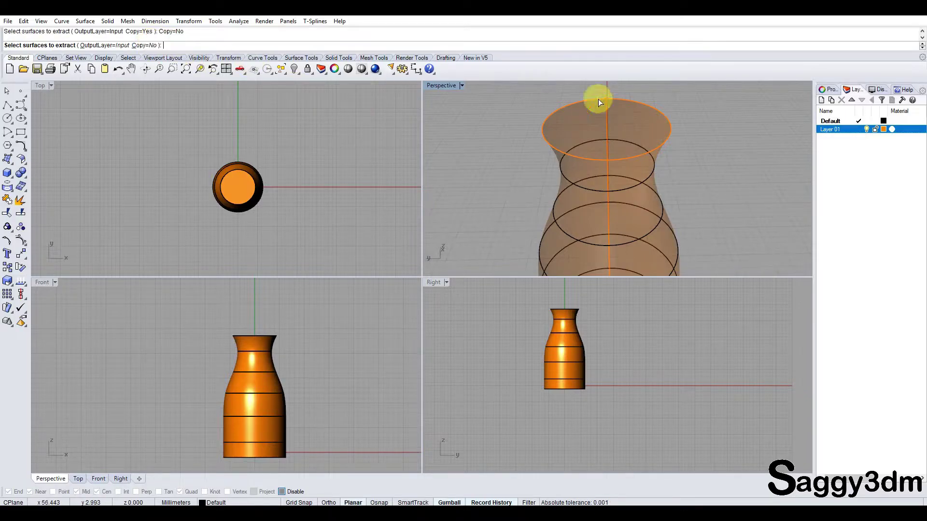
click(634, 120)
key(Return)
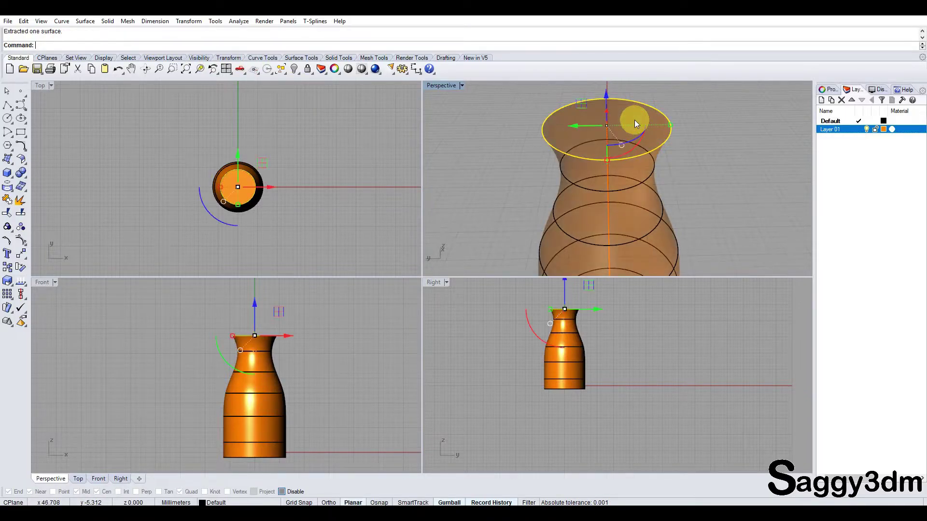
key(Delete)
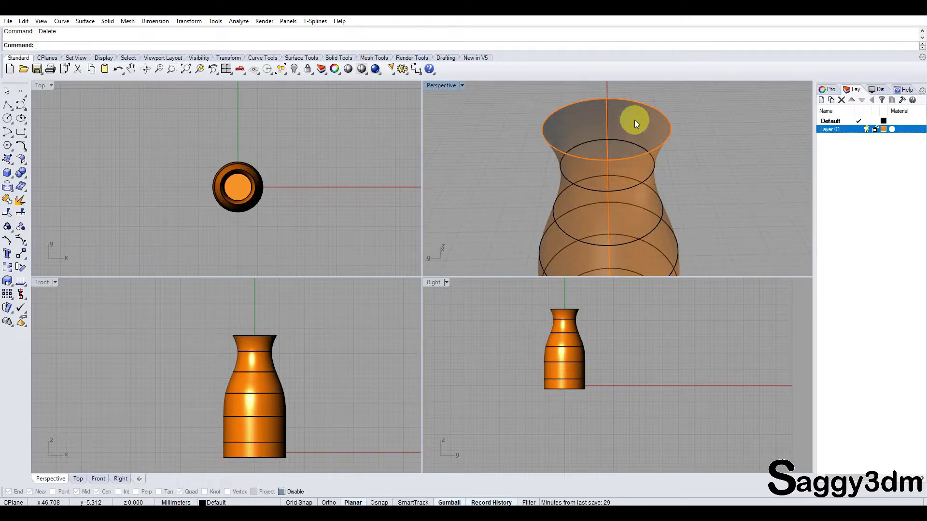
Set the Perspective view to Shaded, then select the vase and its curves
mouse_move(601, 144)
right_down()
mouse_move(613, 204)
mouse_move(582, 215)
right_up()
scroll(234, 182, up, 2)
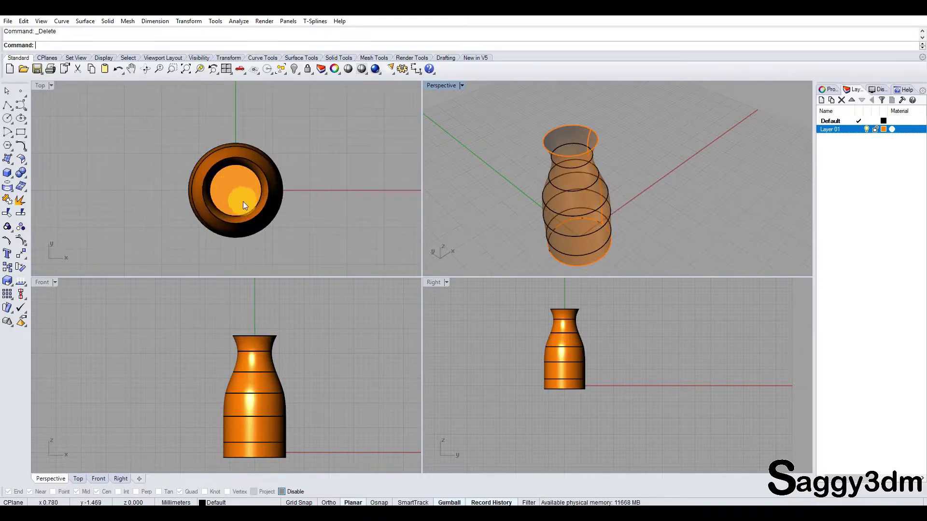
mouse_move(560, 227)
right_down()
mouse_move(549, 166)
mouse_move(502, 145)
right_up()
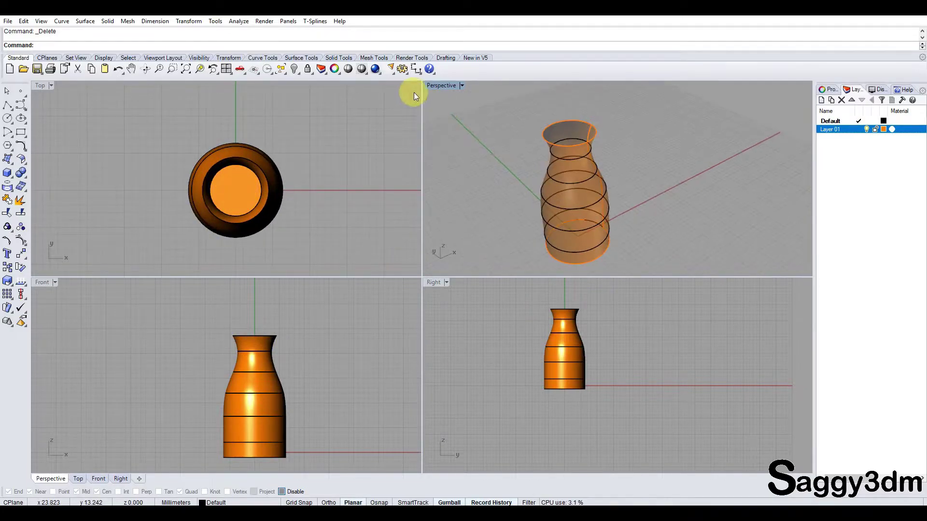
click(461, 86)
click(471, 120)
mouse_move(518, 132)
right_down()
mouse_move(591, 182)
mouse_move(590, 231)
mouse_move(563, 176)
mouse_move(542, 86)
mouse_move(587, 240)
mouse_move(616, 135)
mouse_move(606, 171)
right_up()
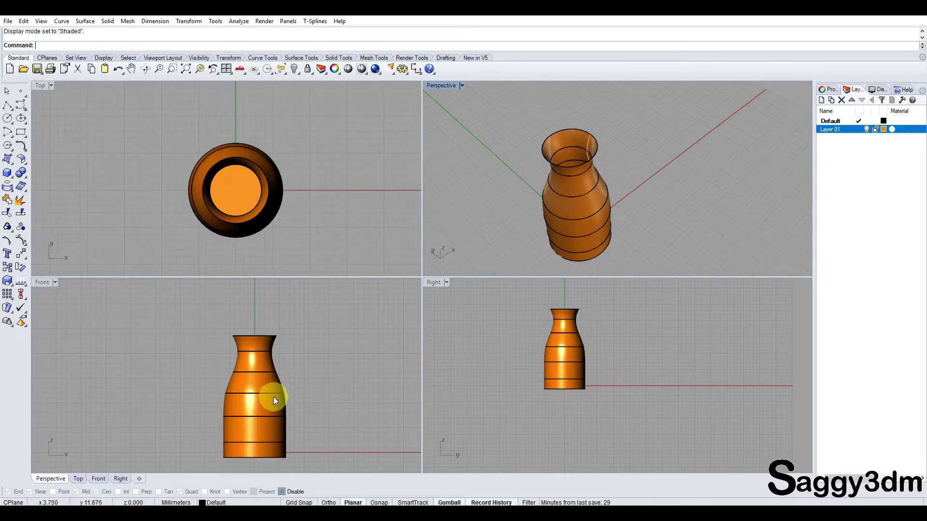
scroll(260, 360, down, 3)
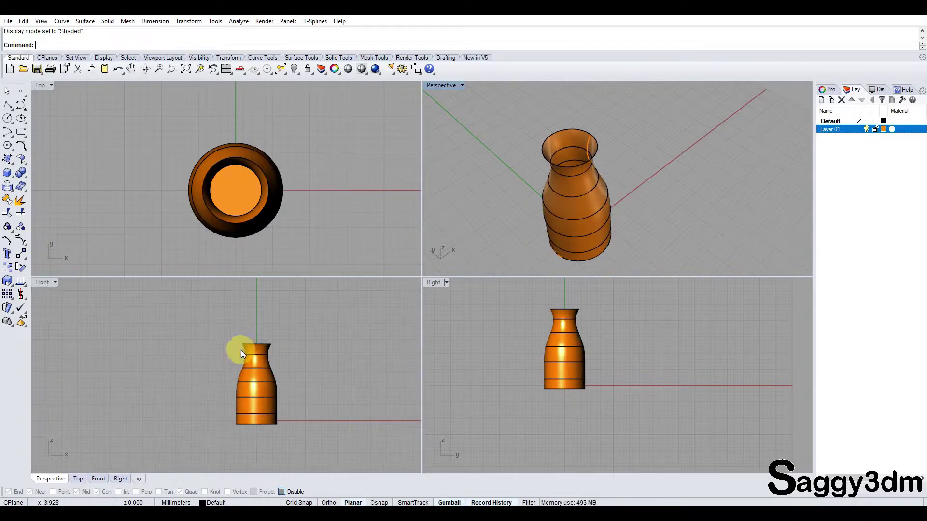
drag(216, 329, 316, 455)
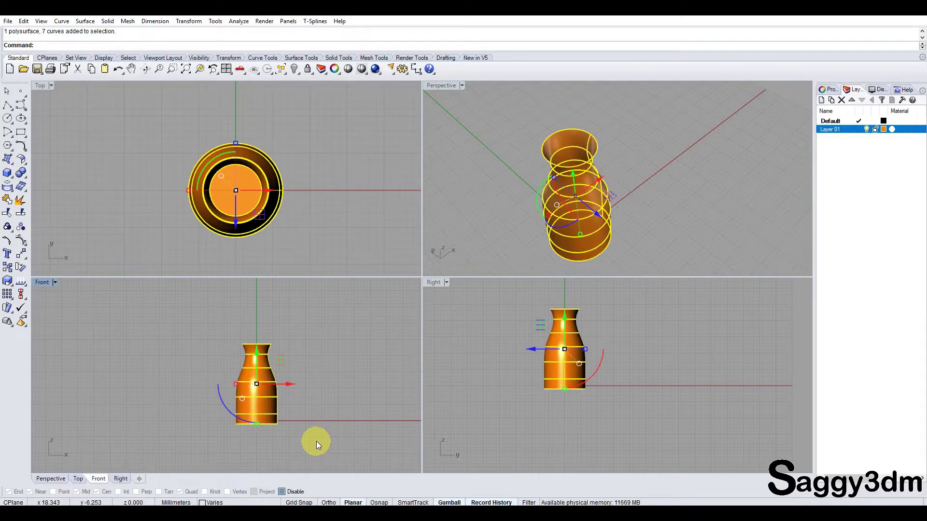
Delete the vase and draw two wavy interpolated curves in the Front view
key(Delete)
click(19, 105)
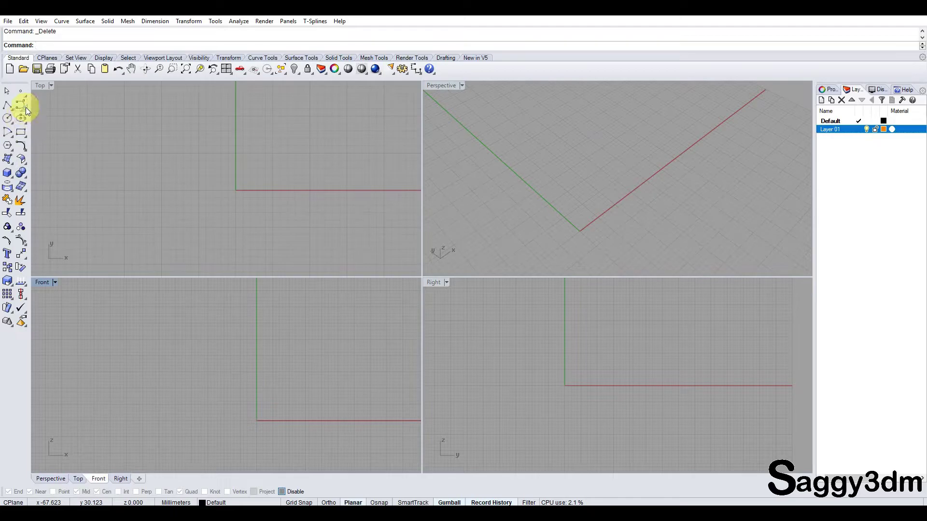
click(58, 108)
click(116, 413)
click(149, 371)
click(260, 398)
click(343, 379)
click(379, 400)
right_click(174, 412)
click(128, 421)
click(192, 367)
click(254, 390)
click(296, 409)
click(331, 409)
right_click(290, 409)
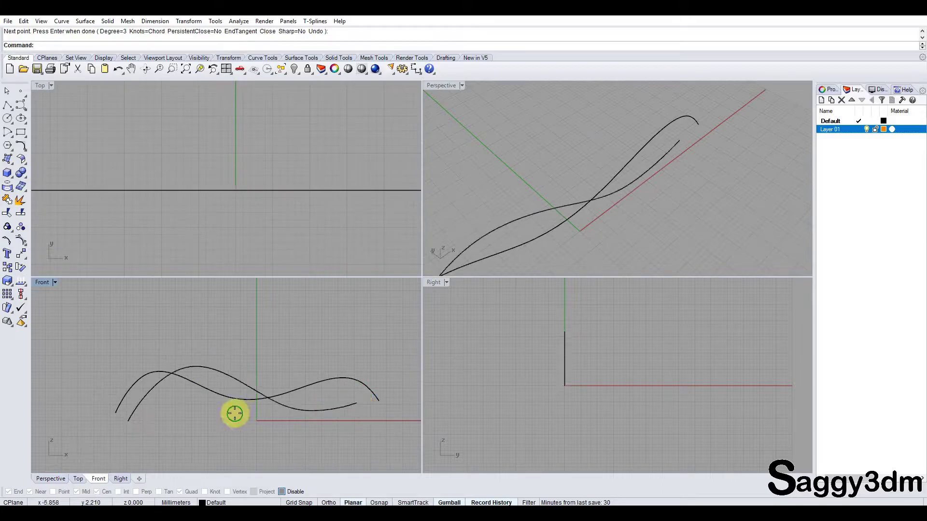
Draw the third and fourth wavy interpolated curves in the Front view
click(137, 418)
click(152, 353)
click(237, 338)
click(268, 365)
click(333, 423)
click(403, 371)
right_click(366, 378)
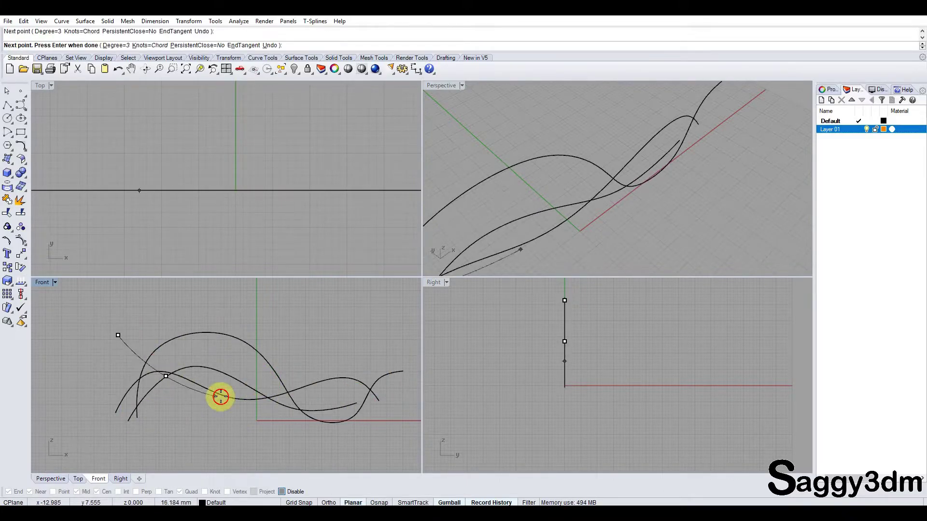
click(217, 397)
click(295, 372)
click(359, 354)
right_click(387, 383)
Move two of the curves apart along Y with the gumball
mouse_move(556, 202)
right_down()
mouse_move(634, 227)
mouse_move(463, 169)
mouse_move(507, 155)
right_up()
click(613, 164)
drag(642, 176, 719, 165)
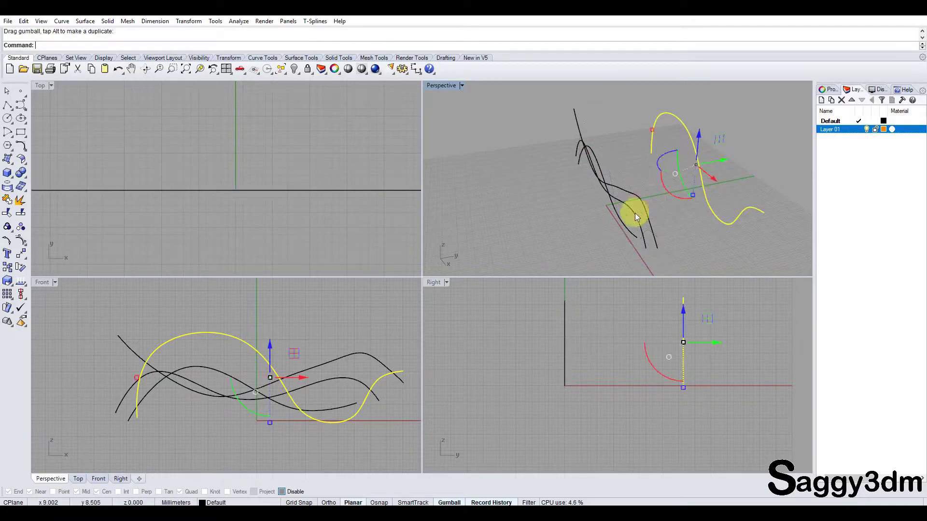
click(649, 192)
mouse_move(636, 168)
mouse_down()
mouse_move(672, 173)
mouse_move(645, 175)
mouse_up()
Rotate one curve 90 degrees about X, shift it along Y, and select all four curves
click(657, 193)
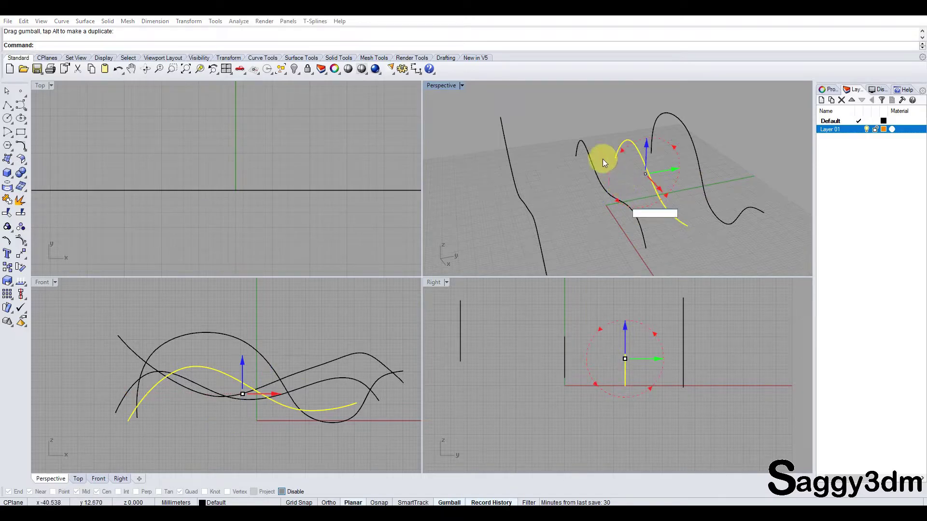
text(90)
key(Return)
drag(631, 176, 612, 184)
mouse_move(613, 183)
right_down()
mouse_move(616, 192)
mouse_move(621, 151)
right_up()
key(Escape)
right_drag(532, 149, 616, 186)
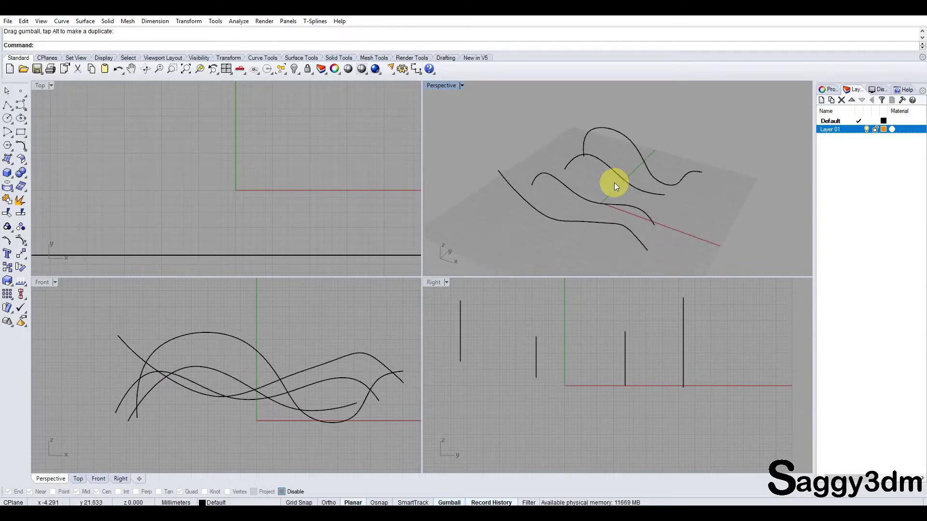
drag(486, 123, 713, 267)
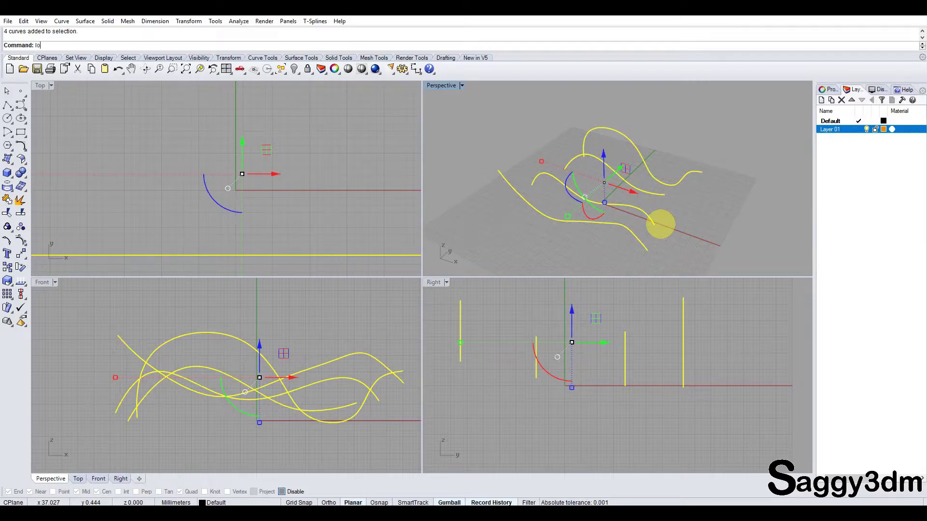
Loft a surface through the four wavy curves and orbit to inspect it
text(ft)
key(Return)
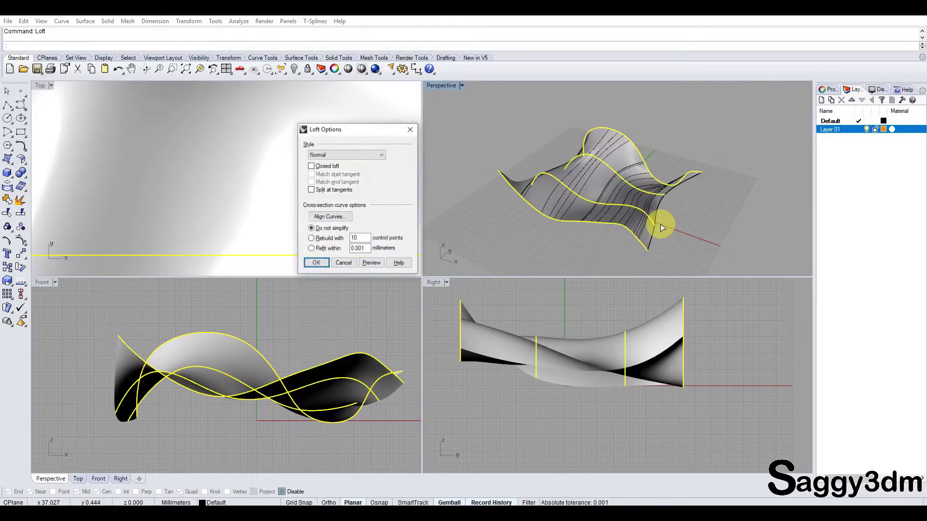
scroll(176, 167, down, 5)
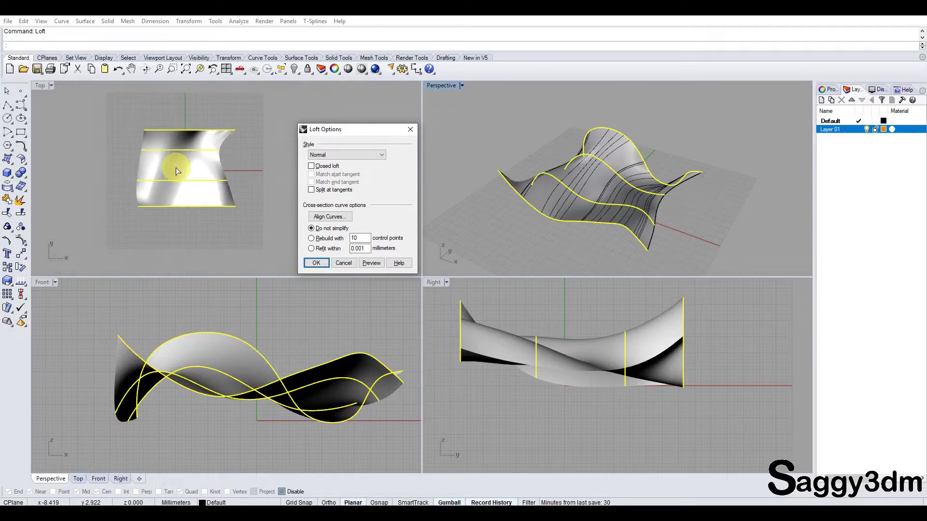
mouse_move(580, 163)
right_down()
mouse_move(704, 135)
mouse_move(513, 135)
mouse_move(444, 151)
mouse_move(749, 143)
mouse_move(726, 127)
mouse_move(792, 118)
mouse_move(523, 128)
mouse_move(531, 181)
right_up()
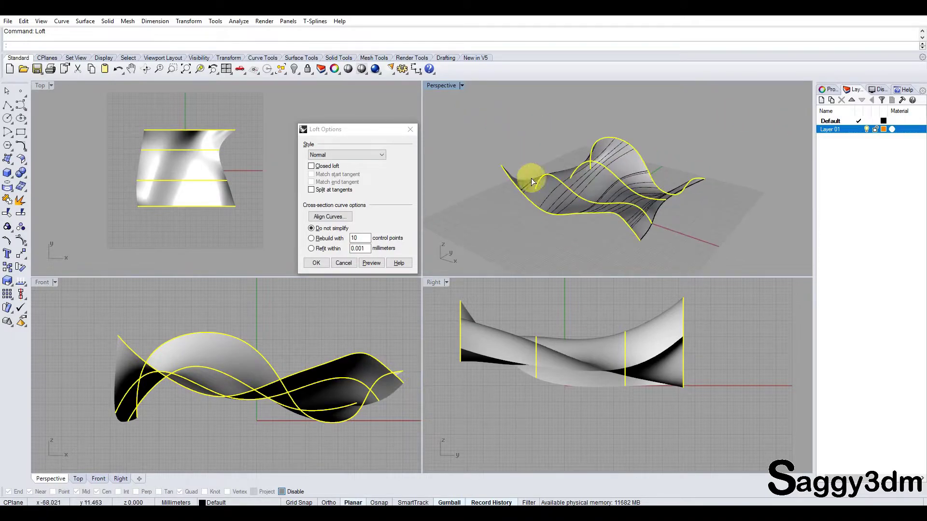
mouse_move(603, 170)
right_down()
mouse_move(575, 206)
mouse_move(561, 195)
right_up()
Preview the loft with the Straight sections style
click(359, 155)
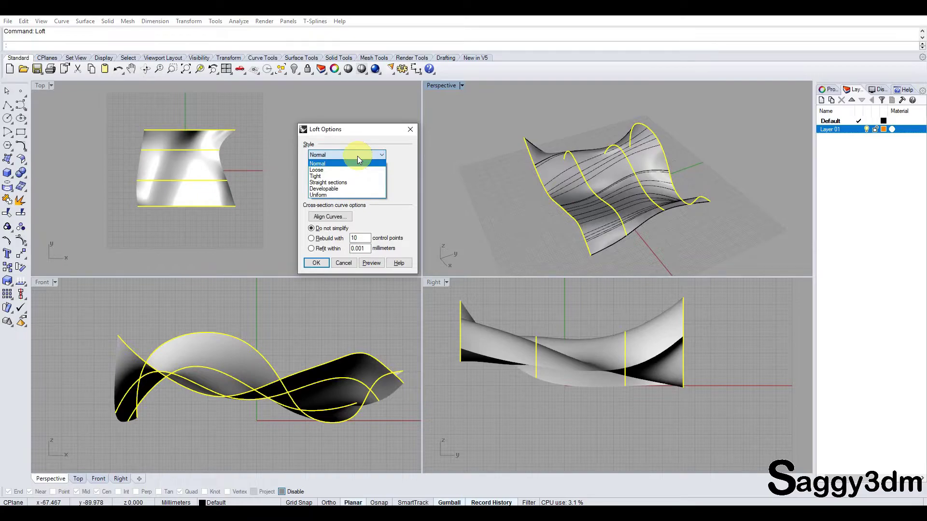
click(357, 182)
click(370, 262)
mouse_move(627, 169)
right_down()
mouse_move(575, 149)
mouse_move(621, 155)
mouse_move(432, 183)
right_up()
Preview the Normal style again and maximize the Perspective viewport to view the surface
click(367, 155)
click(343, 163)
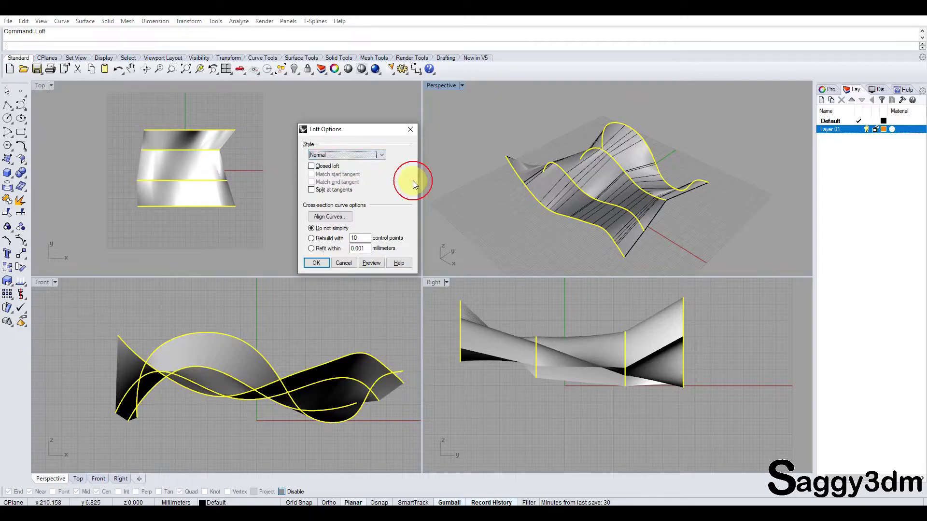
click(380, 264)
mouse_move(584, 210)
right_down()
mouse_move(669, 170)
mouse_move(468, 135)
right_up()
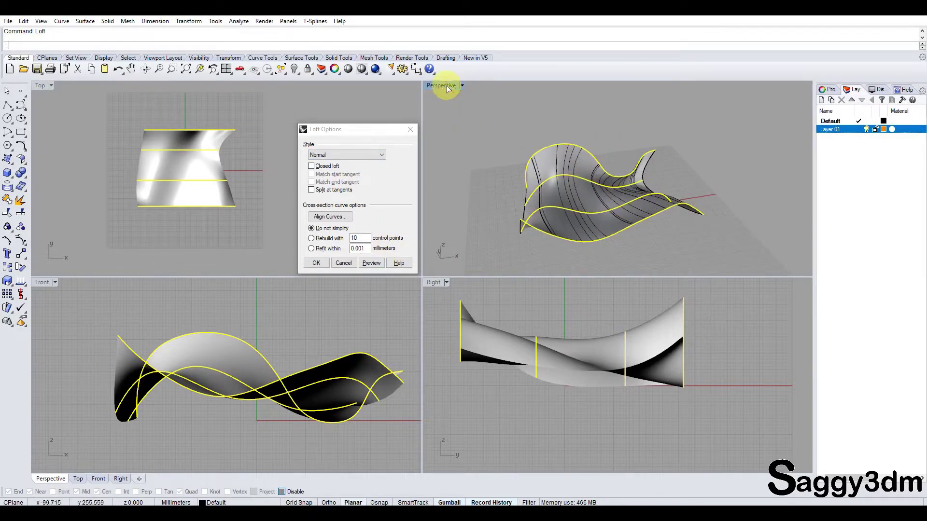
double_click(441, 85)
mouse_move(546, 100)
right_down()
mouse_move(603, 207)
mouse_move(453, 259)
mouse_move(585, 254)
mouse_move(559, 300)
mouse_move(413, 269)
mouse_move(444, 276)
right_up()
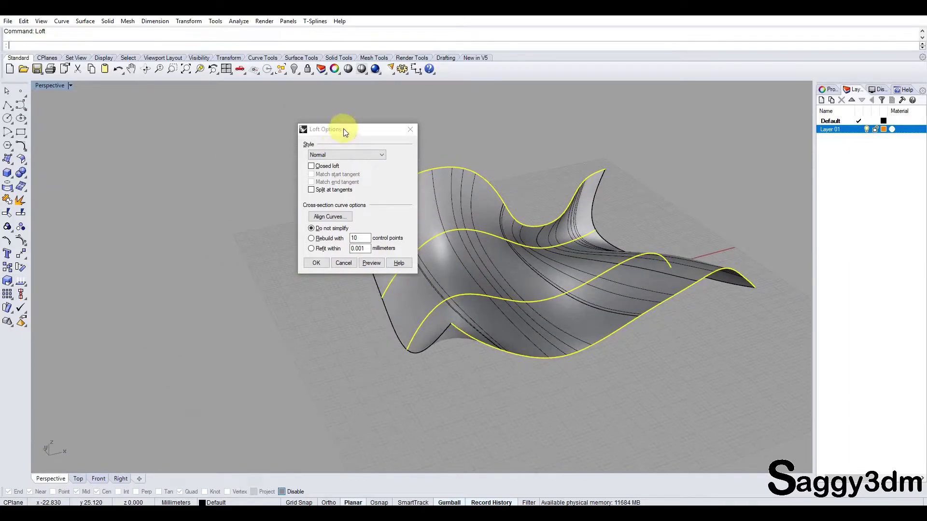
Move the Loft Options dialog aside and preview the loft rebuilt with control points
drag(345, 132, 207, 162)
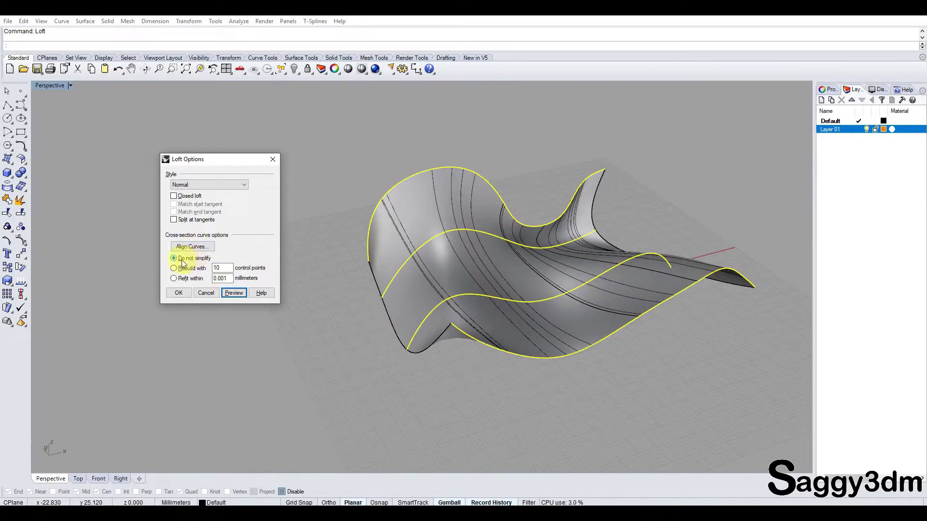
mouse_move(444, 252)
right_down()
mouse_move(569, 262)
mouse_move(523, 265)
mouse_move(523, 295)
right_up()
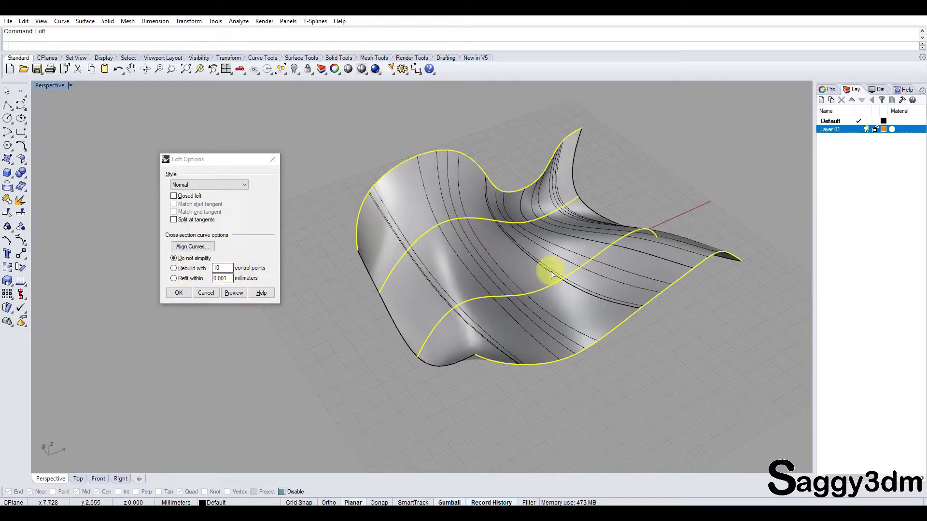
click(192, 268)
click(237, 295)
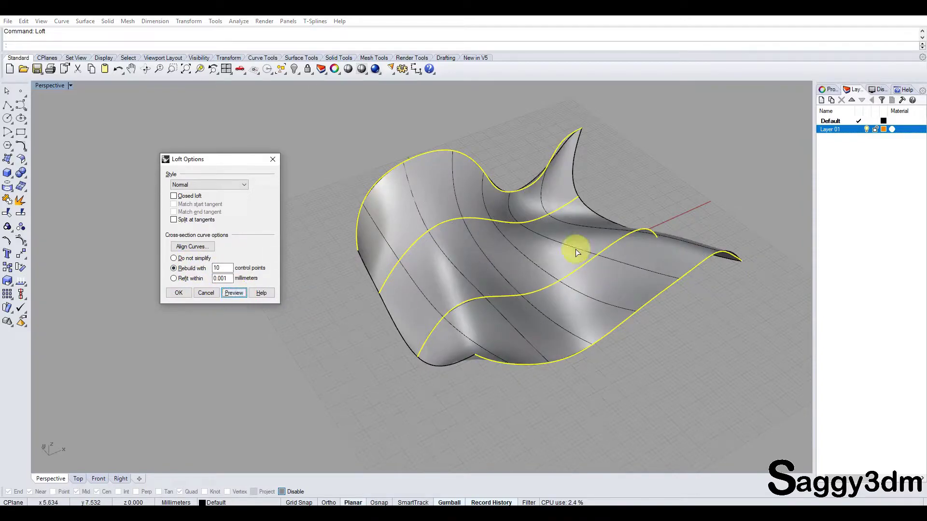
right_drag(573, 248, 528, 239)
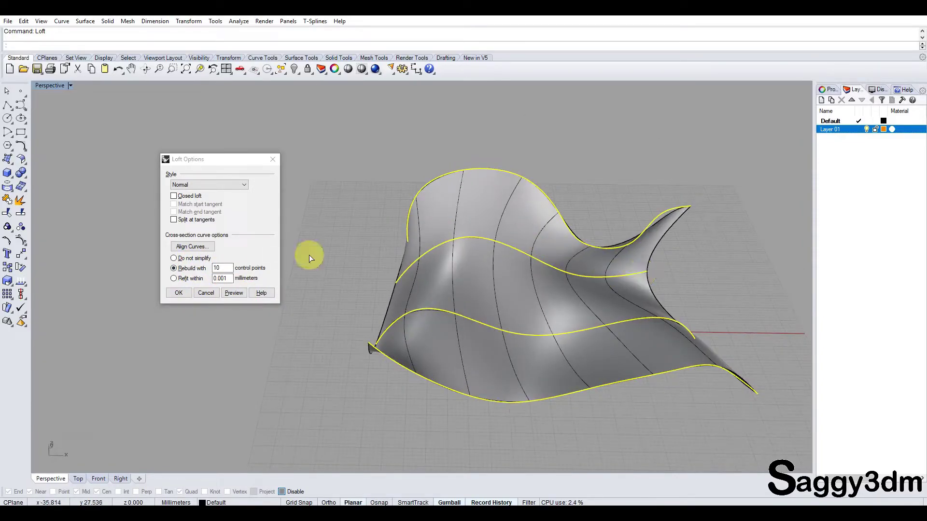
Compare the Do not simplify preview, then return to Rebuild with 10 control points
click(175, 258)
click(246, 294)
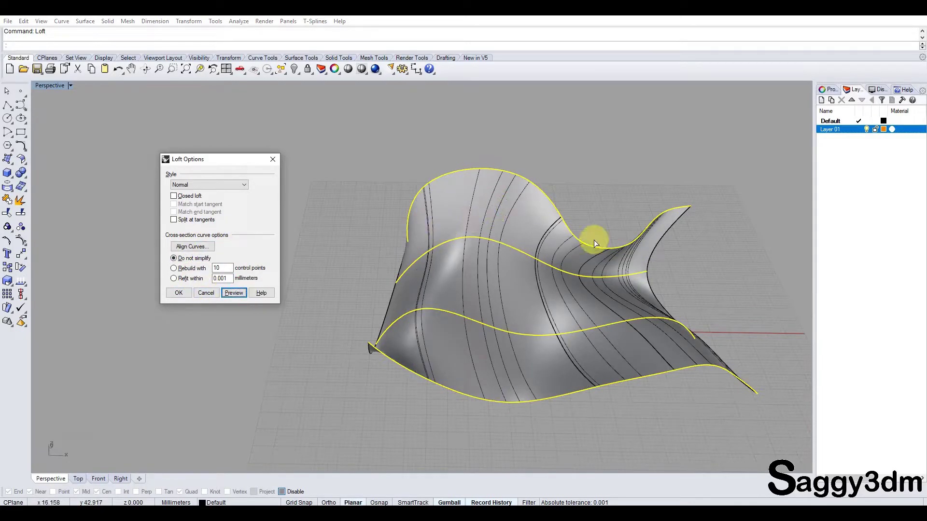
click(174, 269)
click(234, 293)
click(222, 268)
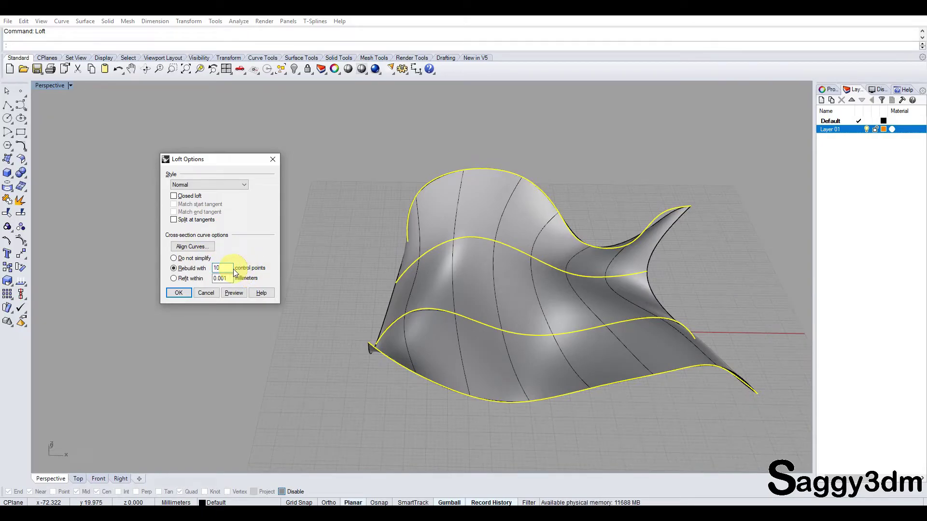
Preview the loft rebuilt with 100 control points, then switch to Refit within
text(0)
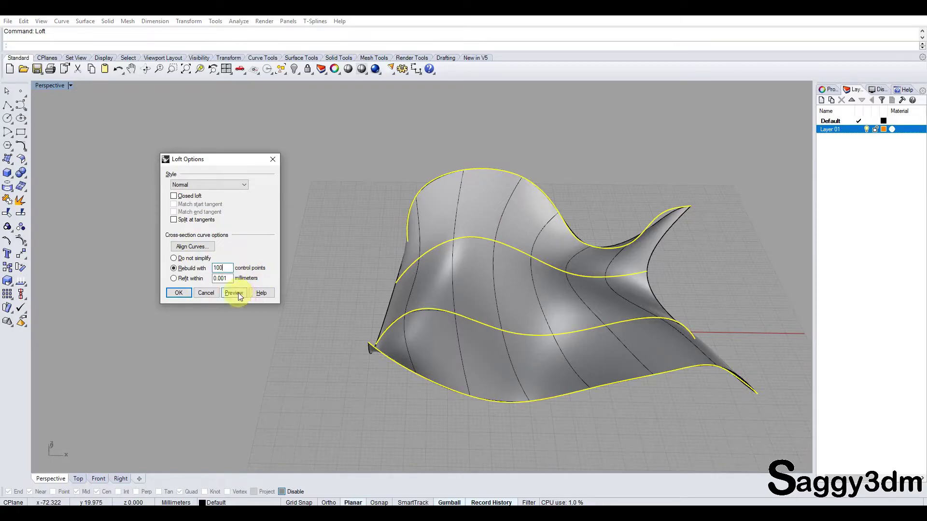
click(238, 293)
mouse_move(647, 325)
right_down()
mouse_move(628, 259)
mouse_move(654, 327)
mouse_move(472, 283)
right_up()
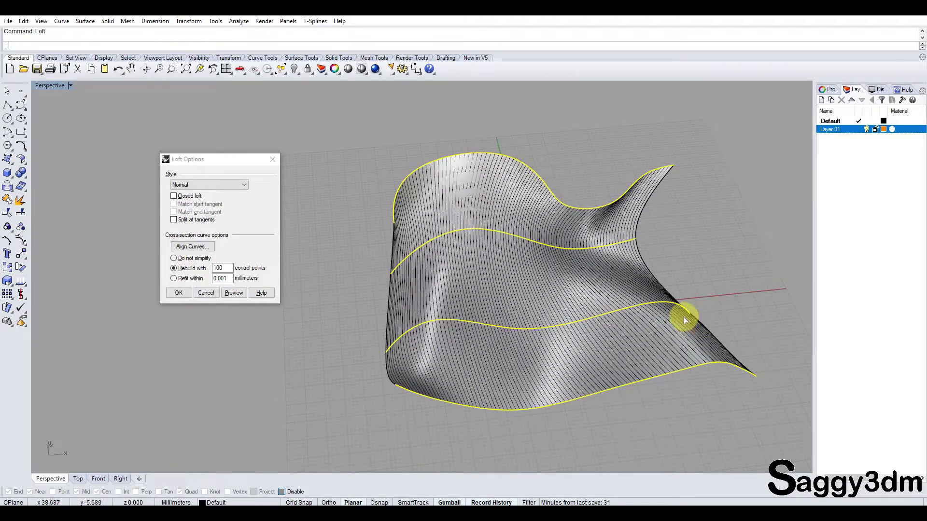
click(185, 282)
click(233, 280)
click(236, 294)
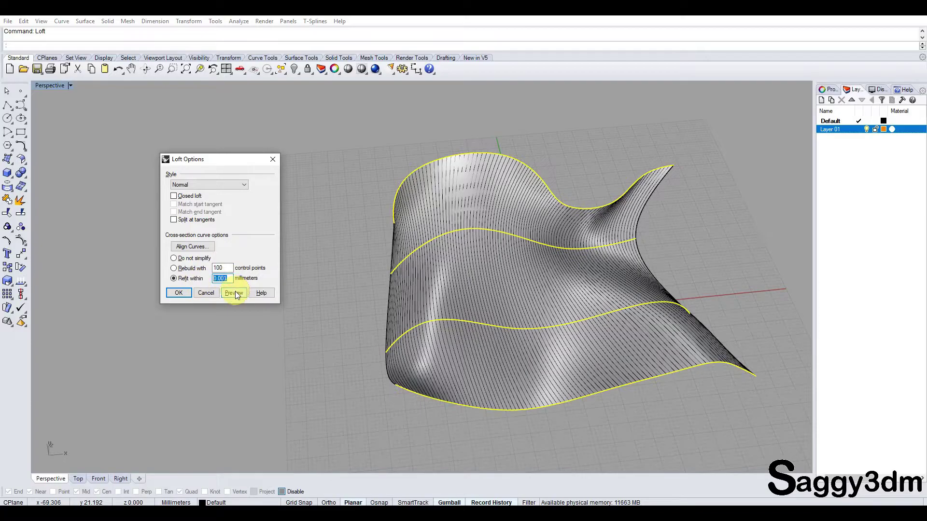
Preview the loft refit within 1.0 mm and inspect the surface close up
click(183, 279)
text(01)
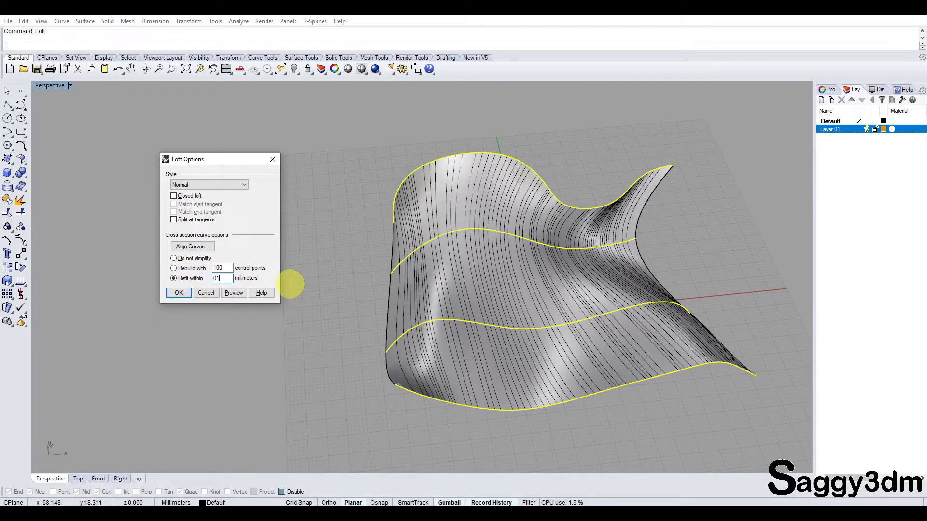
click(240, 295)
mouse_move(353, 284)
right_down()
mouse_move(497, 284)
mouse_move(484, 252)
mouse_move(520, 264)
right_up()
scroll(526, 251, up, 5)
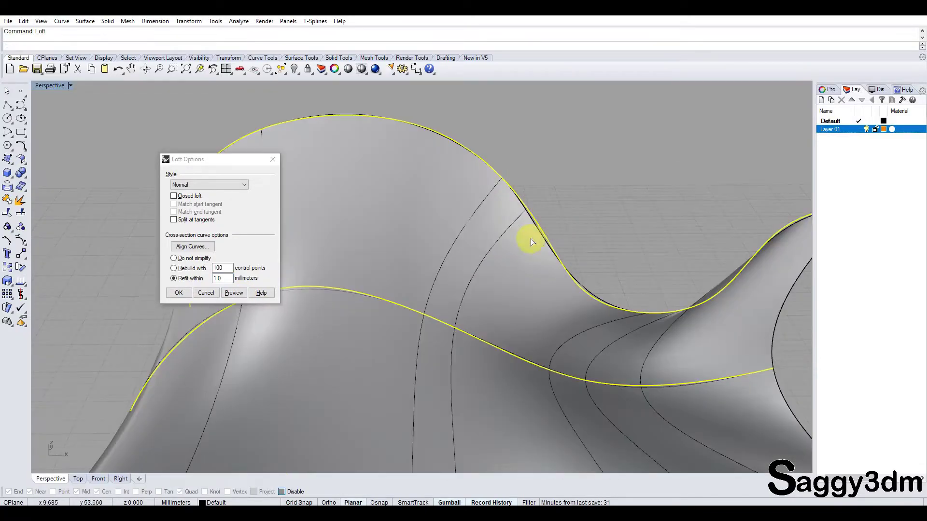
scroll(448, 250, down, 5)
mouse_move(449, 250)
right_down()
mouse_move(449, 219)
mouse_move(481, 177)
mouse_move(466, 207)
mouse_move(488, 193)
mouse_move(426, 311)
mouse_move(410, 305)
mouse_move(344, 321)
mouse_move(368, 328)
right_up()
scroll(409, 305, down, 3)
scroll(409, 305, up, 5)
scroll(397, 324, down, 5)
scroll(397, 323, up, 5)
shift+right_drag(420, 314, 362, 275)
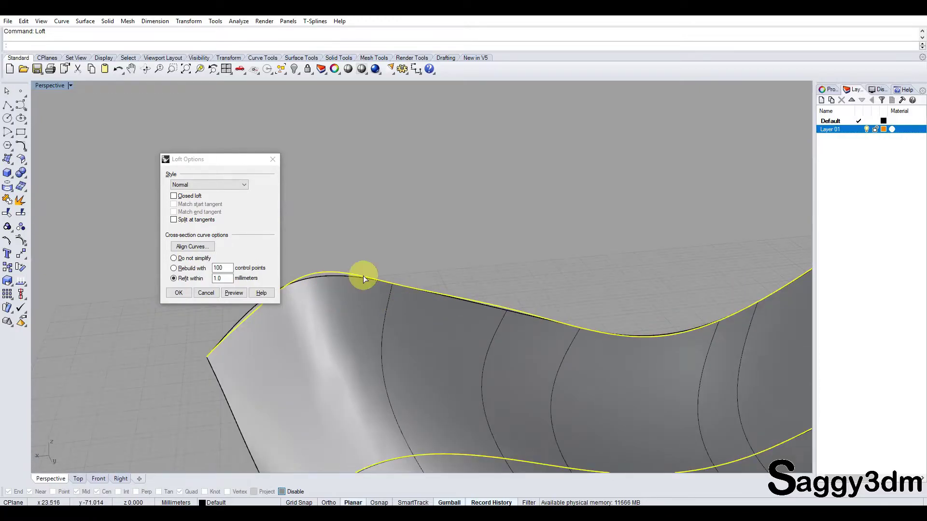
Preview the loft refit within 0.1 mm, then start editing the tolerance again
double_click(217, 279)
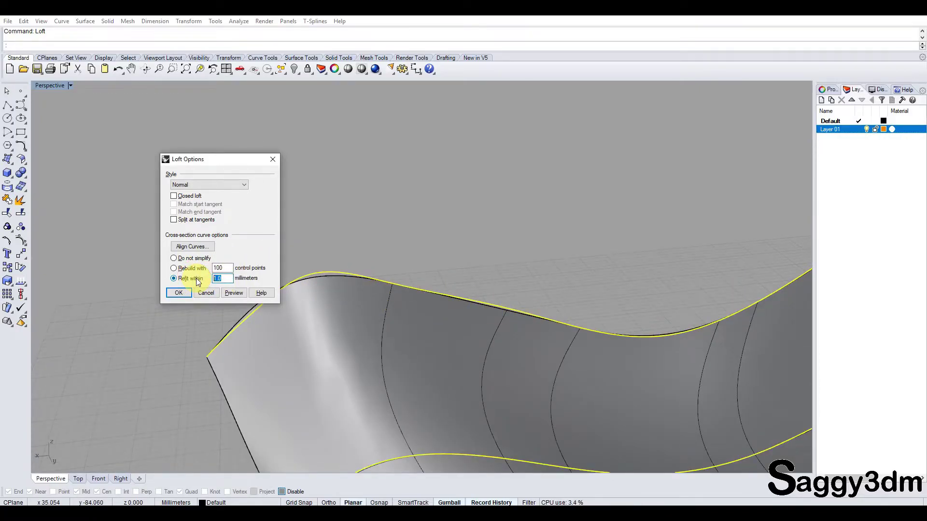
text(.1)
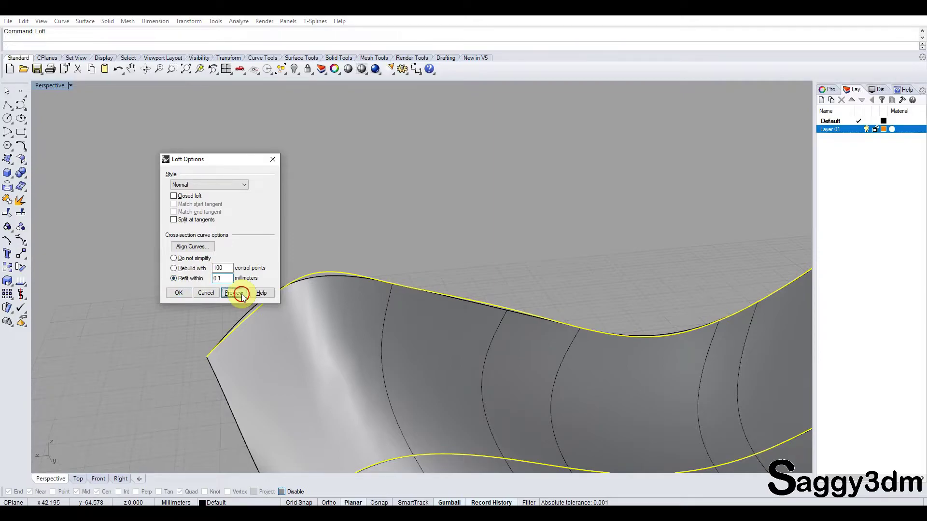
click(240, 295)
double_click(219, 279)
text(.)
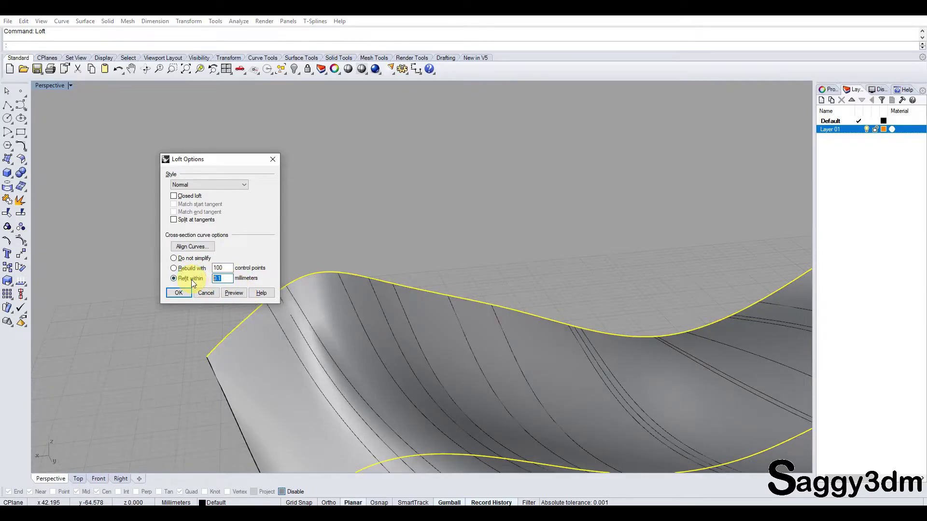
Preview a 0.001 mm refit, then create the loft with Do not simplify
click(234, 293)
mouse_move(431, 272)
right_down()
mouse_move(478, 316)
mouse_move(370, 327)
right_up()
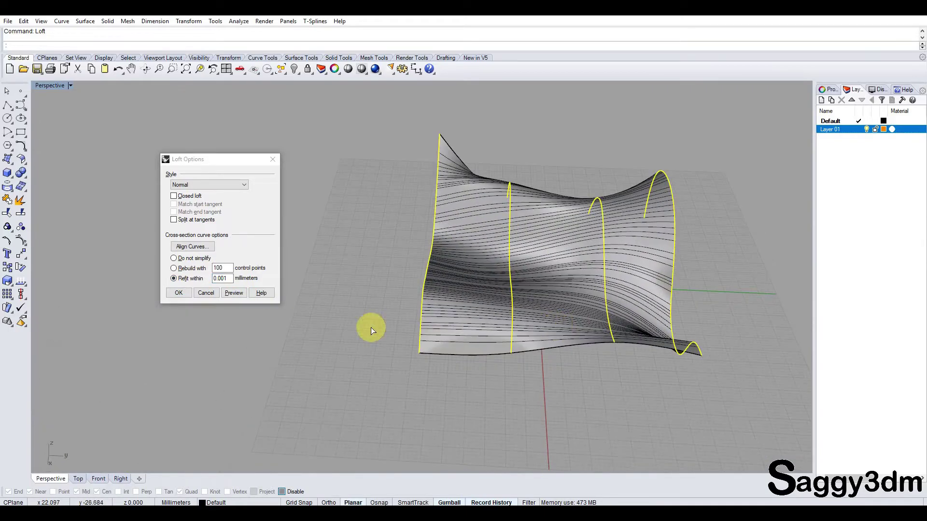
click(184, 258)
click(240, 292)
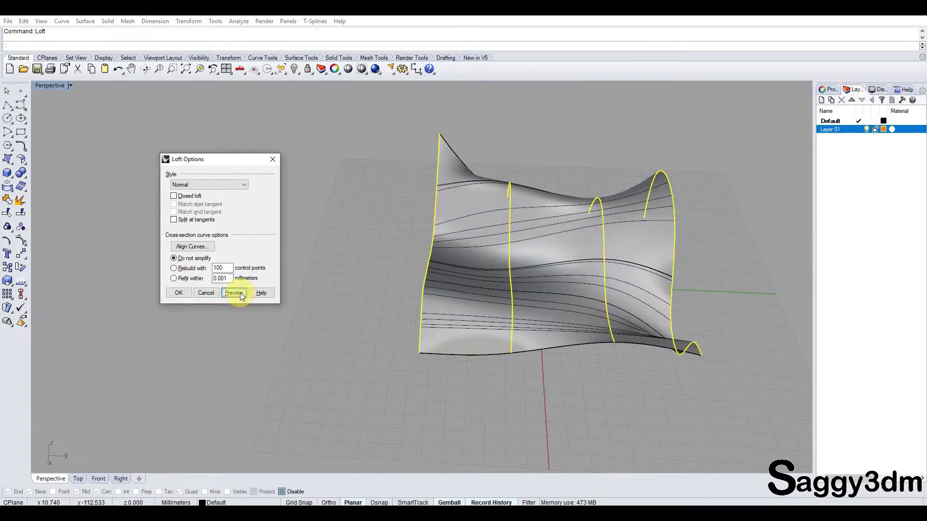
mouse_move(488, 290)
right_down()
mouse_move(620, 300)
mouse_move(501, 312)
right_up()
scroll(509, 316, up, 3)
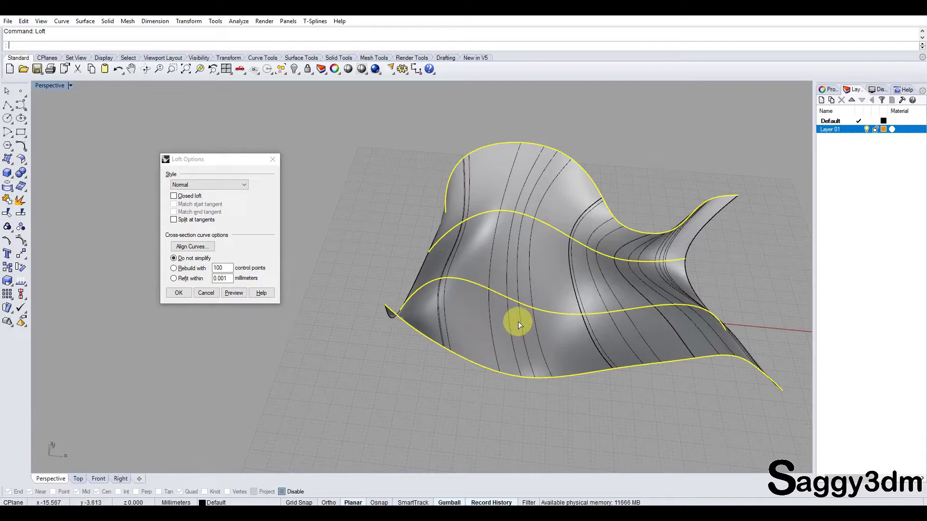
scroll(514, 327, up, 2)
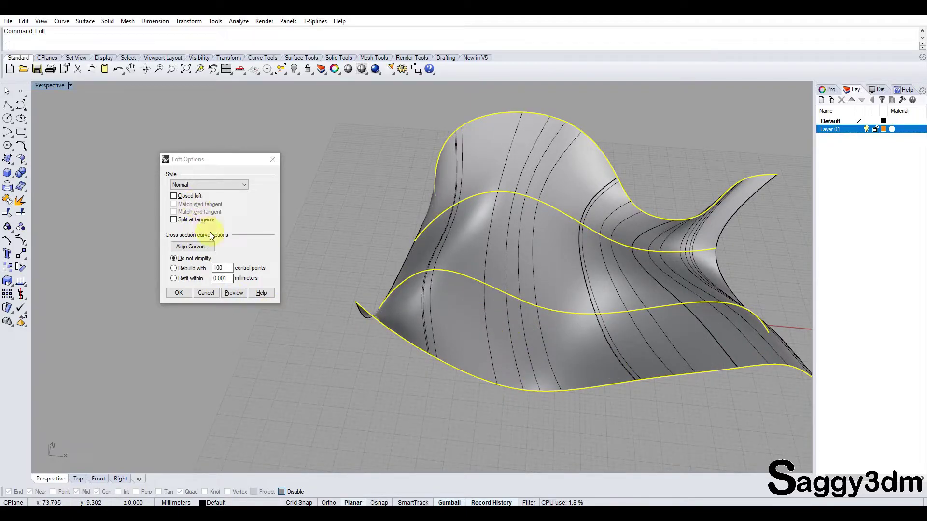
click(179, 295)
Window-select the wavy loft surface with its four curves and delete them
scroll(434, 300, down, 3)
mouse_move(493, 338)
right_down()
mouse_move(406, 300)
mouse_move(430, 346)
right_up()
click(424, 355)
mouse_move(371, 332)
right_down()
mouse_move(404, 334)
mouse_move(417, 307)
right_up()
click(417, 307)
scroll(434, 328, up, 2)
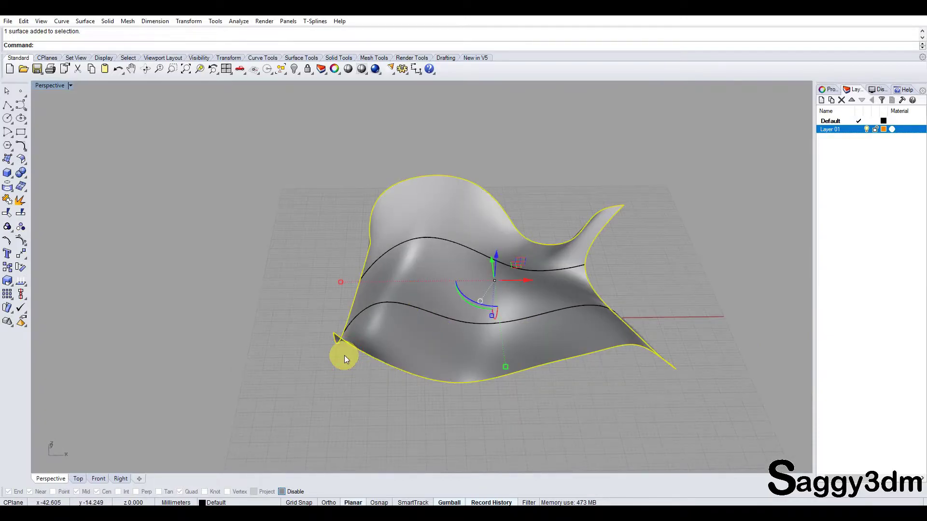
click(447, 389)
click(467, 399)
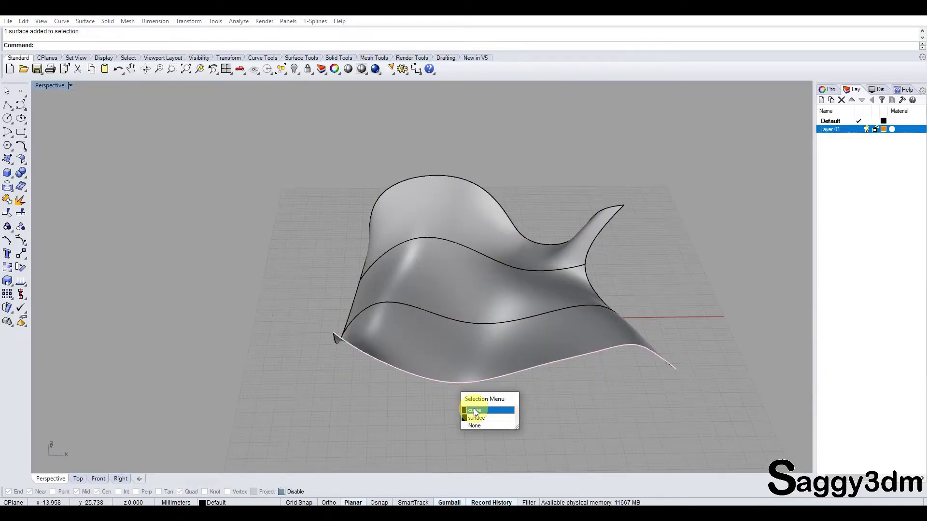
click(474, 411)
click(413, 402)
click(425, 333)
scroll(427, 332, down, 3)
click(596, 398)
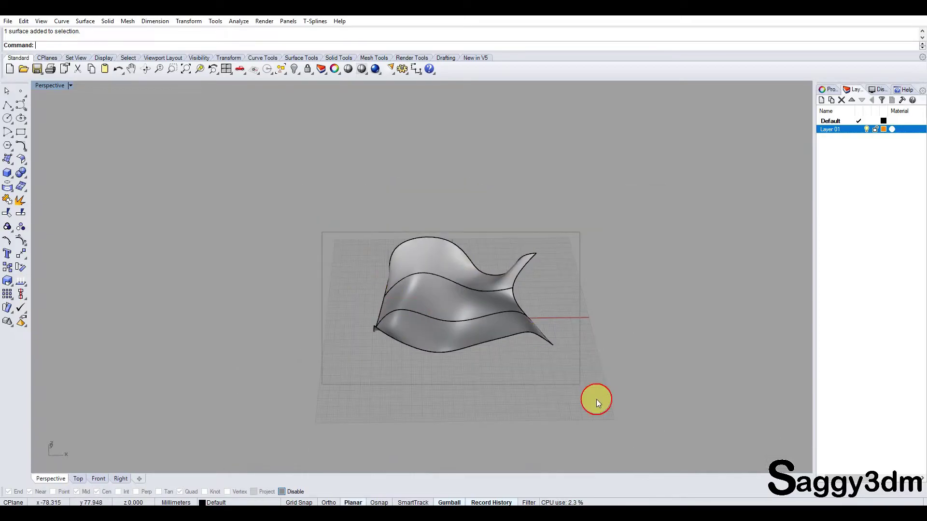
drag(596, 399, 610, 413)
key(Delete)
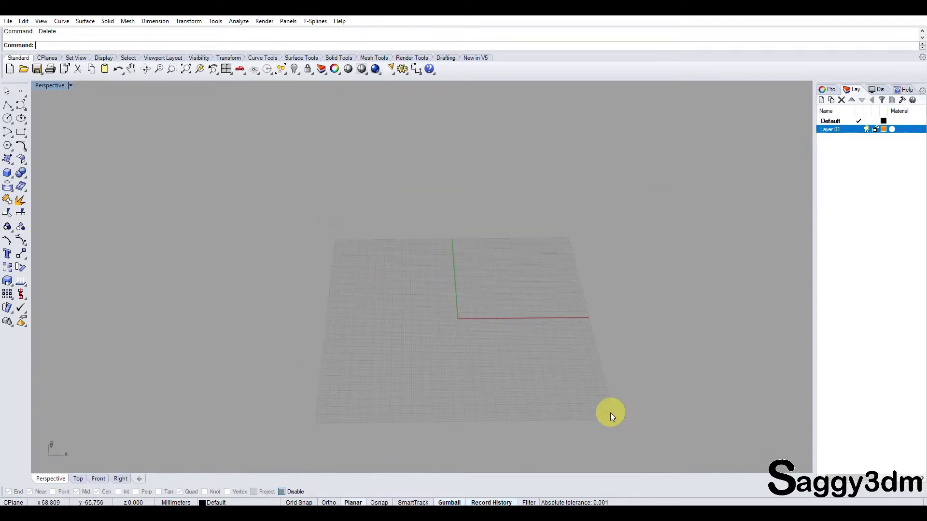
Restore four viewports and start a Center, Corner rectangle centred at origin 0
click(228, 72)
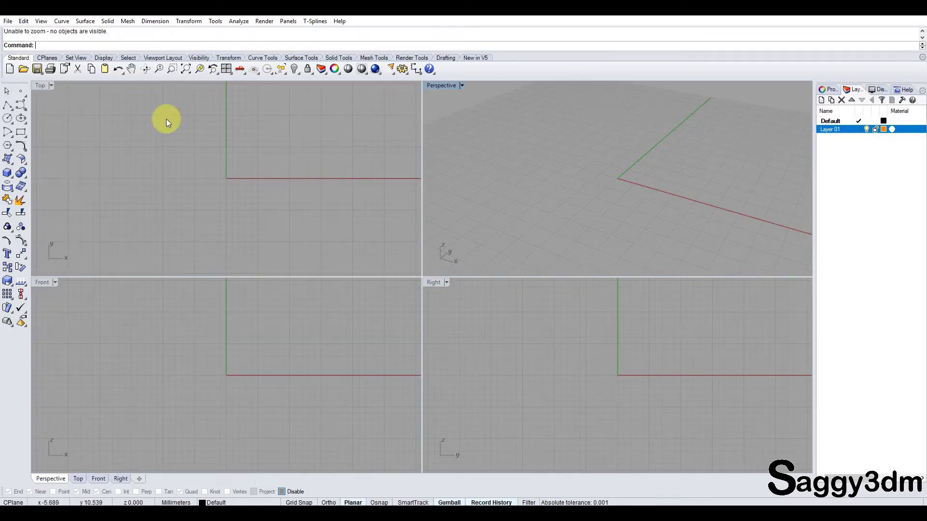
click(21, 132)
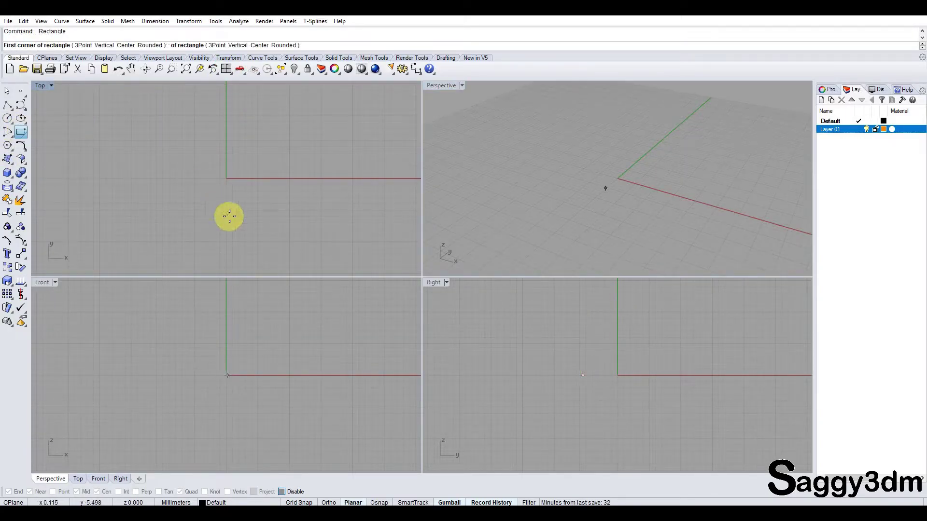
click(20, 132)
click(49, 138)
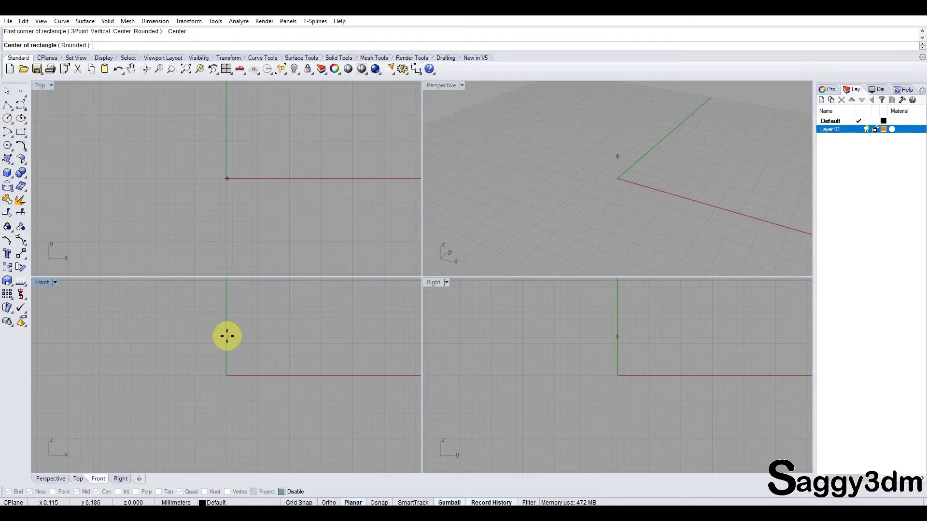
text(0)
key(Return)
click(247, 356)
click(240, 359)
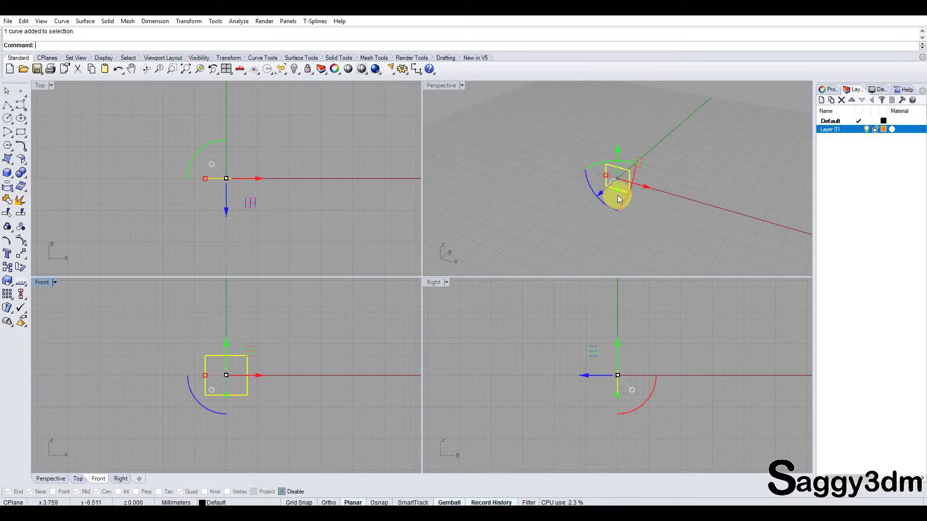
mouse_move(684, 194)
right_down()
mouse_move(621, 208)
mouse_move(595, 187)
mouse_move(612, 209)
mouse_move(621, 192)
right_up()
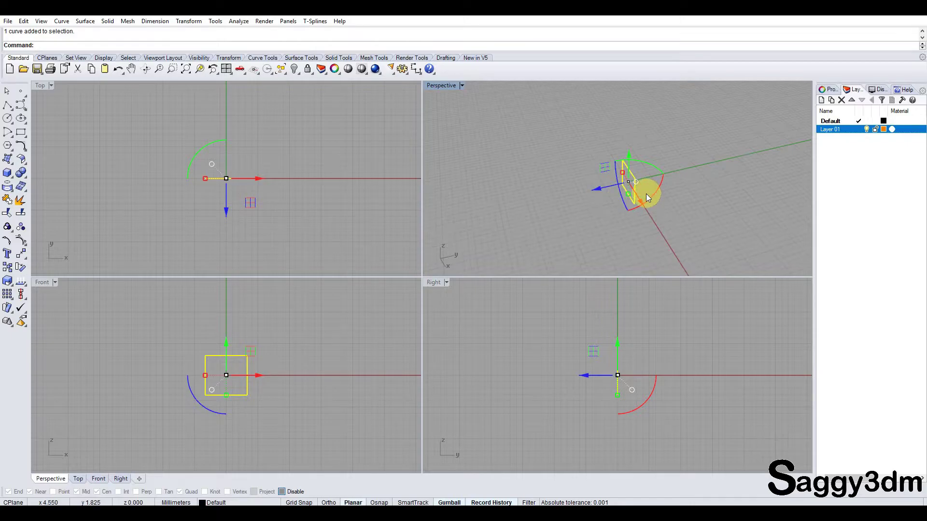
click(671, 221)
click(627, 174)
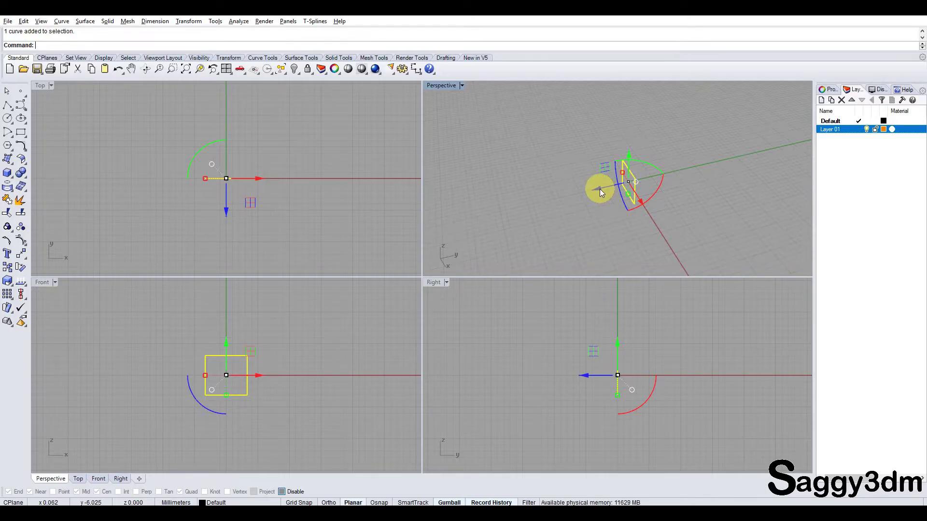
mouse_move(600, 191)
mouse_down()
mouse_move(631, 195)
mouse_move(611, 212)
mouse_up()
key(Escape)
click(619, 198)
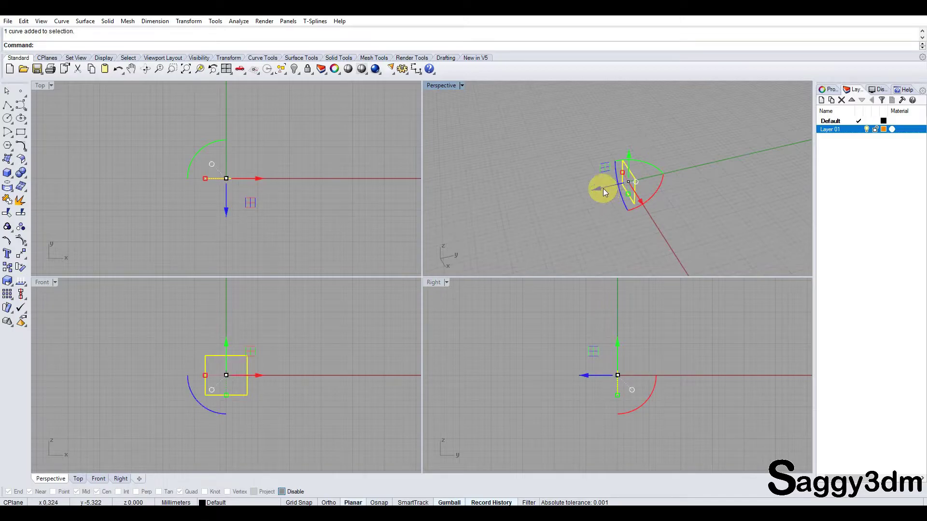
drag(599, 189, 427, 224)
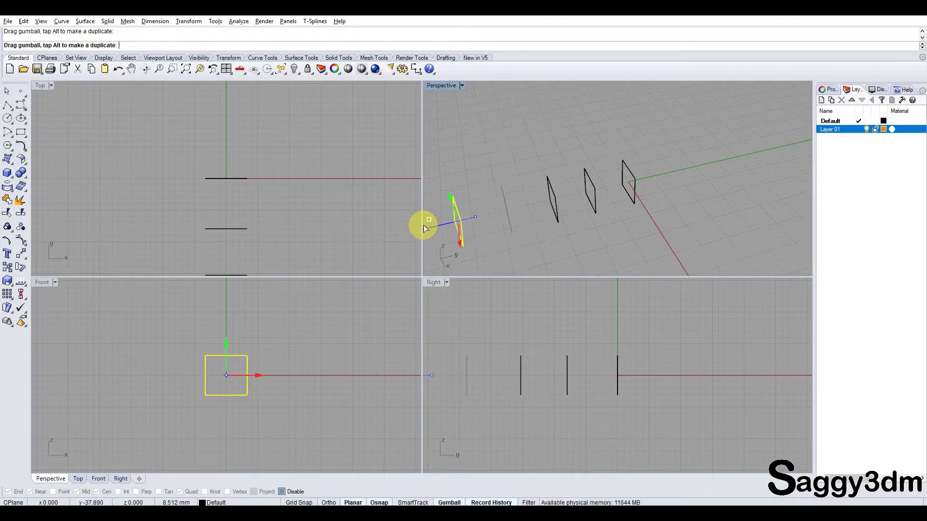
Drop the fifth rectangle copy along the row, then maximize and zoom Perspective
click(684, 192)
mouse_move(684, 192)
right_down()
mouse_move(577, 197)
mouse_move(644, 196)
mouse_move(593, 196)
right_up()
double_click(443, 86)
scroll(479, 268, down, 3)
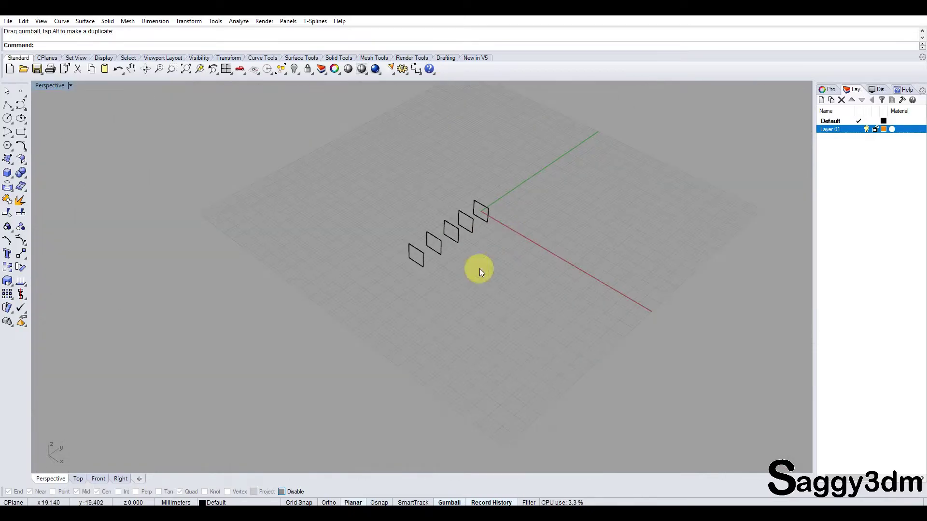
scroll(462, 179, up, 2)
scroll(500, 190, up, 3)
scroll(501, 190, down, 2)
scroll(507, 269, down, 2)
scroll(535, 248, down, 1)
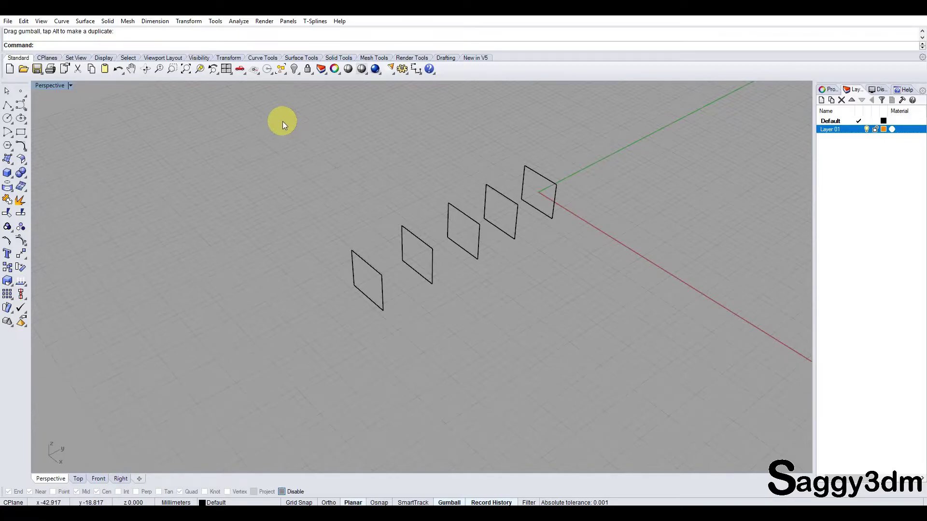
text(oft)
key(Return)
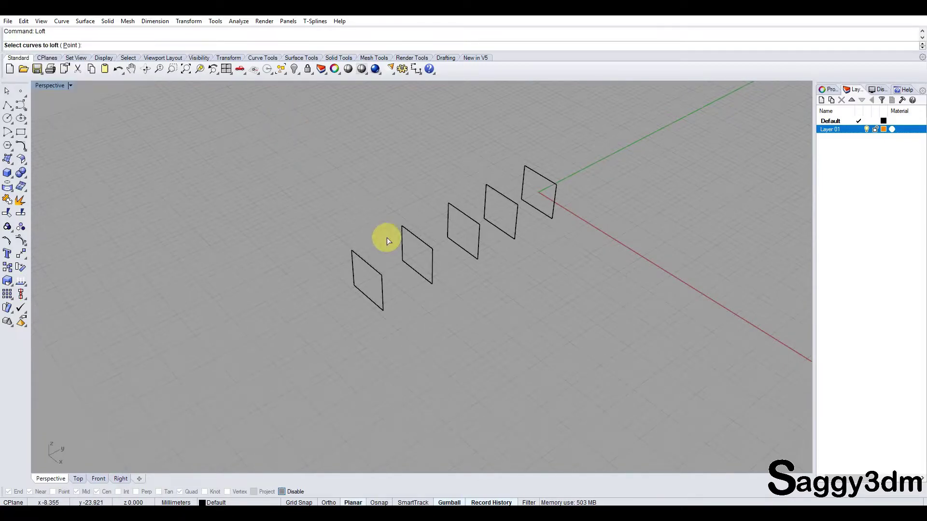
click(380, 294)
click(421, 276)
click(477, 248)
click(514, 231)
click(552, 219)
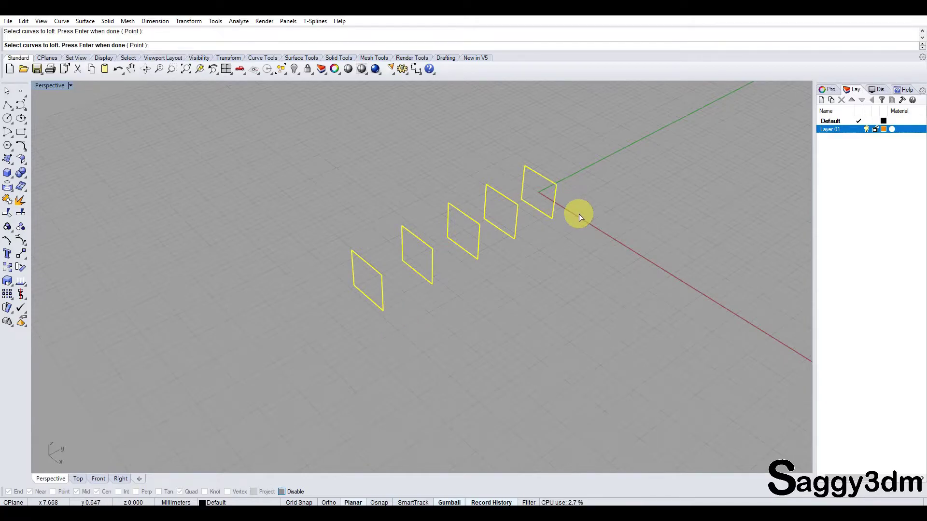
click(418, 333)
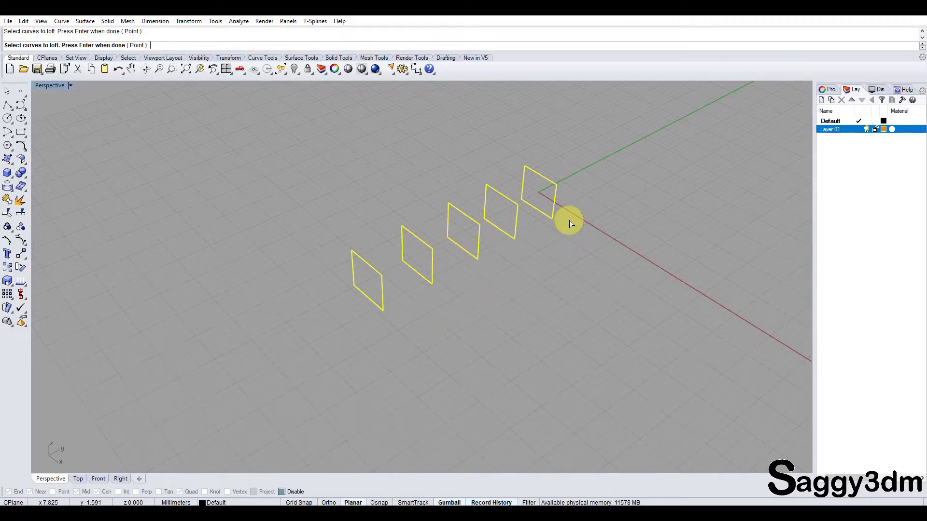
key(Escape)
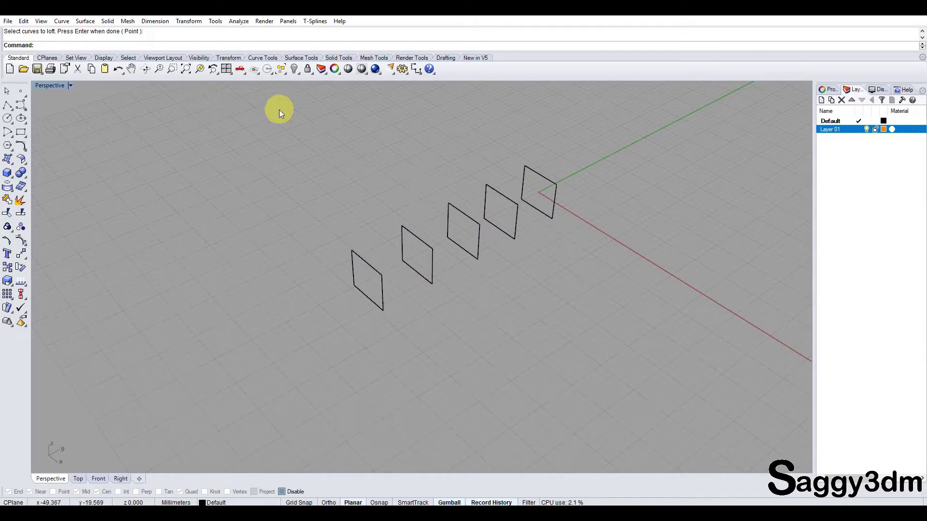
drag(259, 113, 602, 340)
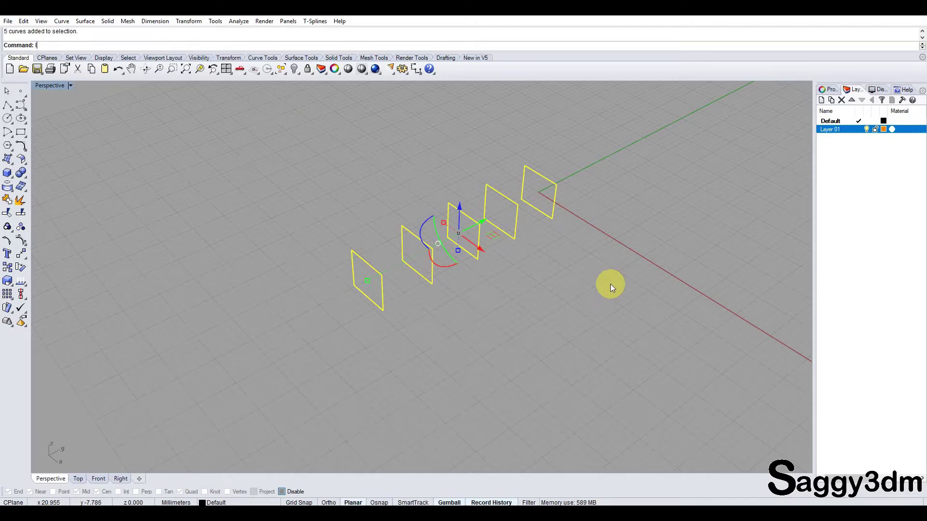
Loft the five rectangles with default seams into a straight square-tube surface
text(Loft)
key(Return)
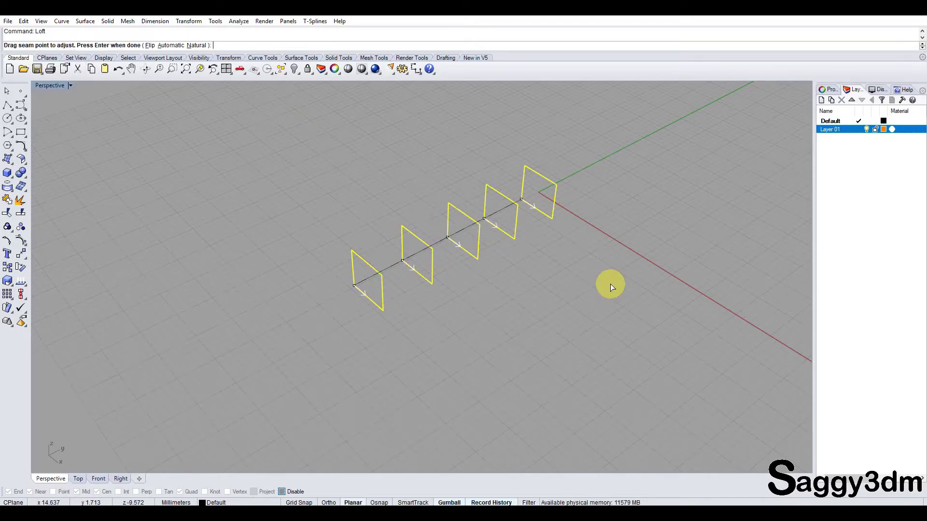
mouse_move(610, 288)
right_down()
mouse_move(587, 234)
mouse_move(666, 269)
mouse_move(755, 263)
right_up()
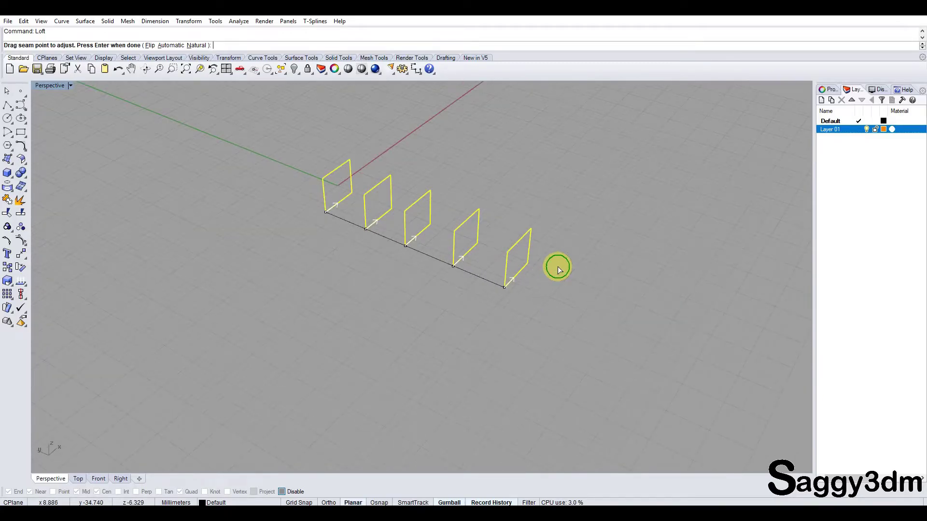
key(Return)
click(237, 290)
mouse_move(430, 290)
right_down()
mouse_move(378, 261)
mouse_move(425, 250)
right_up()
click(183, 292)
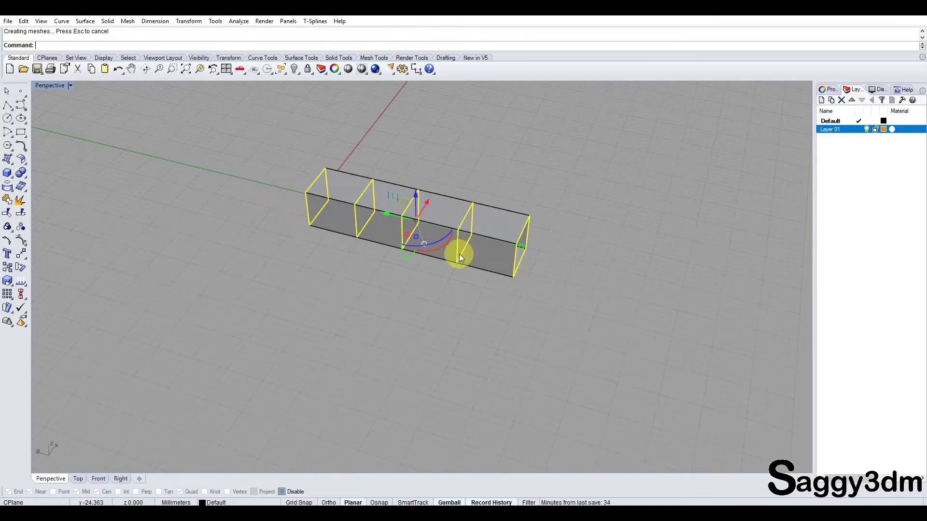
Select the whole lofted box polysurface
mouse_move(445, 290)
right_down()
mouse_move(434, 268)
mouse_move(482, 252)
right_up()
click(481, 252)
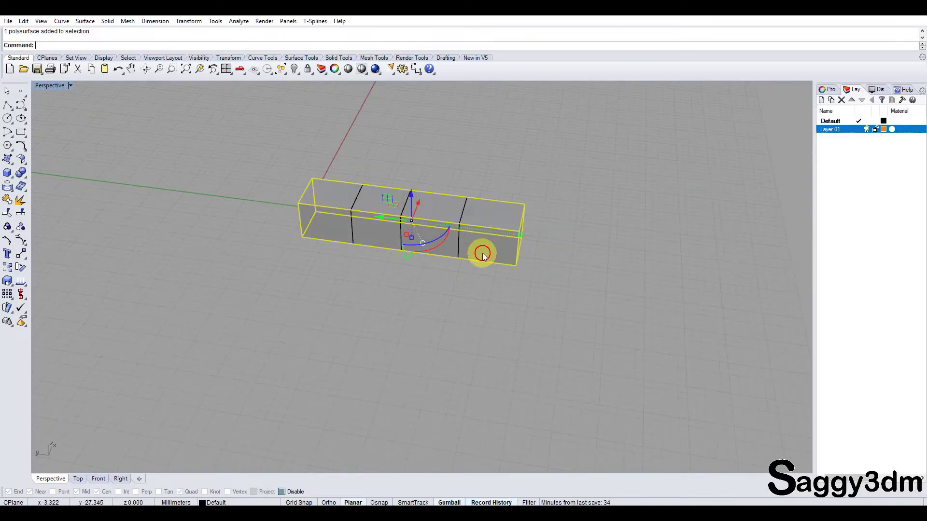
click(336, 174)
drag(341, 167, 490, 335)
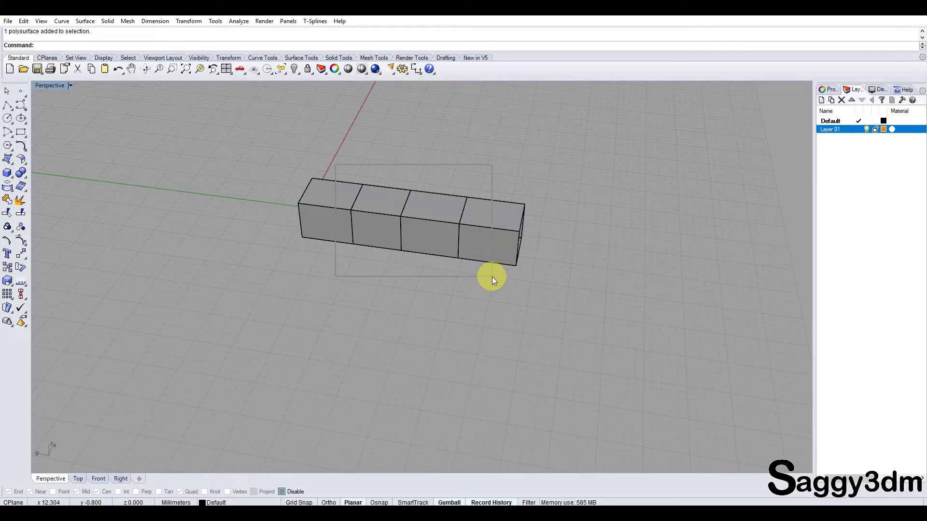
click(478, 246)
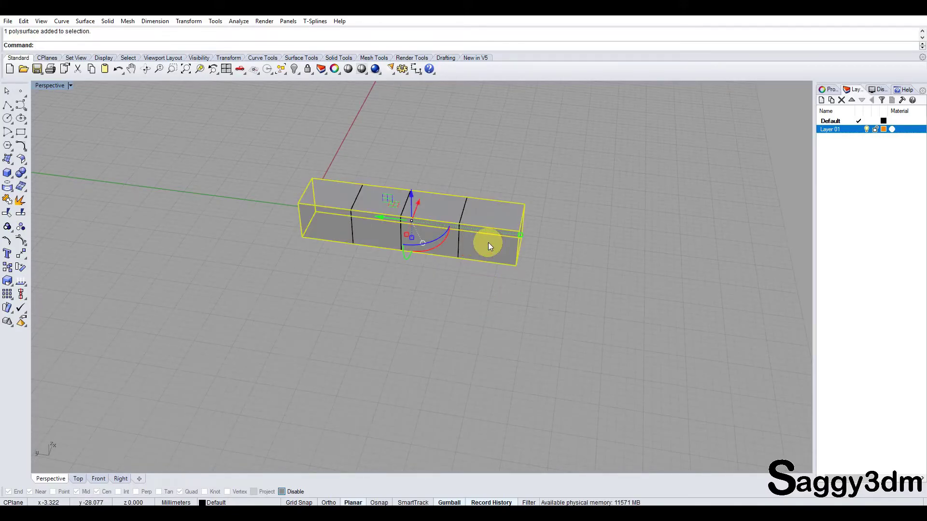
Delete the lofted box and start a new Loft on the five rectangles
key(Delete)
mouse_move(488, 243)
right_down()
mouse_move(409, 239)
mouse_move(315, 153)
right_up()
drag(290, 129, 644, 343)
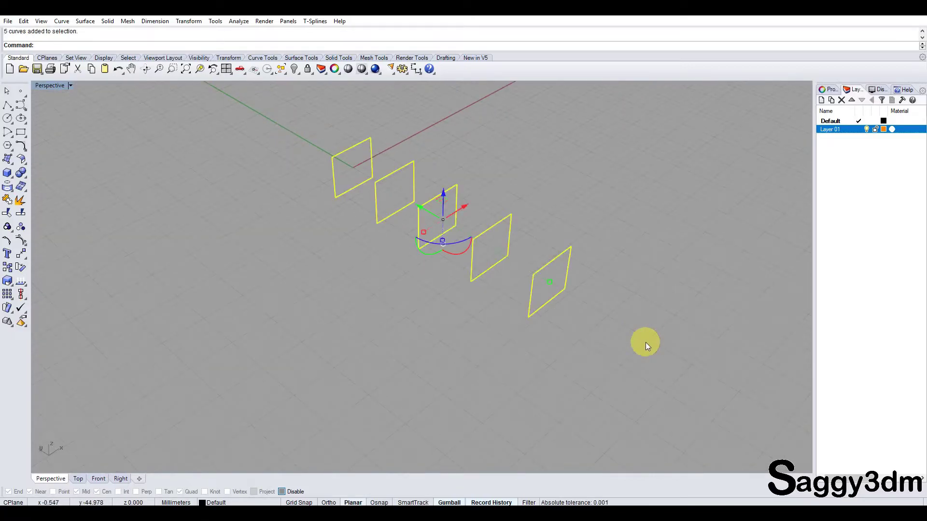
text(loft)
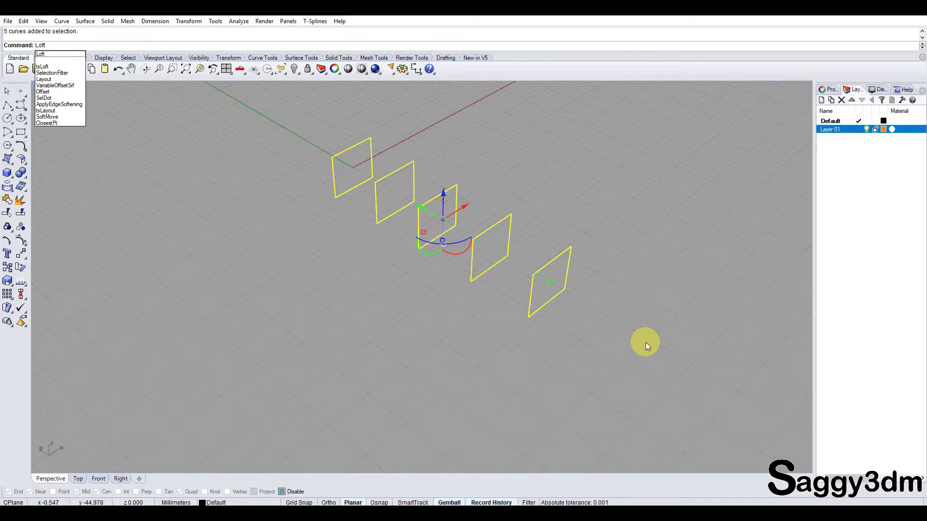
key(Return)
Move the fourth rectangle's seam point upward along its edge
mouse_move(534, 300)
right_down()
mouse_move(531, 354)
mouse_move(499, 362)
mouse_move(572, 373)
mouse_move(551, 315)
mouse_move(531, 332)
right_up()
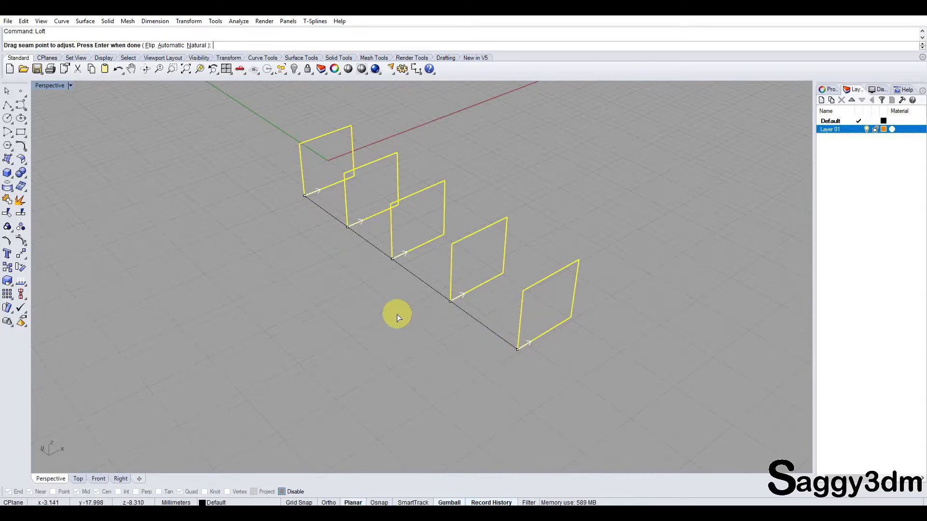
right_drag(482, 348, 517, 351)
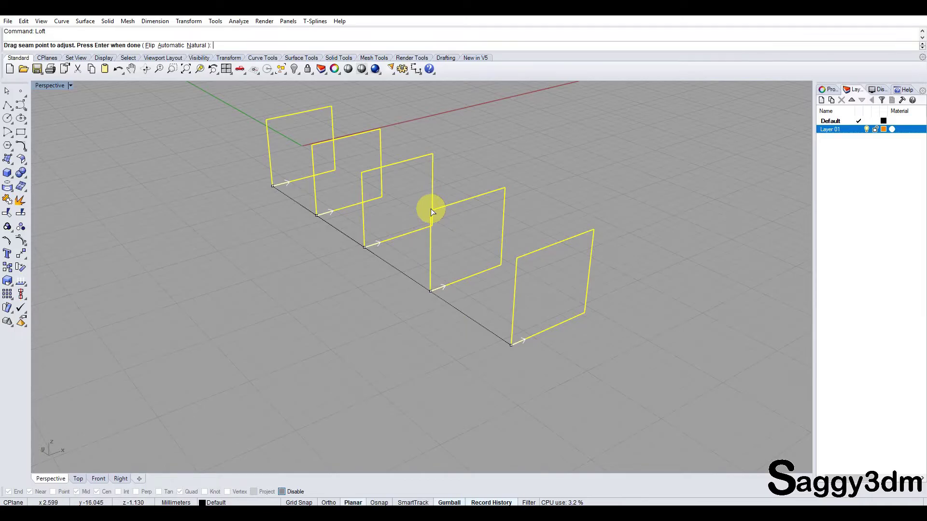
mouse_move(430, 291)
mouse_down()
mouse_move(423, 215)
mouse_move(430, 252)
mouse_up()
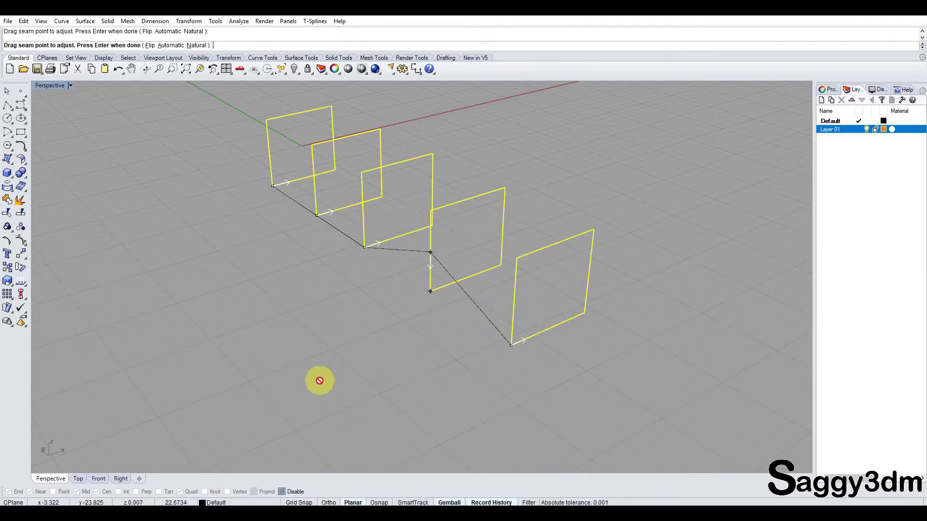
Enable Osnap without Mid and Quad, and snap the fourth seam to its top corner
click(281, 492)
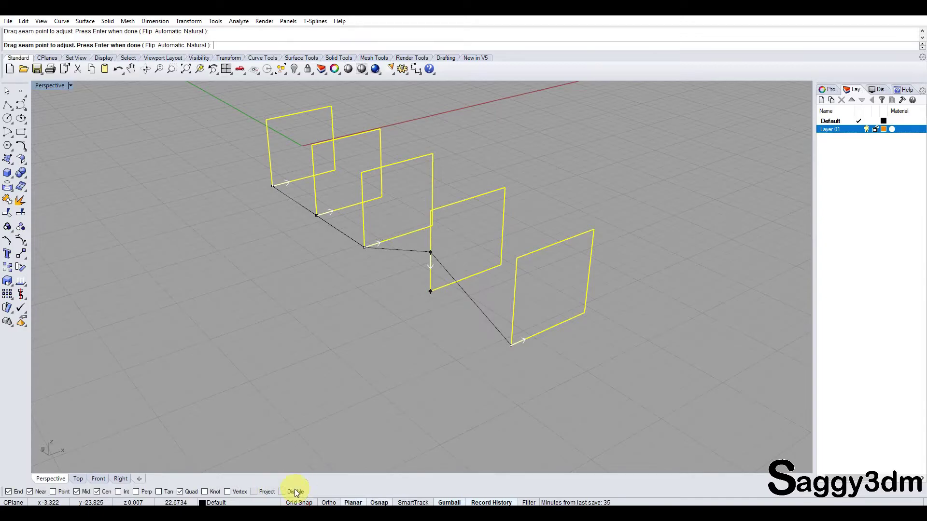
click(77, 492)
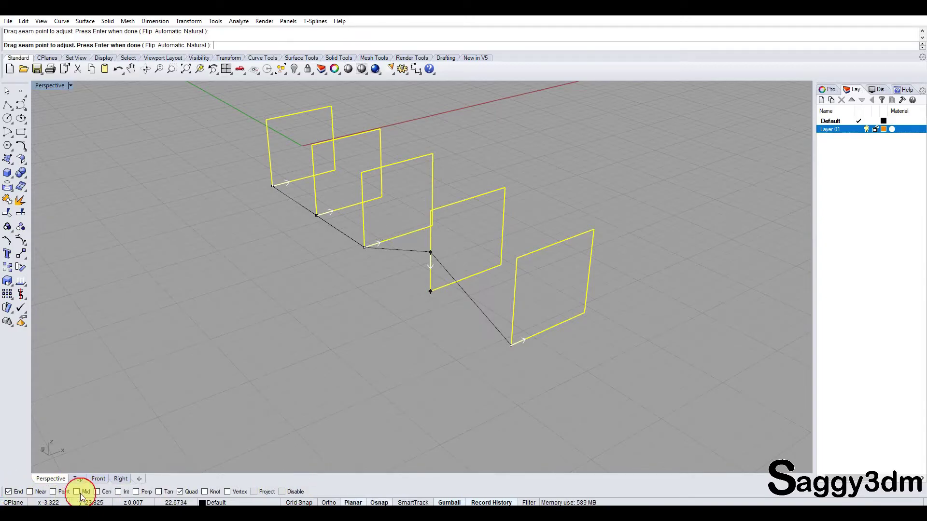
click(180, 491)
right_drag(410, 252, 399, 209)
drag(400, 209, 412, 210)
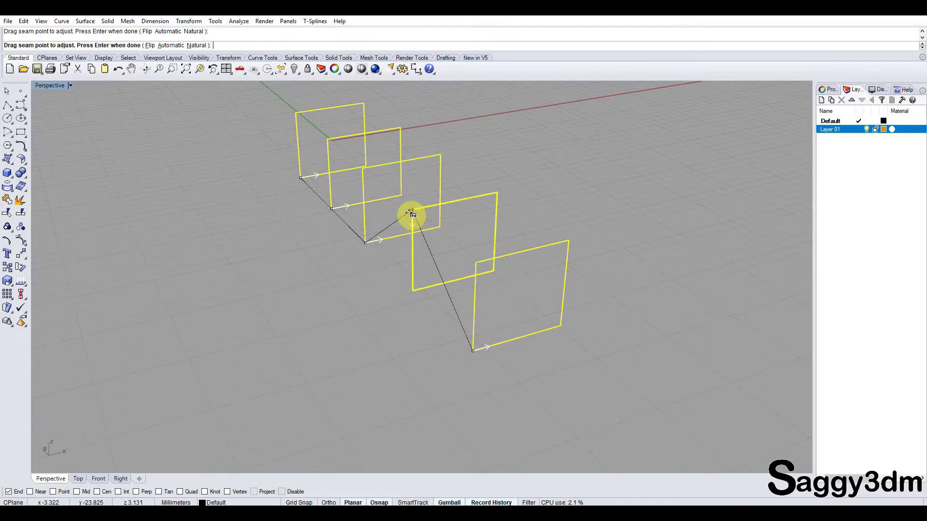
Move the second rectangle's seam to its top corner and preview the twisted loft
right_drag(362, 241, 317, 238)
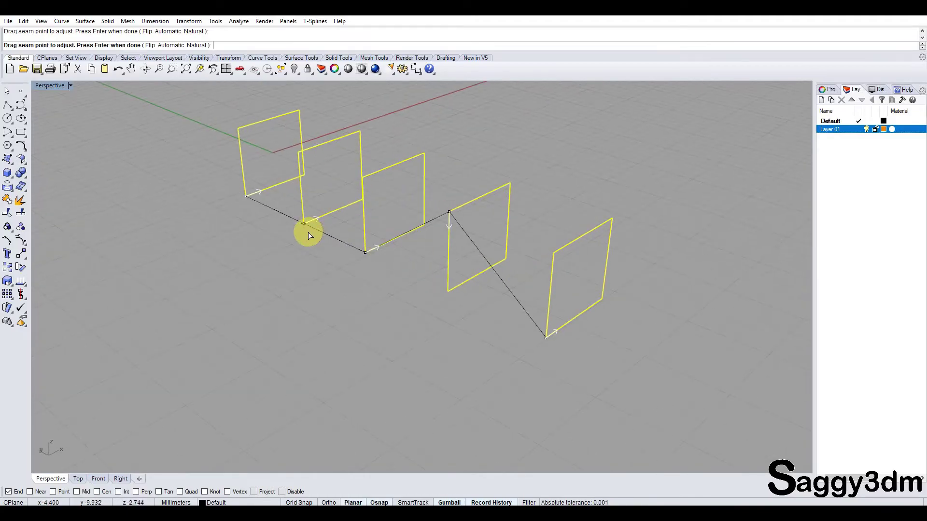
drag(304, 223, 299, 154)
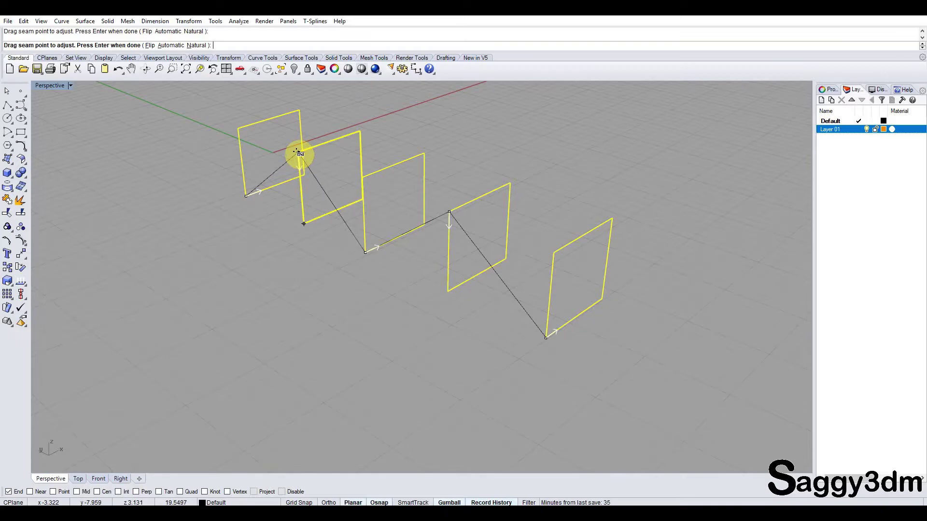
right_drag(316, 176, 290, 213)
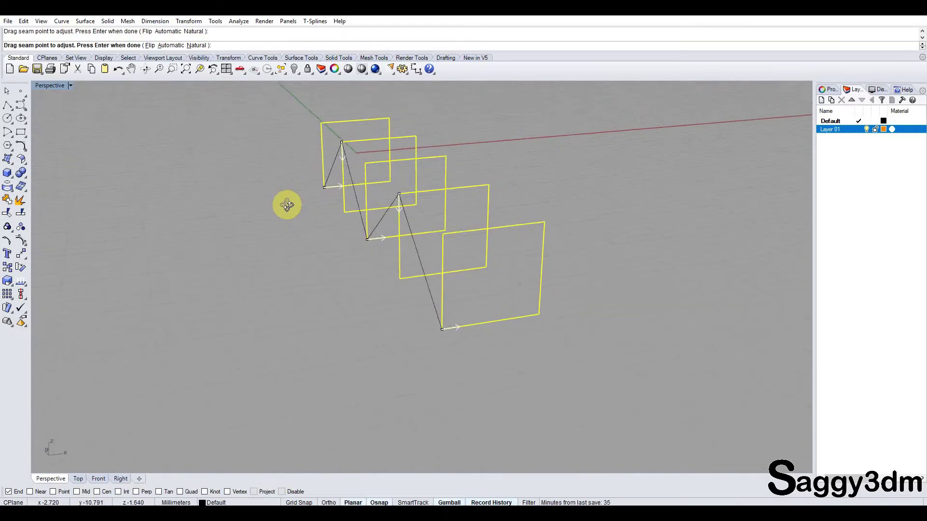
right_drag(543, 355, 560, 346)
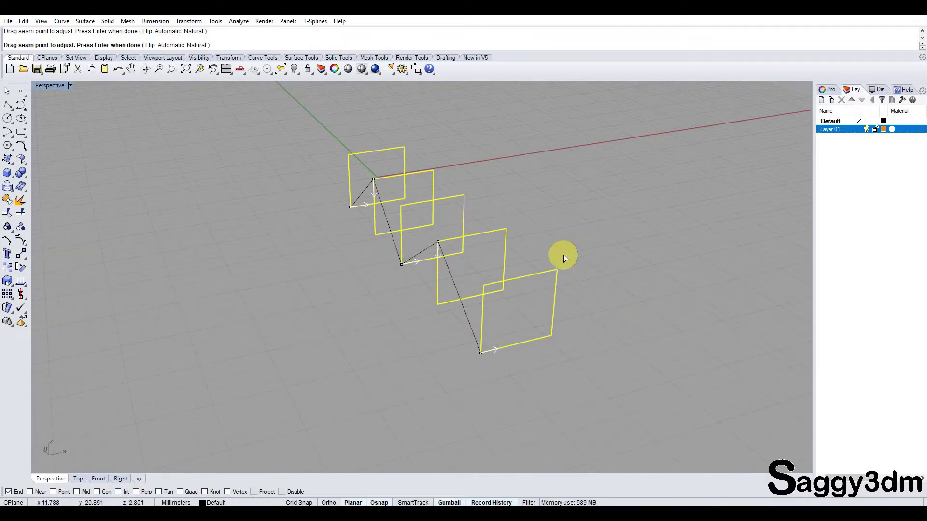
key(Return)
mouse_move(549, 276)
right_down()
mouse_move(514, 352)
mouse_move(464, 360)
mouse_move(420, 310)
mouse_move(374, 280)
mouse_move(314, 265)
mouse_move(434, 265)
mouse_move(566, 329)
right_up()
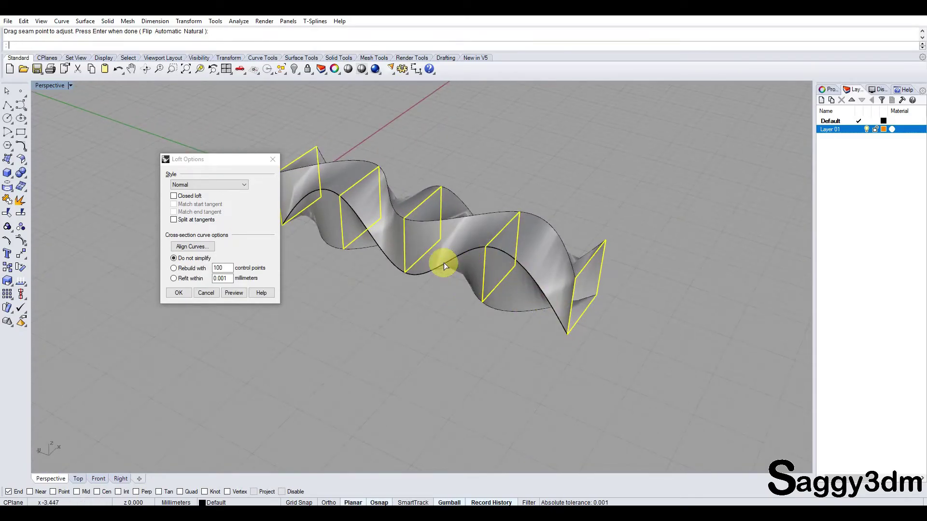
Preview the twisted loft rebuilt with 100 control points
scroll(421, 292, down, 2)
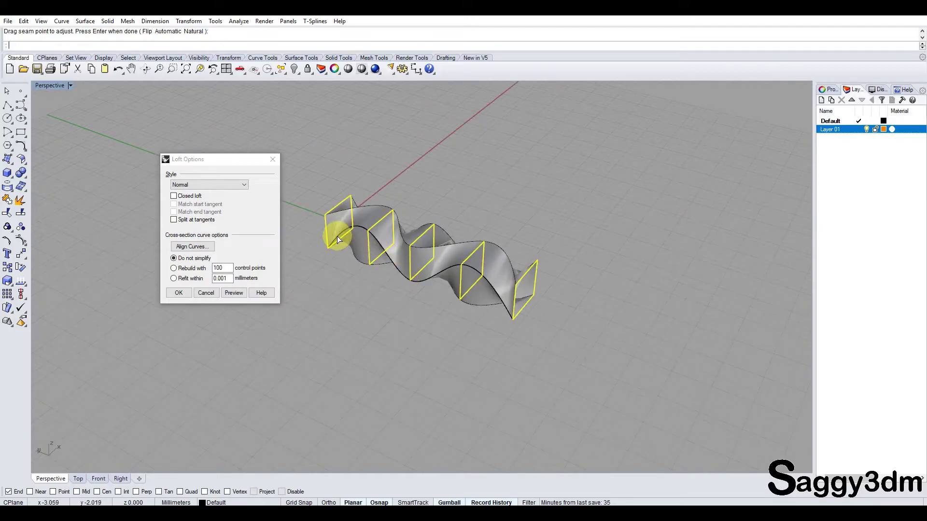
mouse_move(458, 317)
right_down()
mouse_move(414, 263)
mouse_move(409, 291)
right_up()
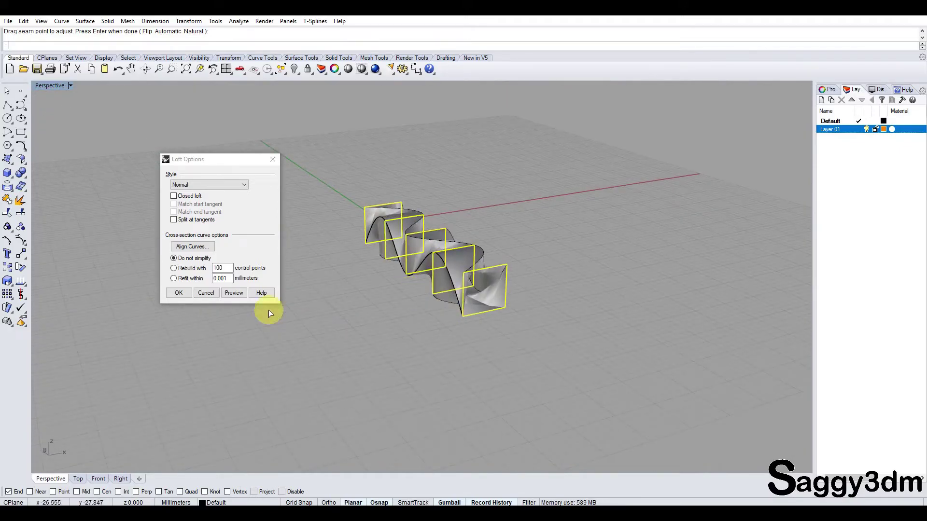
mouse_move(299, 295)
right_down()
mouse_move(430, 290)
mouse_move(549, 312)
mouse_move(464, 323)
mouse_move(520, 301)
mouse_move(498, 313)
right_up()
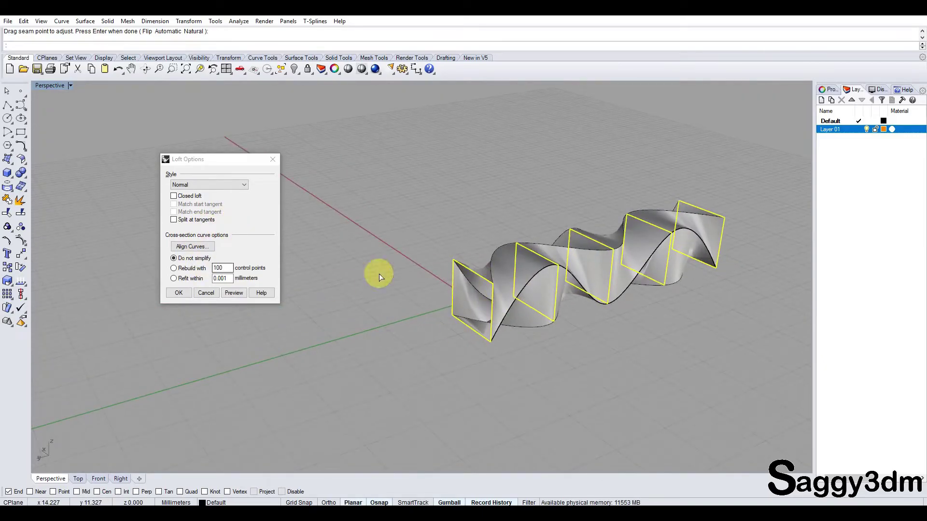
click(189, 268)
click(235, 293)
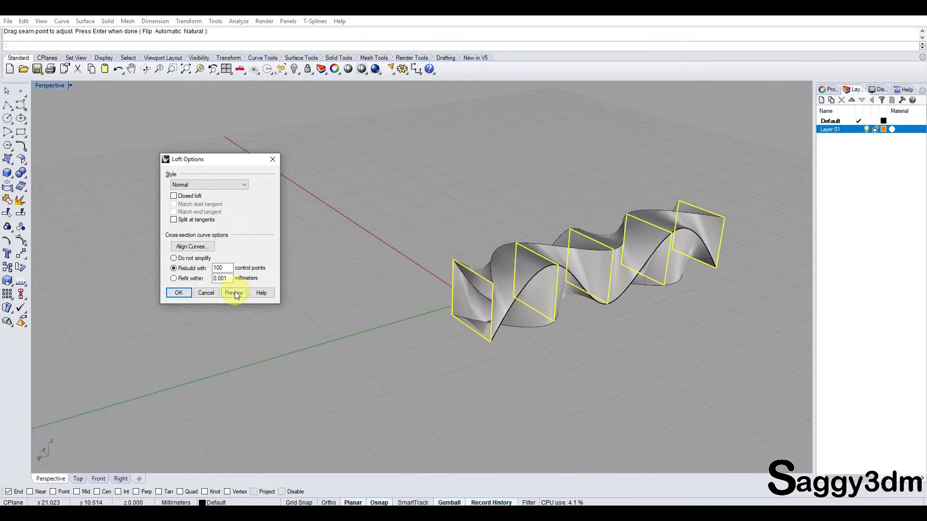
mouse_move(337, 307)
right_down()
mouse_move(576, 285)
mouse_move(610, 314)
right_up()
Compare a 0.001 mm refit, then create the loft with Do not simplify
click(174, 279)
click(234, 294)
mouse_move(531, 275)
right_down()
mouse_move(386, 282)
mouse_move(388, 267)
right_up()
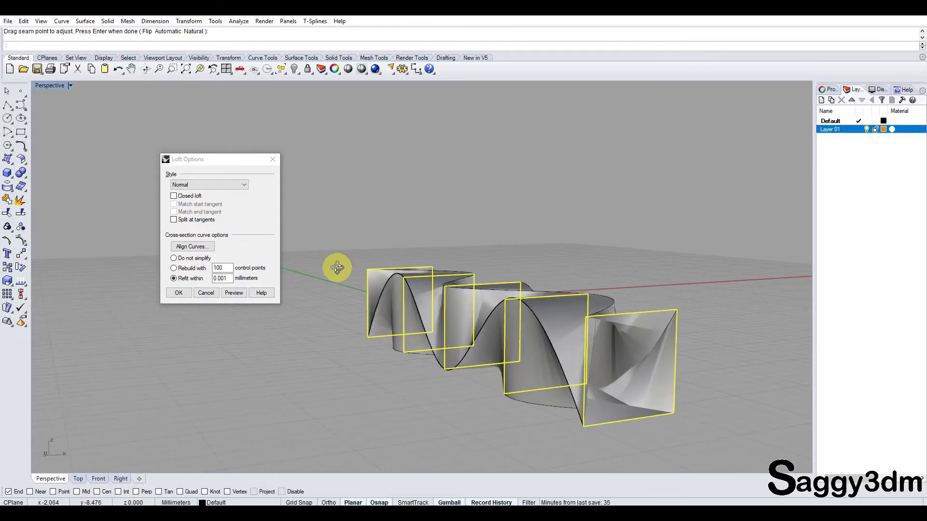
click(202, 260)
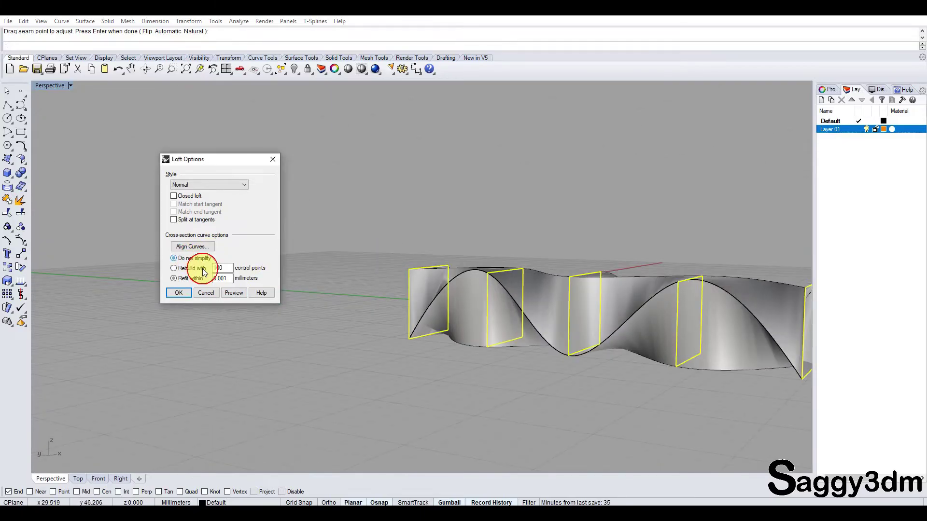
mouse_move(563, 311)
right_down()
mouse_move(625, 343)
mouse_move(250, 291)
right_up()
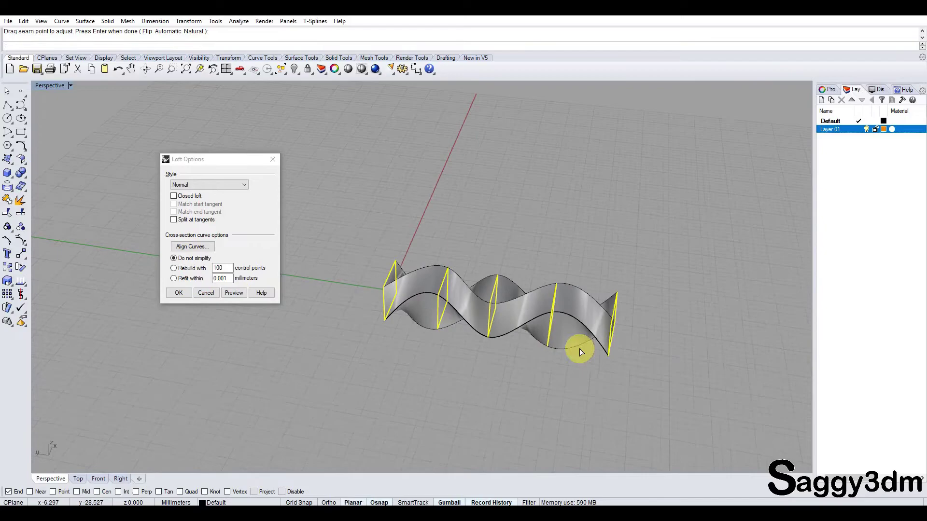
click(179, 293)
mouse_move(548, 255)
right_down()
mouse_move(470, 302)
mouse_move(620, 280)
right_up()
Move the twisted loft 50 mm along X with the gumball, then select the five rectangles
scroll(459, 308, up, 5)
click(625, 326)
mouse_move(625, 326)
right_down()
mouse_move(422, 352)
mouse_move(571, 246)
mouse_move(490, 294)
mouse_move(331, 317)
mouse_move(451, 265)
mouse_move(485, 288)
right_up()
click(485, 289)
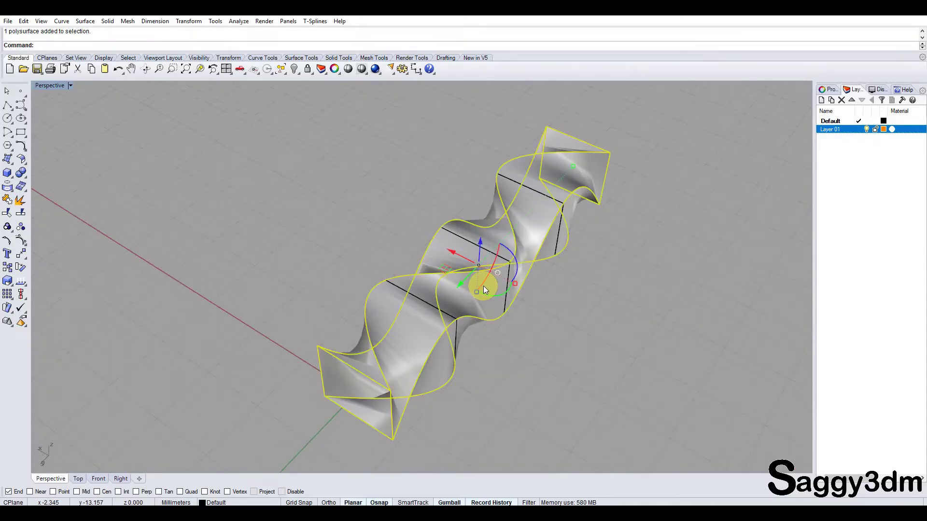
mouse_move(556, 343)
right_down()
mouse_move(449, 356)
mouse_move(470, 334)
right_up()
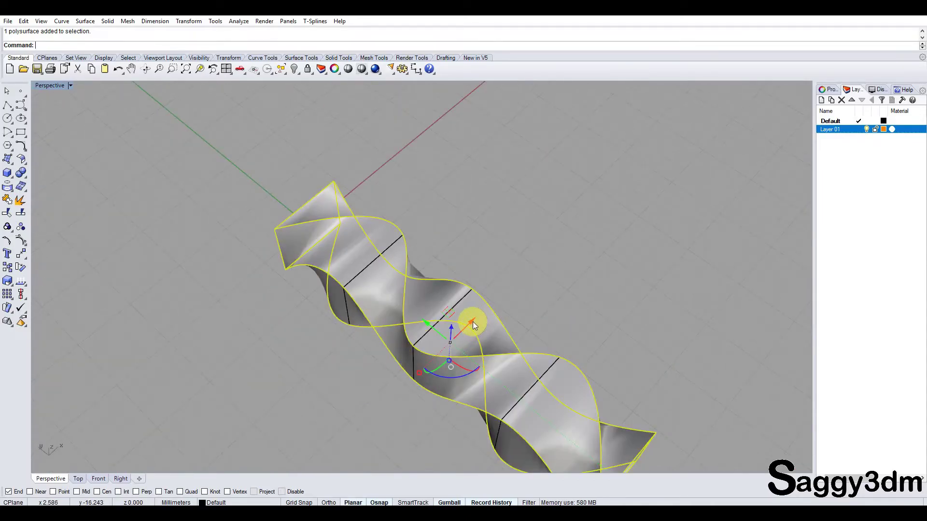
click(473, 322)
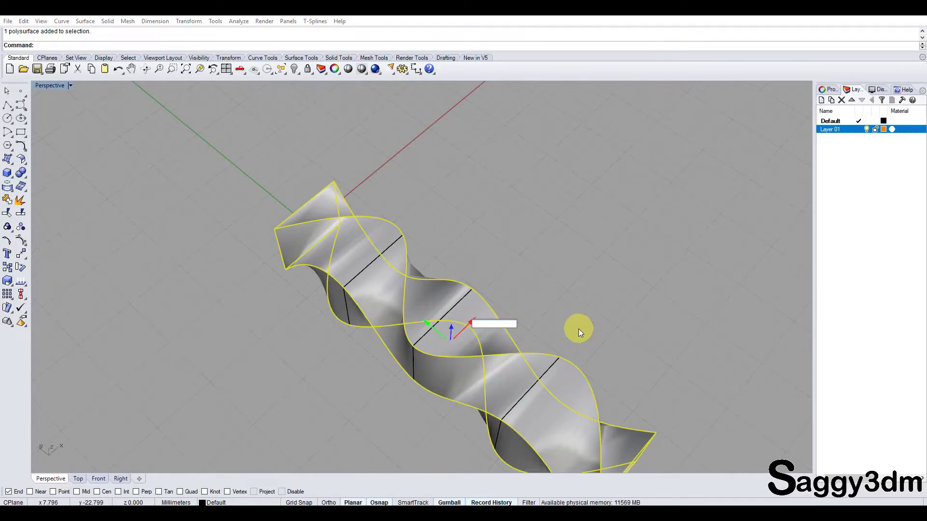
text(50)
key(Return)
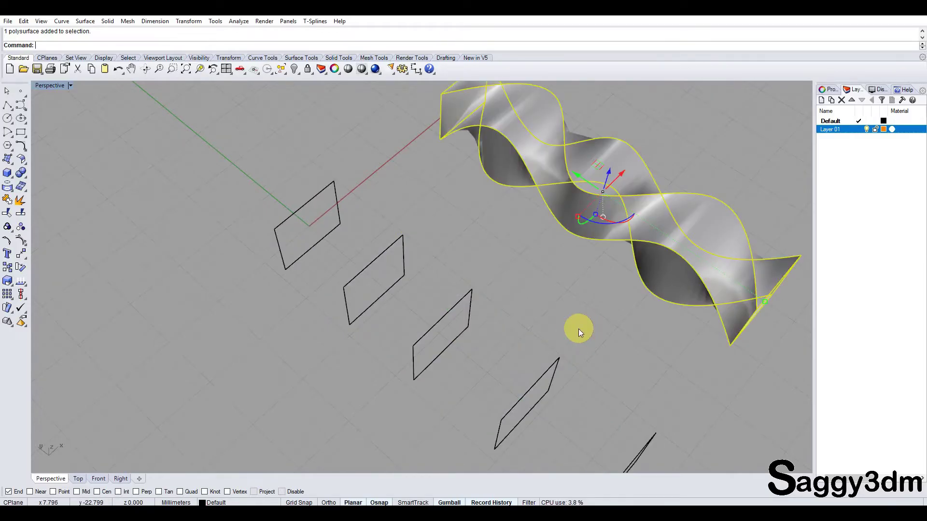
mouse_move(574, 301)
right_down()
mouse_move(604, 288)
mouse_move(536, 234)
mouse_move(541, 361)
mouse_move(594, 269)
mouse_move(572, 273)
right_up()
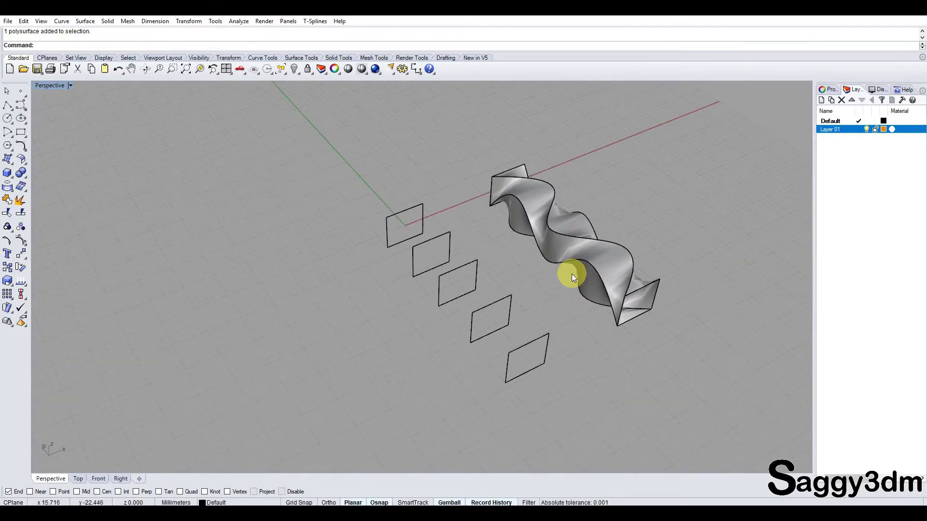
drag(362, 195, 555, 394)
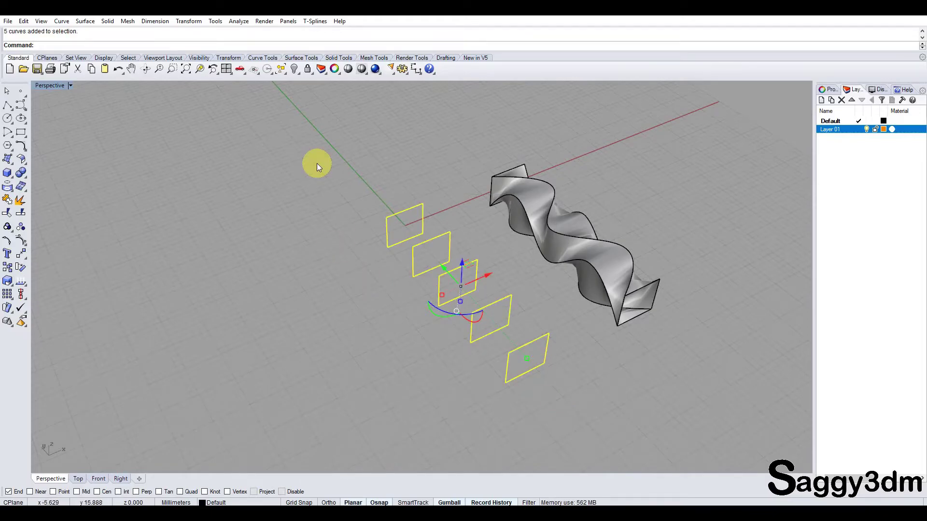
right_click(233, 45)
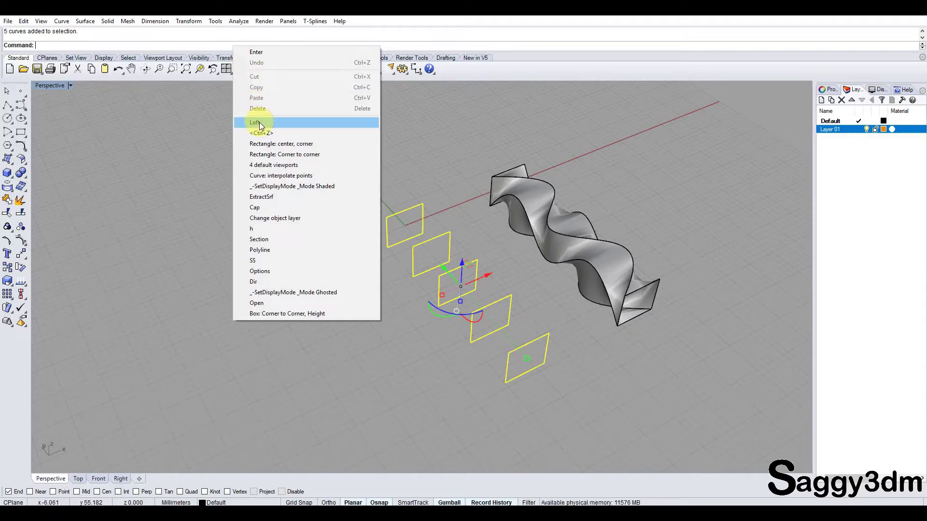
click(259, 123)
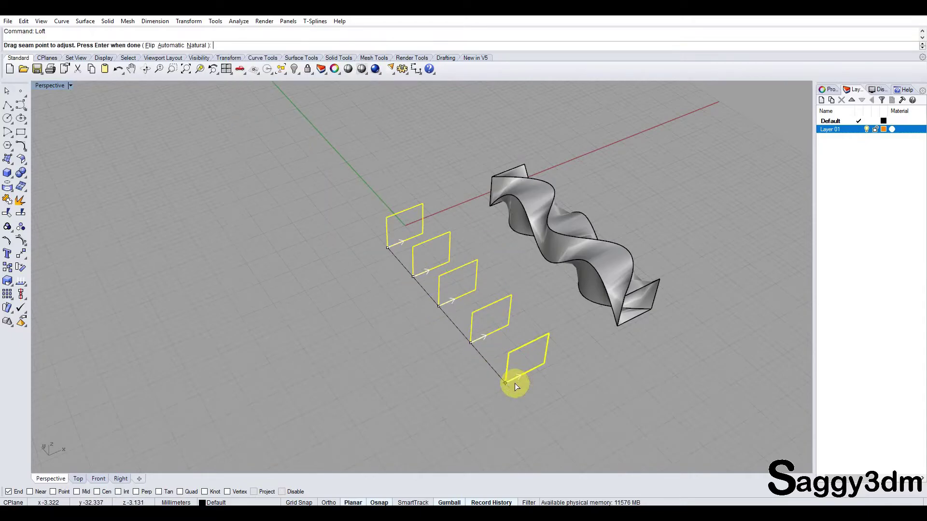
scroll(514, 383, up, 3)
scroll(531, 382, up, 2)
mouse_move(437, 321)
mouse_down()
mouse_move(445, 195)
mouse_move(387, 217)
mouse_move(448, 194)
mouse_up()
drag(354, 223, 351, 223)
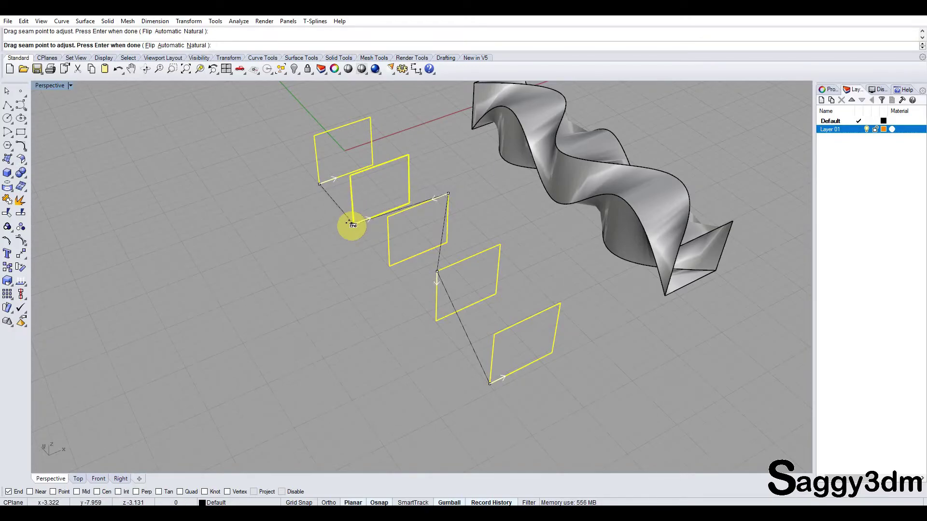
key(Return)
scroll(394, 251, down, 3)
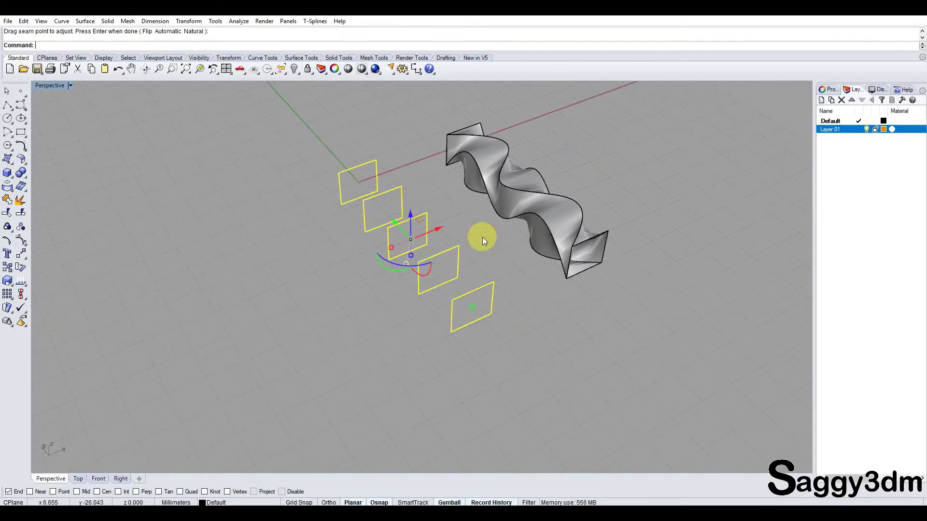
scroll(459, 214, up, 2)
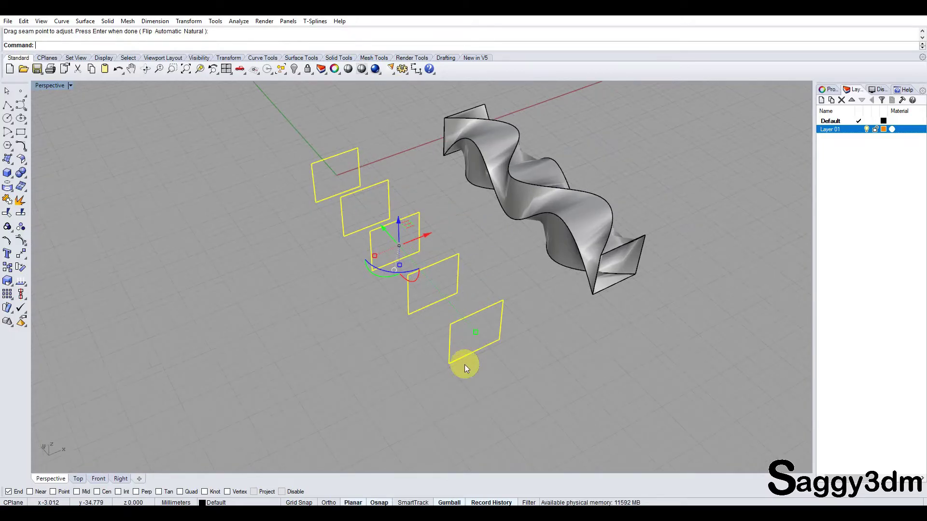
scroll(459, 366, up, 2)
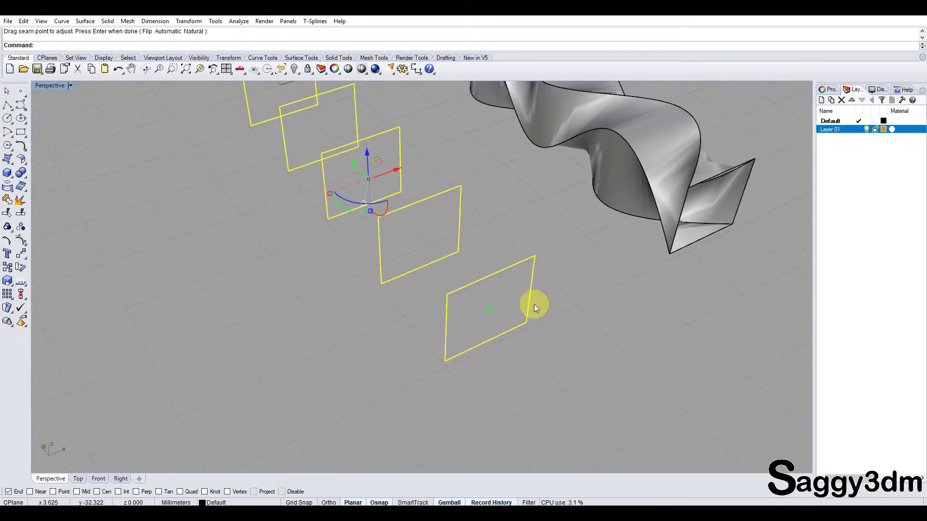
mouse_move(461, 194)
right_down()
mouse_move(466, 275)
mouse_move(449, 282)
right_up()
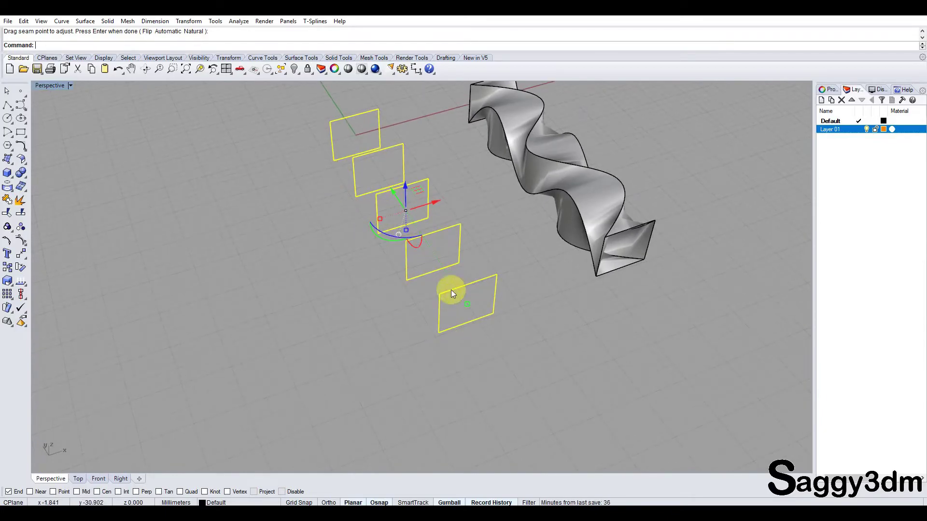
key(Escape)
right_drag(408, 312, 430, 202)
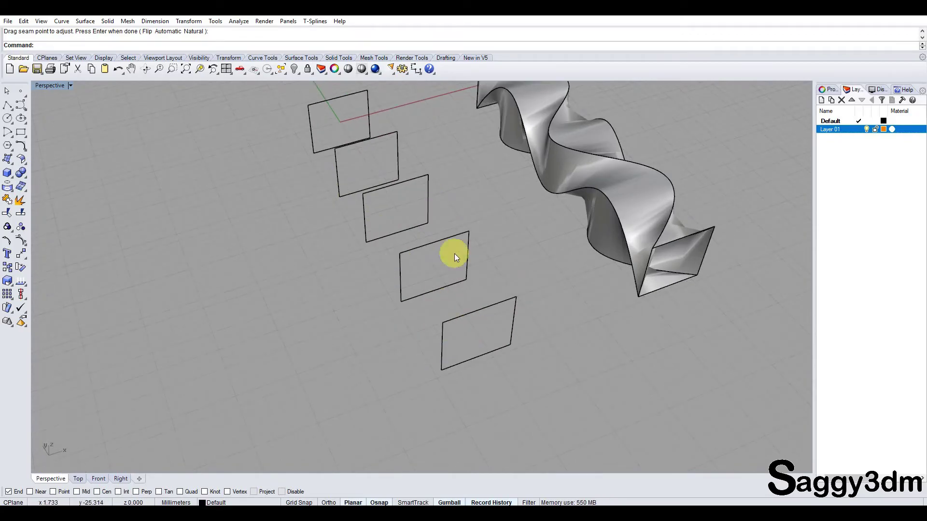
drag(298, 91, 523, 375)
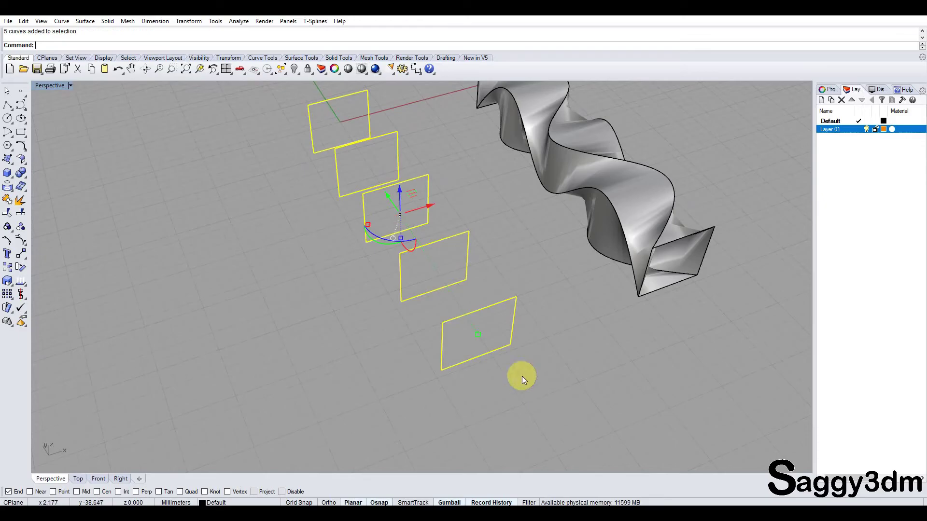
Start lofting the five rectangles, moving the fourth and second seam points to other corners
right_click(61, 47)
click(115, 120)
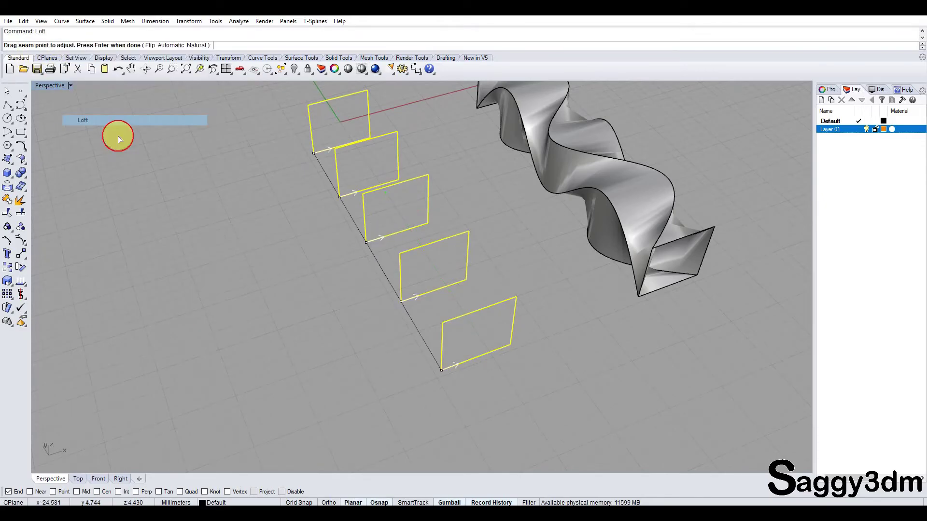
mouse_move(441, 371)
mouse_down()
mouse_move(450, 367)
mouse_move(441, 370)
mouse_up()
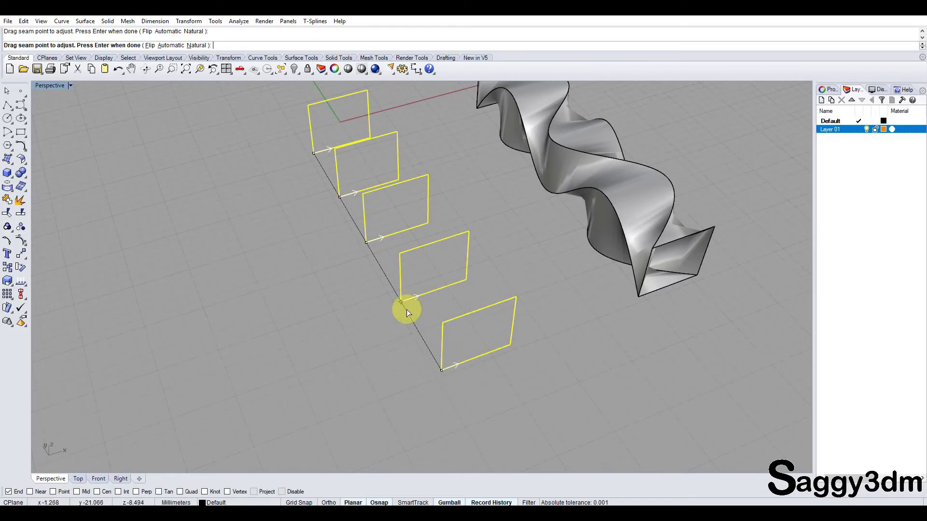
mouse_move(406, 309)
mouse_down()
mouse_move(397, 251)
mouse_move(427, 179)
mouse_up()
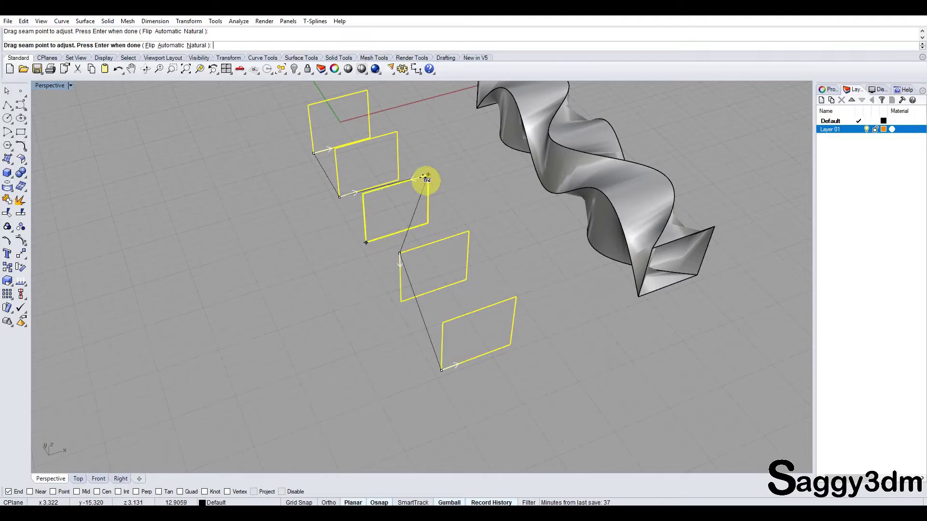
mouse_move(428, 238)
right_down()
mouse_move(375, 161)
mouse_move(371, 239)
right_up()
drag(366, 250, 424, 233)
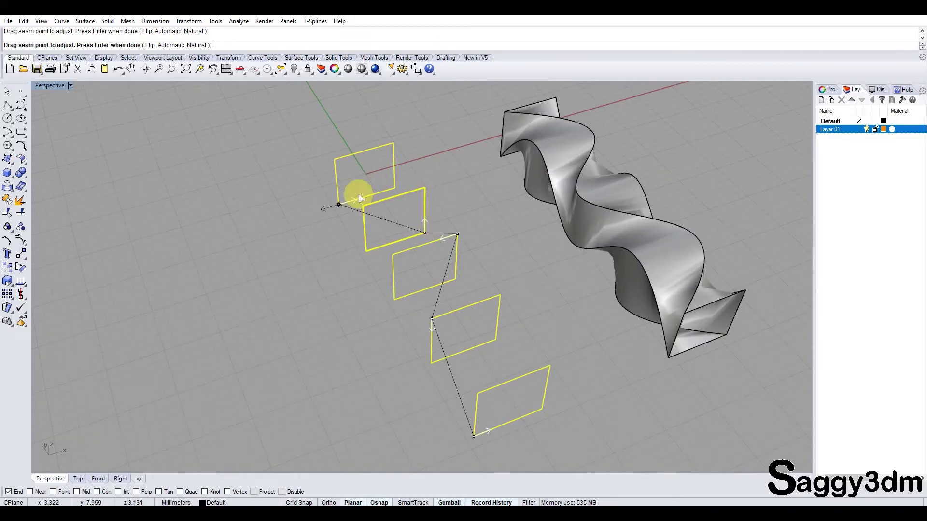
Review the seam positions and accept the loft options to create the tighter spiral
mouse_move(339, 202)
right_down()
mouse_move(386, 302)
mouse_move(429, 263)
mouse_move(410, 314)
mouse_move(405, 280)
mouse_move(416, 302)
mouse_move(445, 233)
mouse_move(427, 269)
mouse_move(400, 245)
mouse_move(448, 232)
mouse_move(455, 244)
mouse_move(420, 269)
mouse_move(687, 227)
mouse_move(482, 310)
right_up()
scroll(433, 251, down, 3)
scroll(433, 287, up, 4)
key(Return)
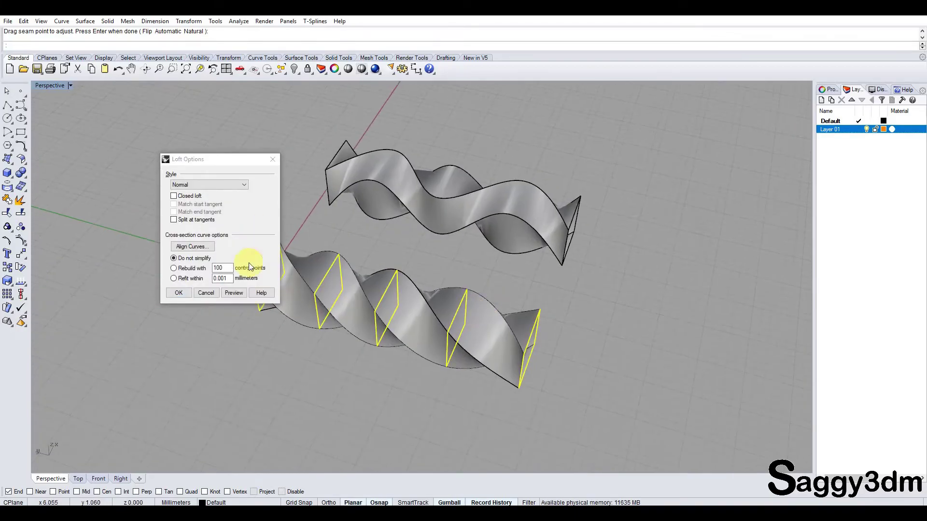
click(179, 292)
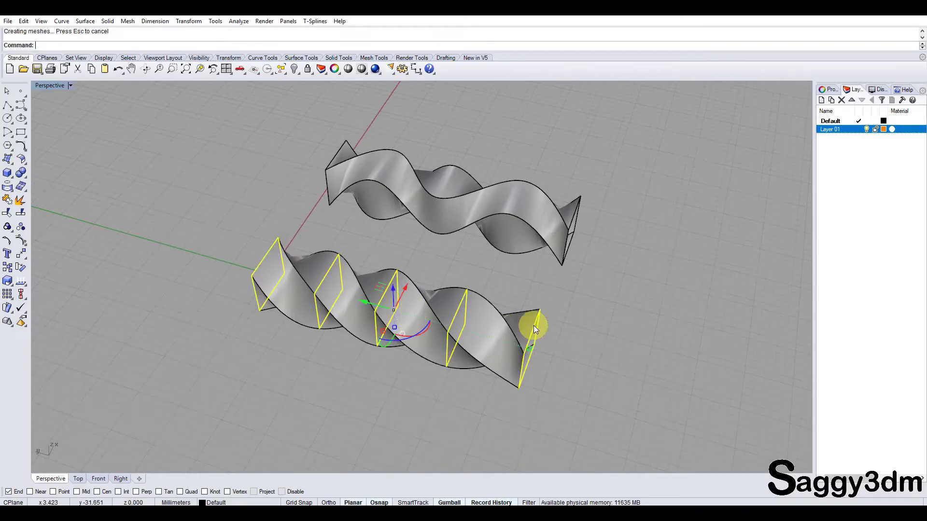
Move the new twisted loft -20 with the gumball so it flanks the rectangles
mouse_move(584, 360)
right_down()
mouse_move(464, 309)
mouse_move(405, 339)
mouse_move(403, 401)
mouse_move(398, 335)
mouse_move(490, 295)
mouse_move(528, 303)
right_up()
click(398, 335)
click(604, 341)
mouse_move(605, 340)
right_down()
mouse_move(389, 311)
mouse_move(426, 271)
mouse_move(422, 238)
mouse_move(392, 367)
right_up()
click(391, 369)
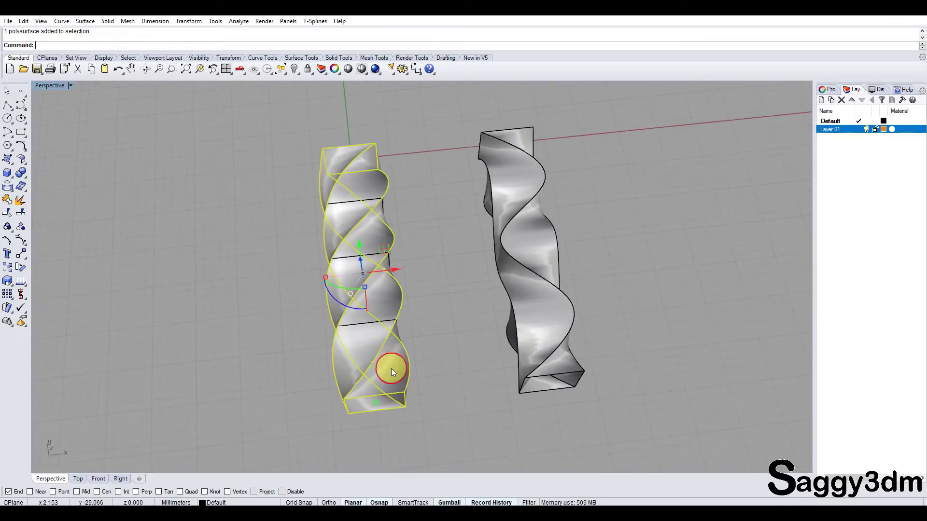
text(-20)
key(Return)
click(410, 285)
mouse_move(417, 289)
right_down()
mouse_move(335, 276)
mouse_move(393, 269)
mouse_move(447, 288)
mouse_move(403, 325)
mouse_move(335, 351)
mouse_move(314, 397)
mouse_move(308, 288)
mouse_move(356, 263)
mouse_move(451, 269)
mouse_move(472, 298)
mouse_move(448, 261)
mouse_move(352, 300)
mouse_move(306, 360)
mouse_move(312, 345)
right_up()
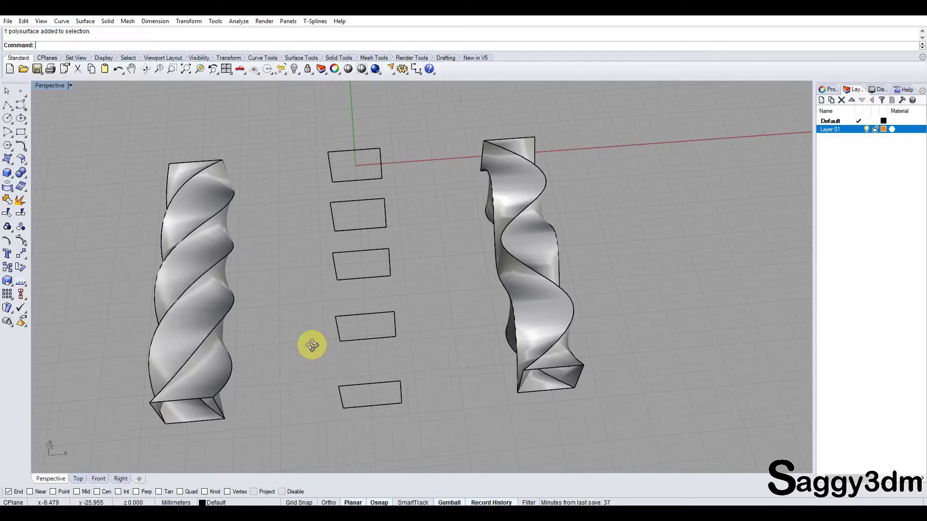
right_drag(317, 273, 308, 166)
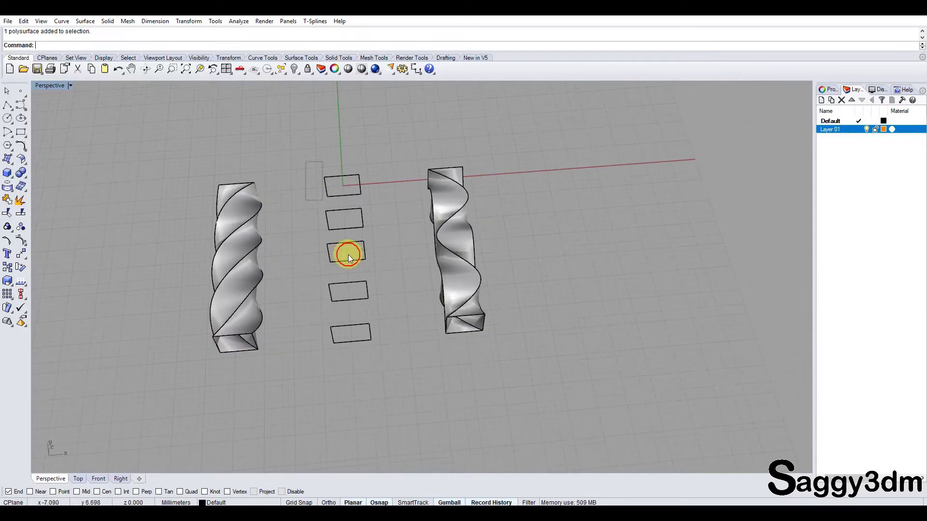
drag(348, 254, 381, 349)
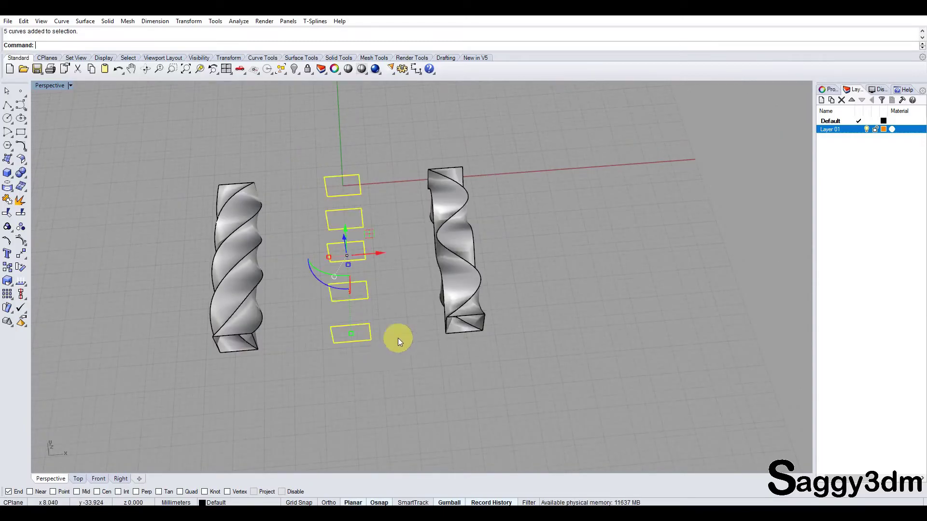
click(398, 338)
drag(309, 170, 384, 358)
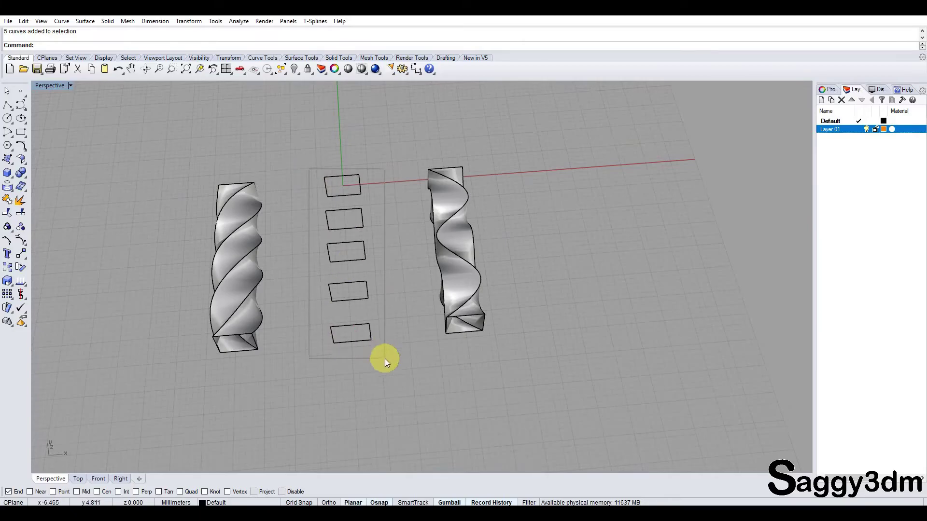
click(301, 315)
scroll(289, 318, up, 3)
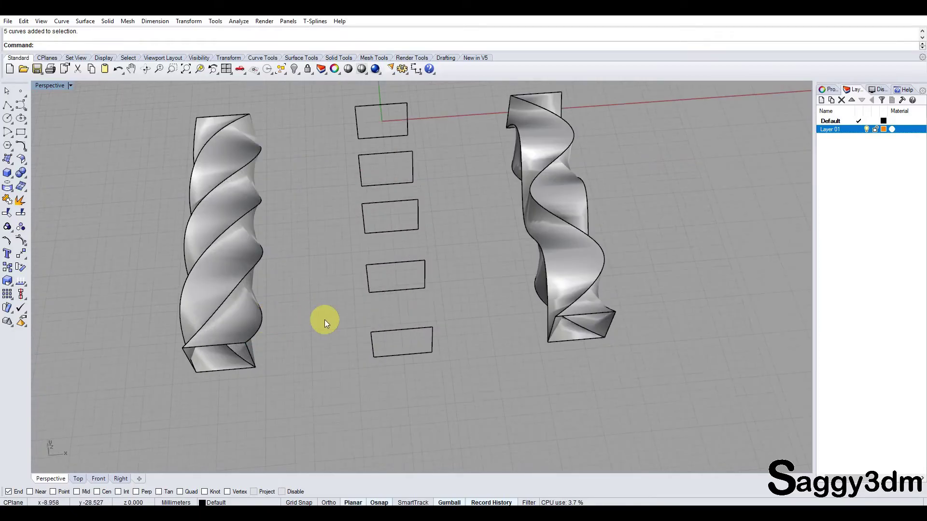
scroll(413, 345, down, 4)
scroll(418, 292, down, 2)
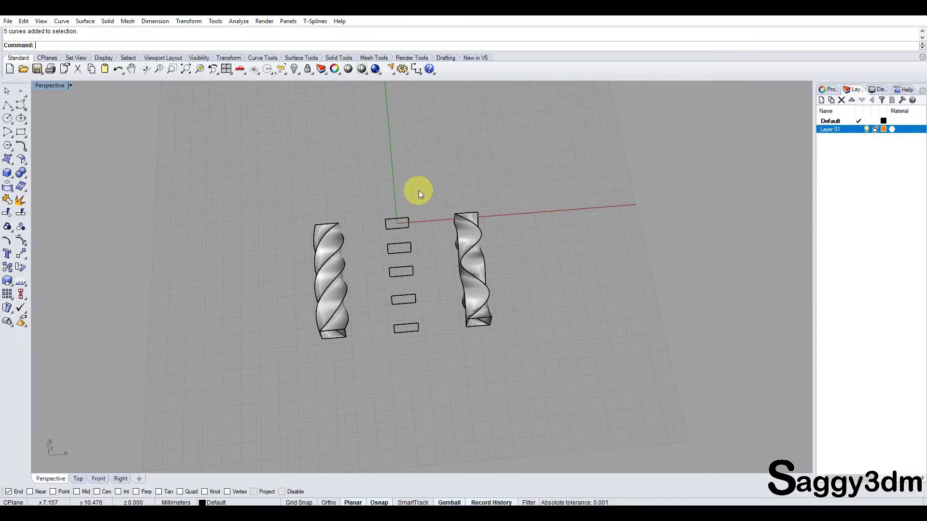
drag(432, 208, 389, 346)
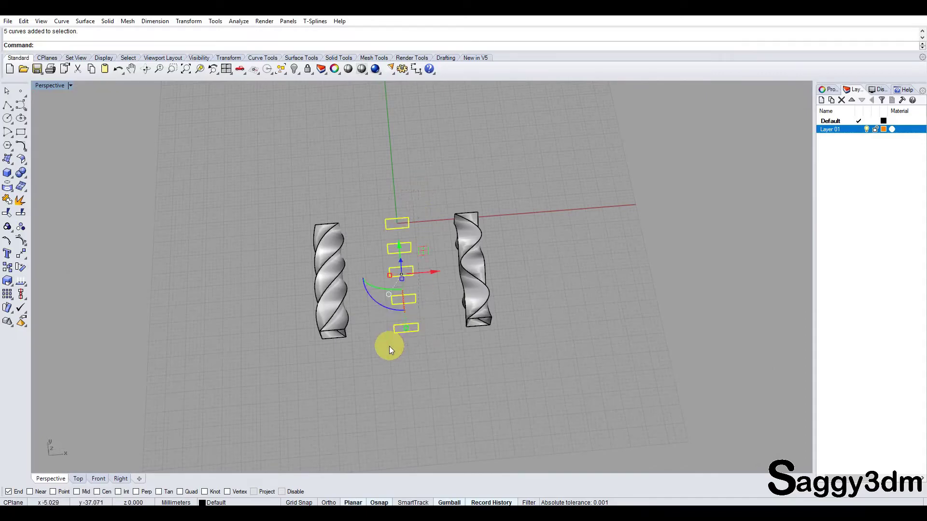
click(436, 309)
scroll(422, 218, up, 2)
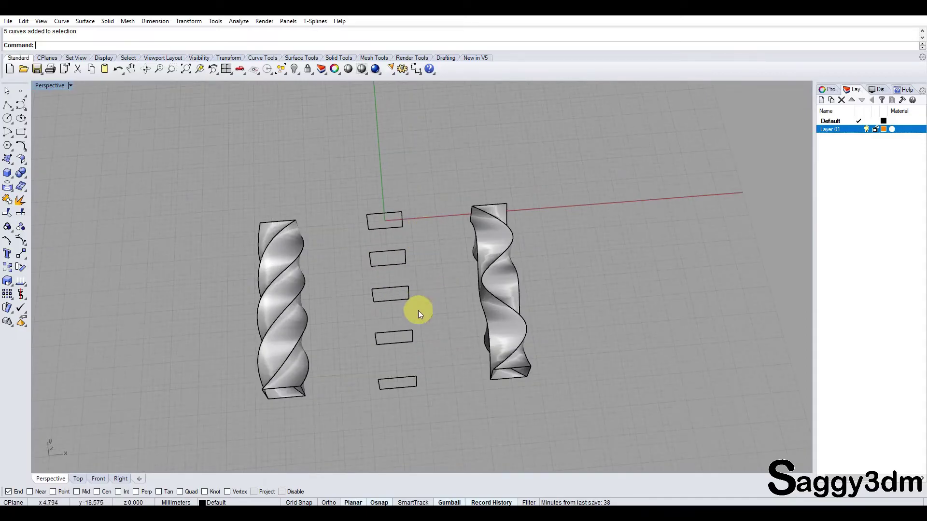
mouse_move(419, 335)
right_down()
mouse_move(439, 289)
mouse_move(374, 296)
right_up()
right_drag(424, 335, 506, 320)
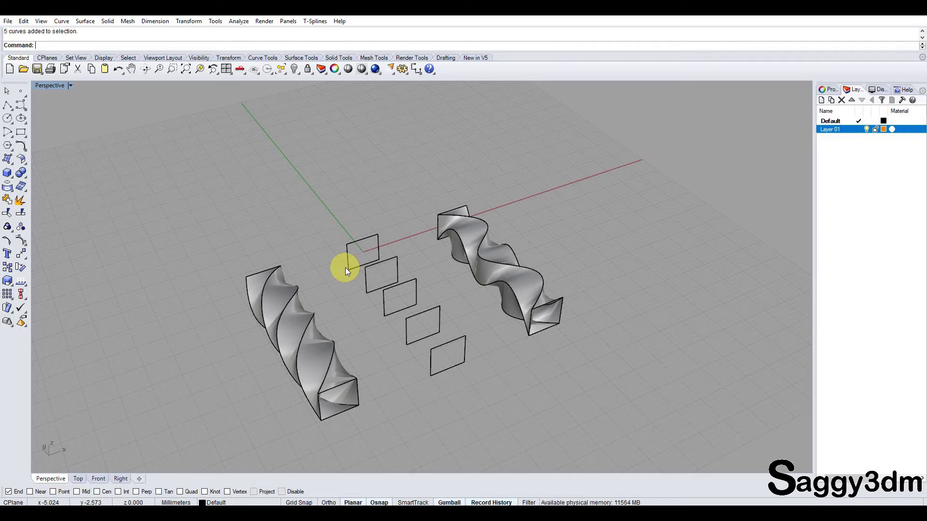
click(12, 161)
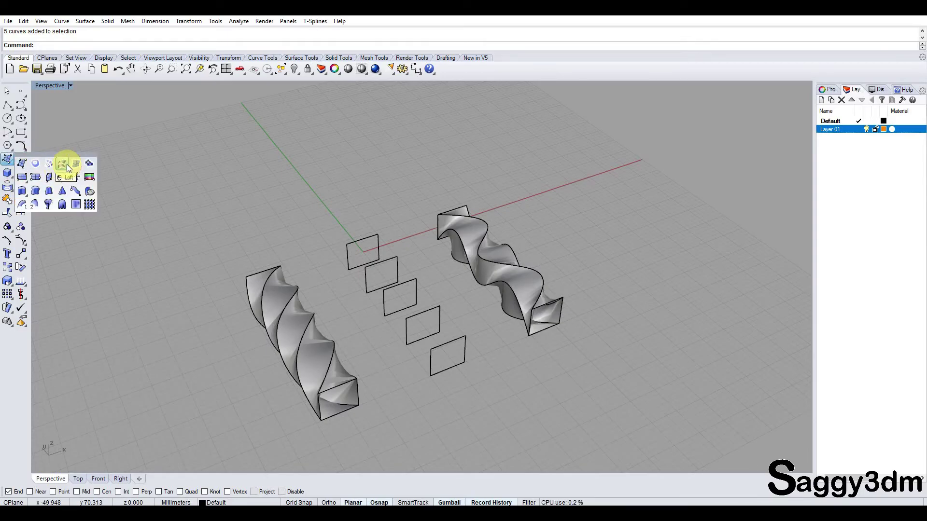
click(441, 358)
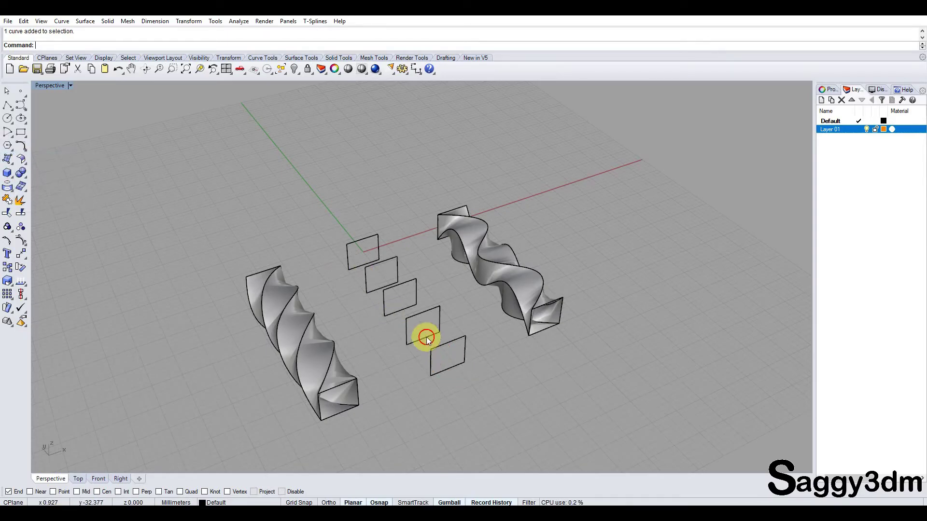
click(397, 361)
click(413, 344)
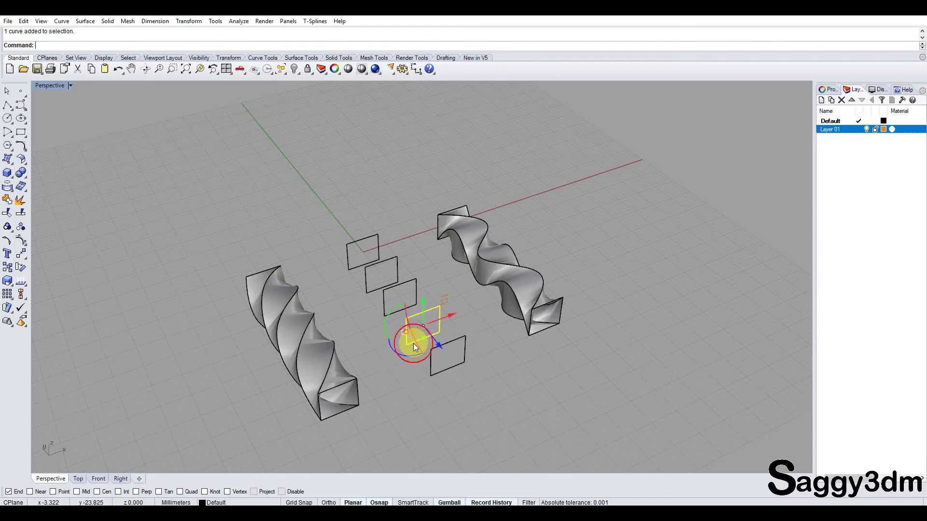
click(381, 307)
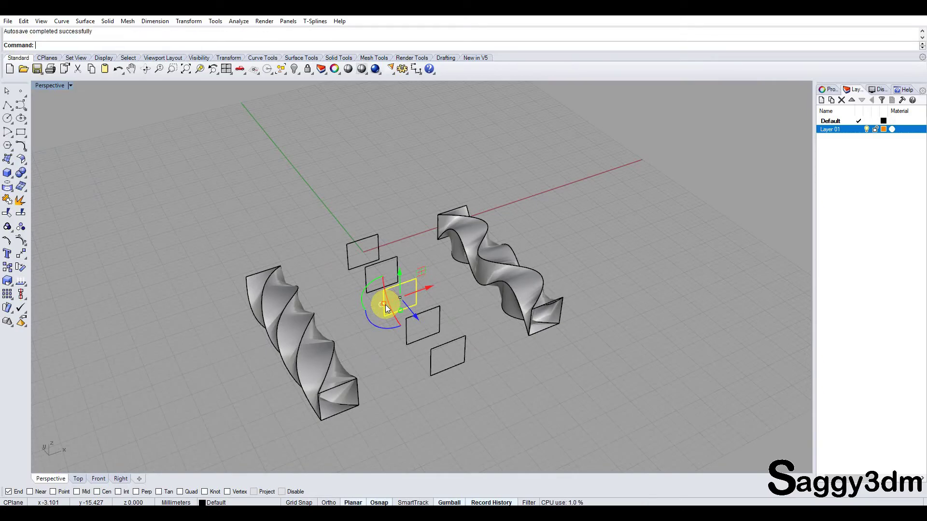
click(506, 367)
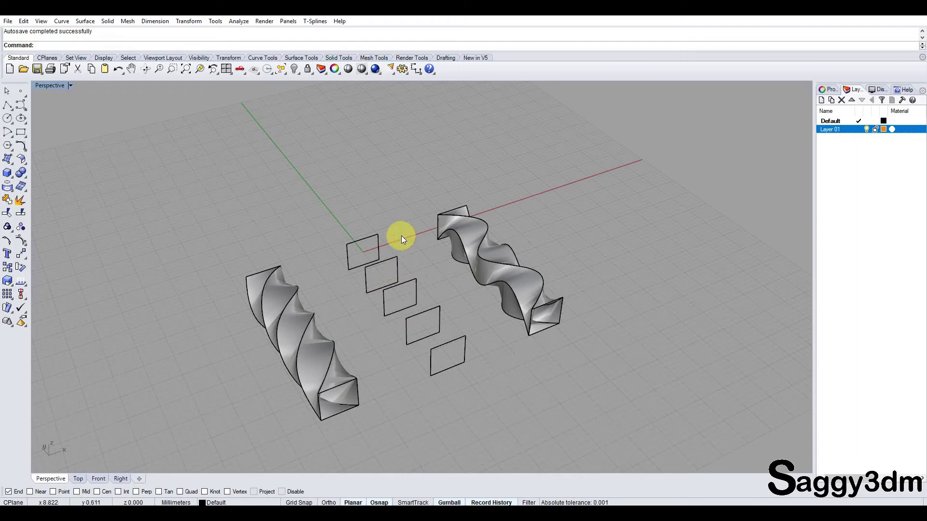
right_drag(461, 325, 440, 344)
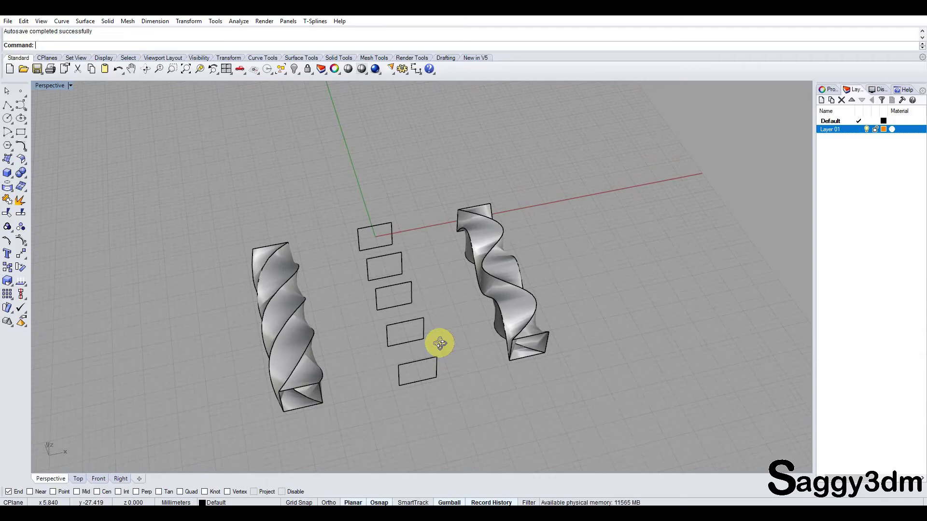
mouse_move(440, 343)
right_down()
mouse_move(449, 335)
mouse_move(437, 320)
mouse_move(470, 329)
right_up()
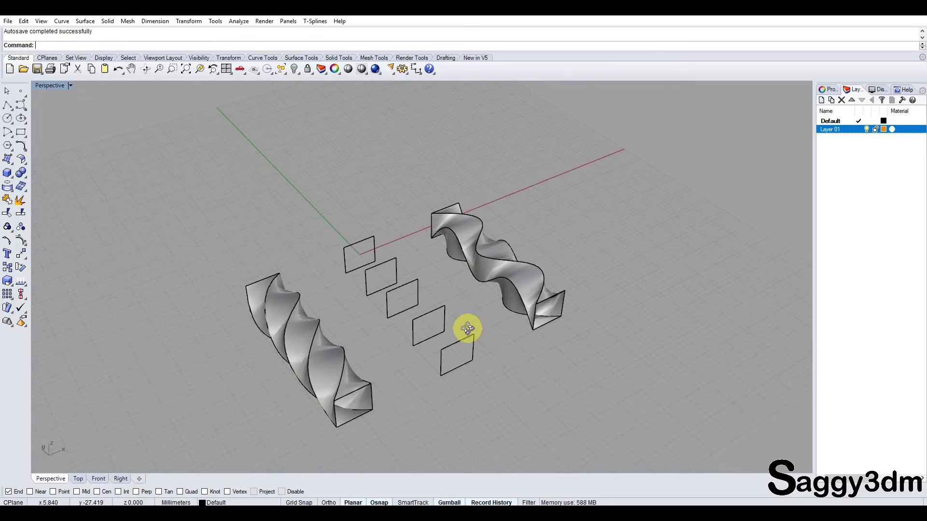
right_drag(469, 328, 467, 329)
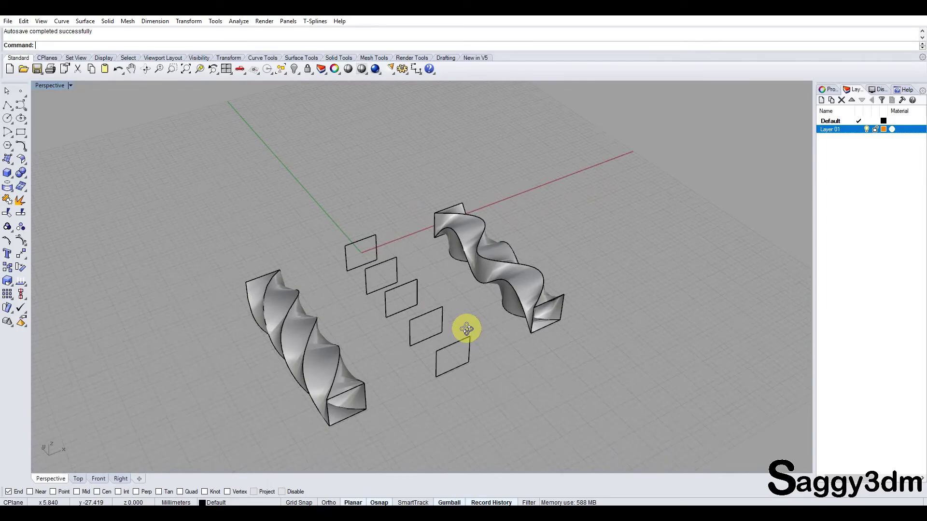
right_drag(466, 329, 457, 353)
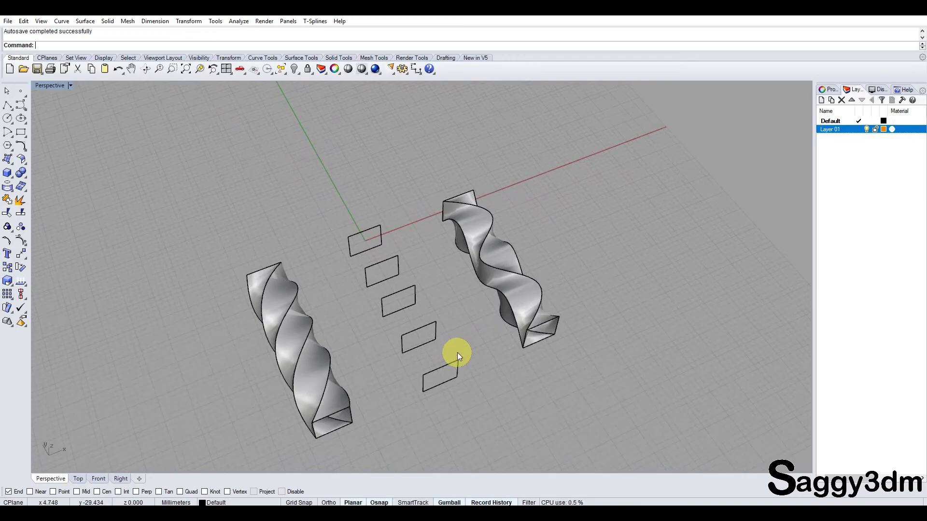
drag(338, 212, 425, 290)
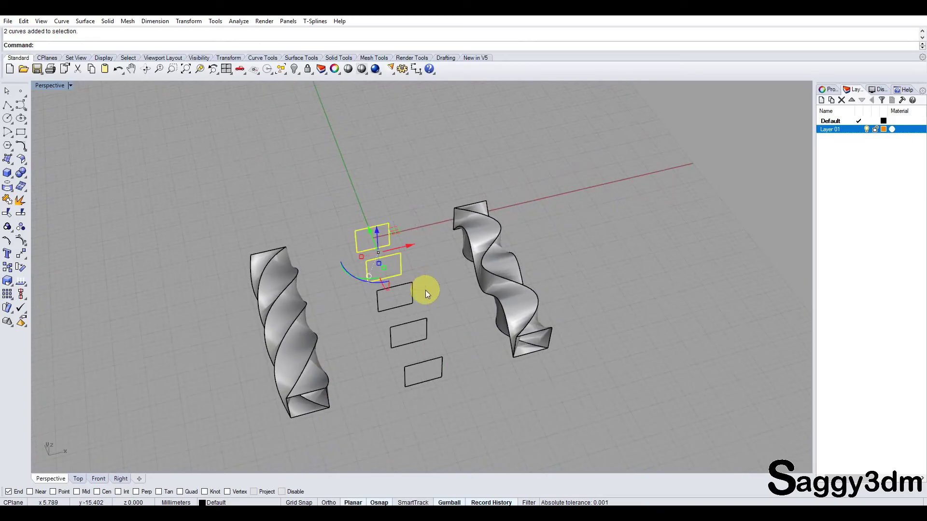
drag(343, 252, 436, 315)
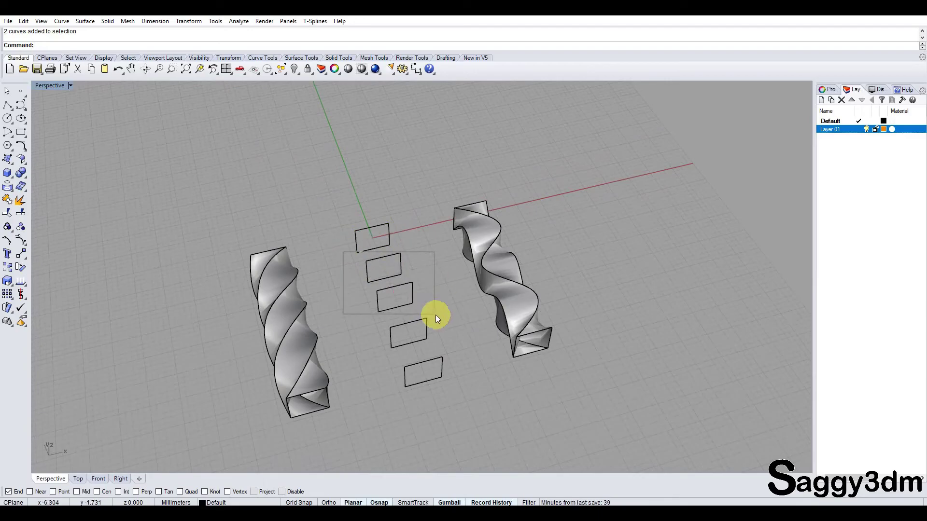
drag(436, 315, 435, 314)
drag(352, 273, 449, 348)
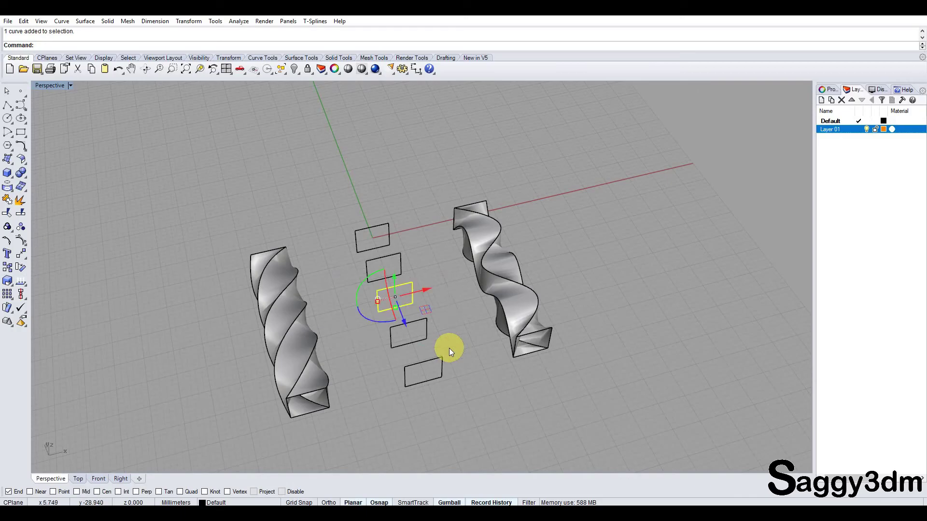
click(355, 283)
drag(355, 283, 451, 351)
click(351, 279)
drag(351, 279, 453, 350)
click(471, 349)
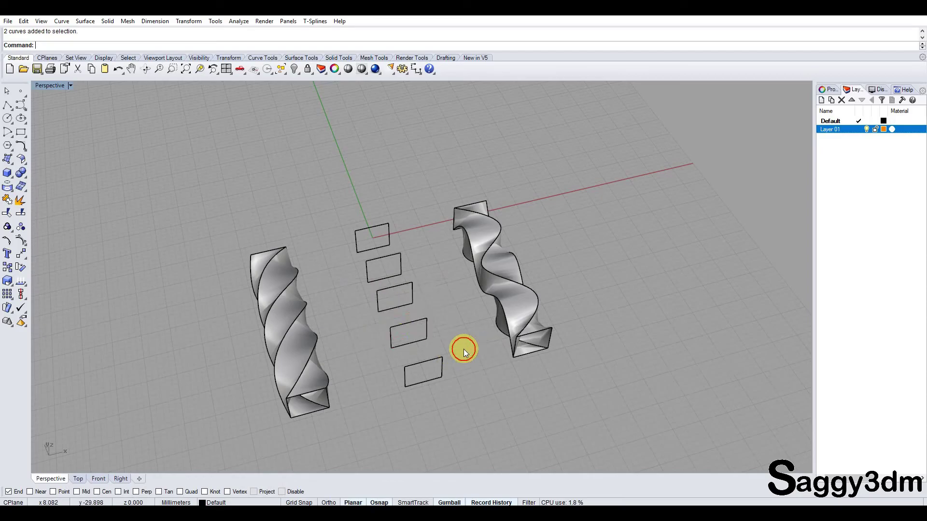
drag(371, 313, 462, 397)
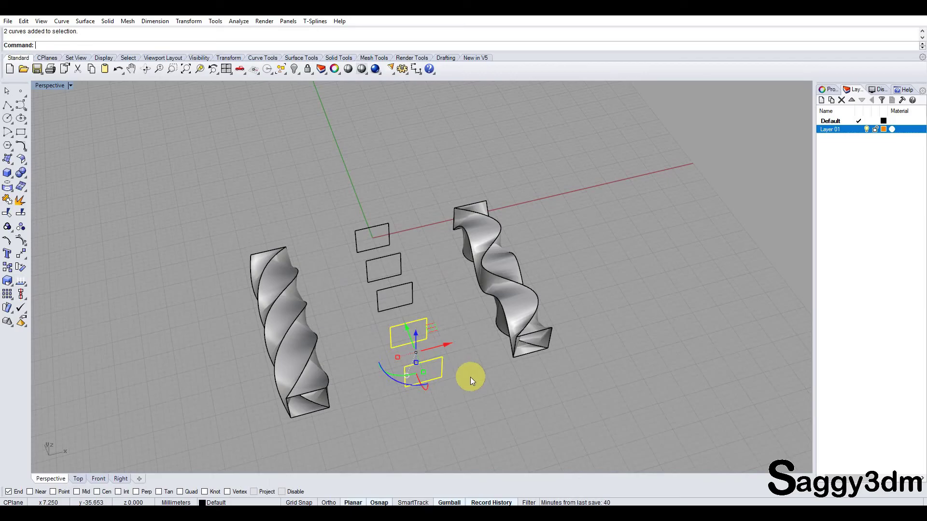
key(Escape)
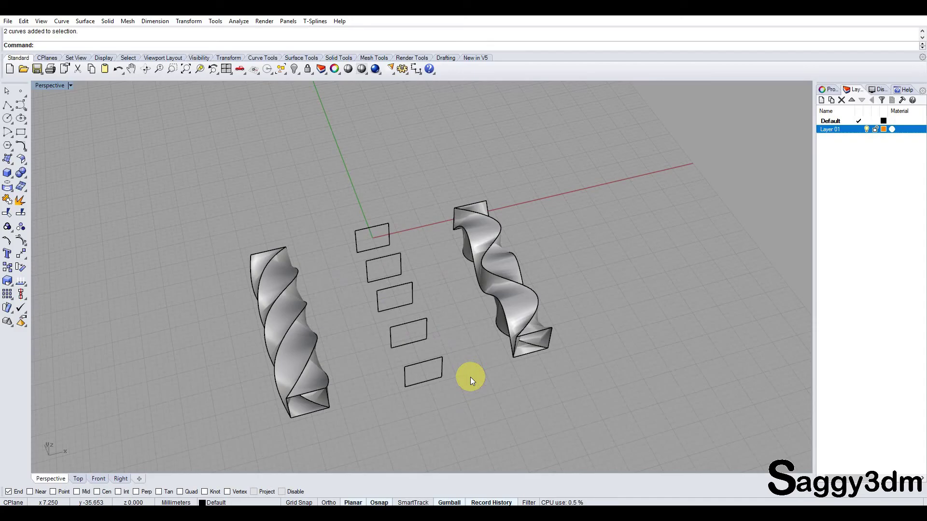
click(465, 365)
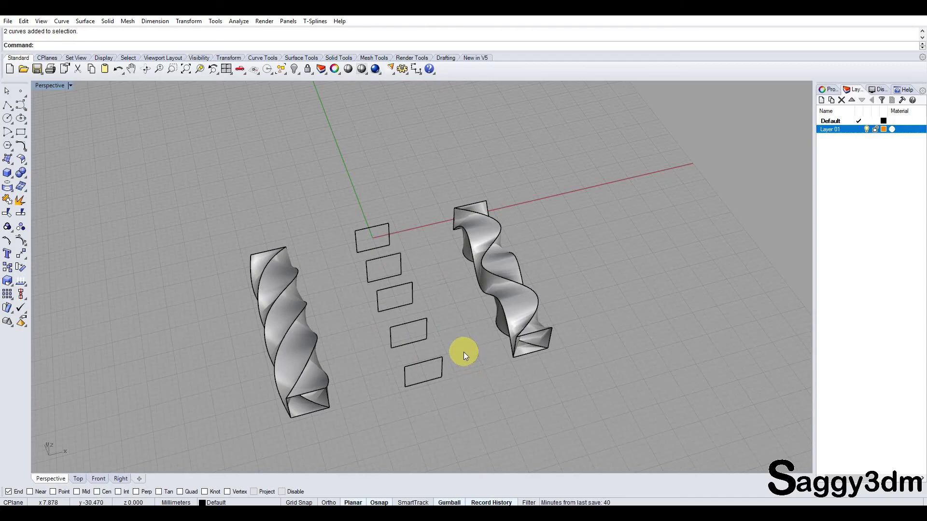
Float the Surface Creation toolbar and window-select all five rectangles
click(14, 166)
drag(46, 152, 93, 142)
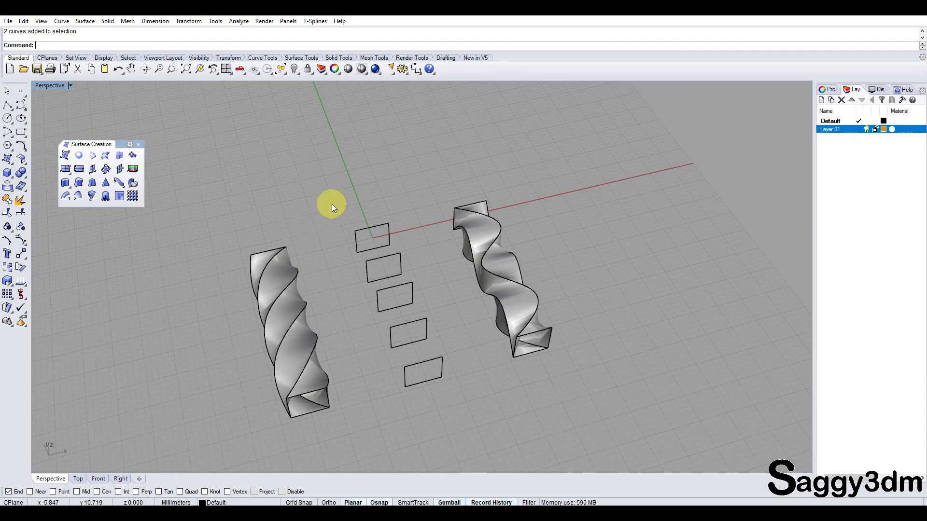
click(445, 381)
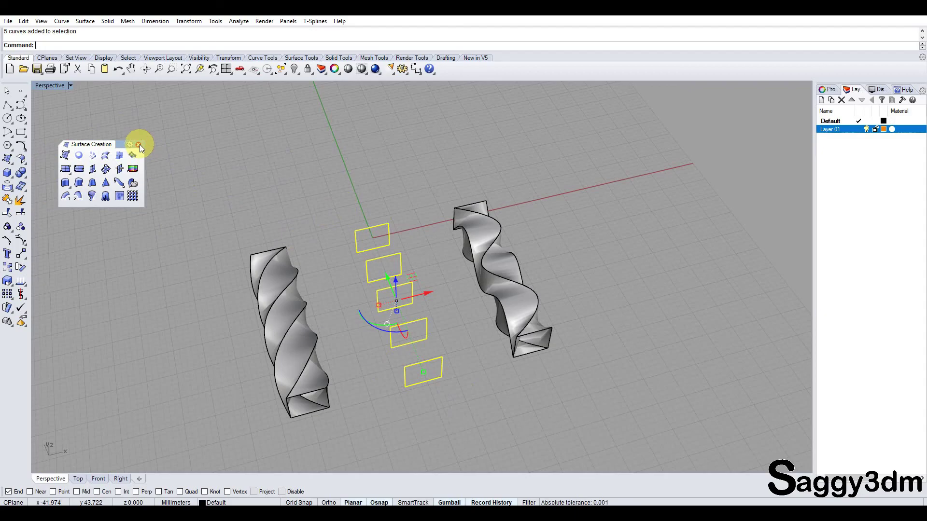
click(348, 164)
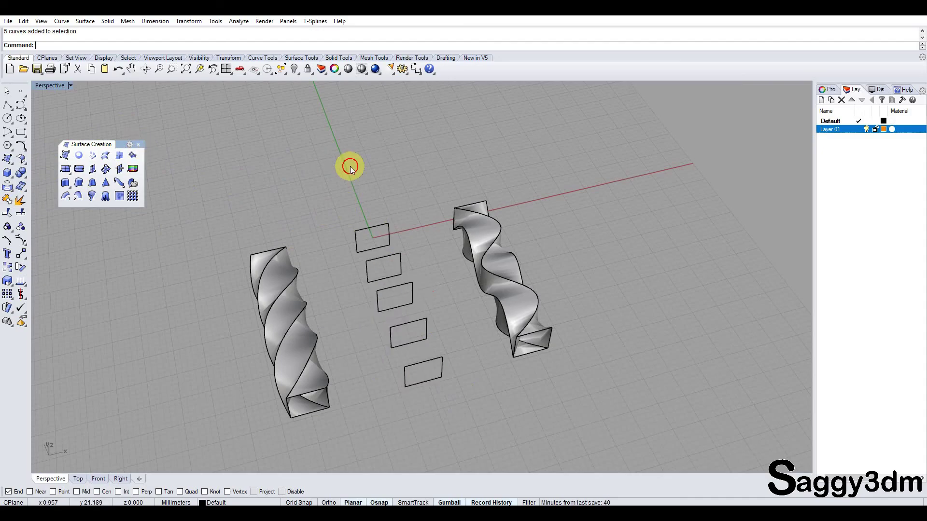
mouse_move(346, 209)
mouse_down()
mouse_move(402, 295)
mouse_move(452, 397)
mouse_up()
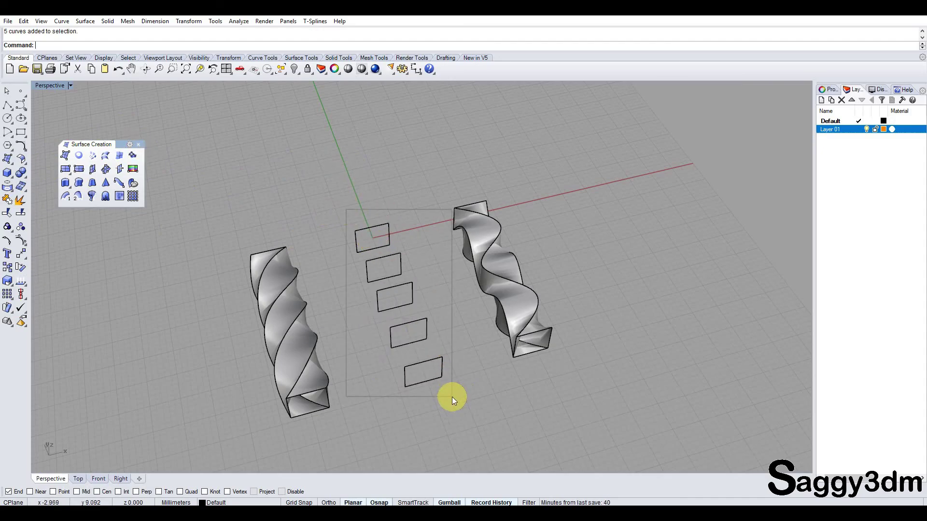
drag(452, 398, 450, 399)
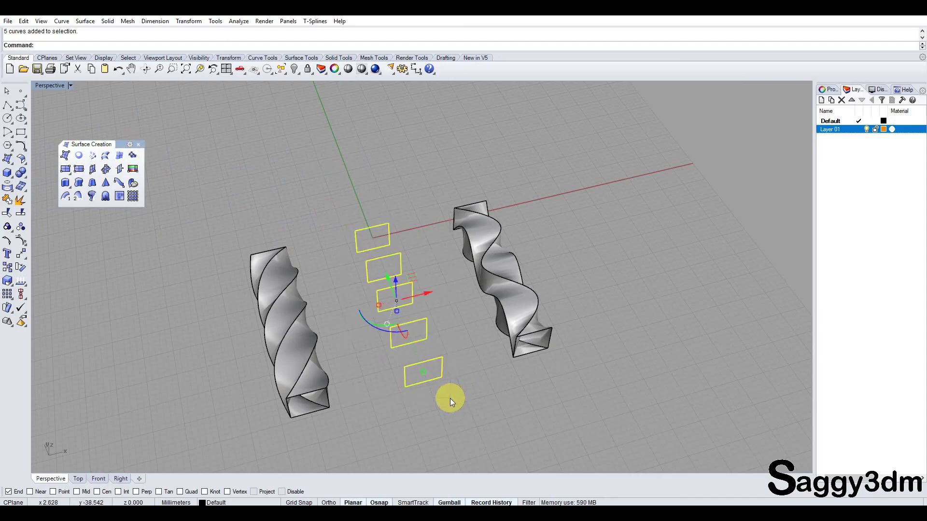